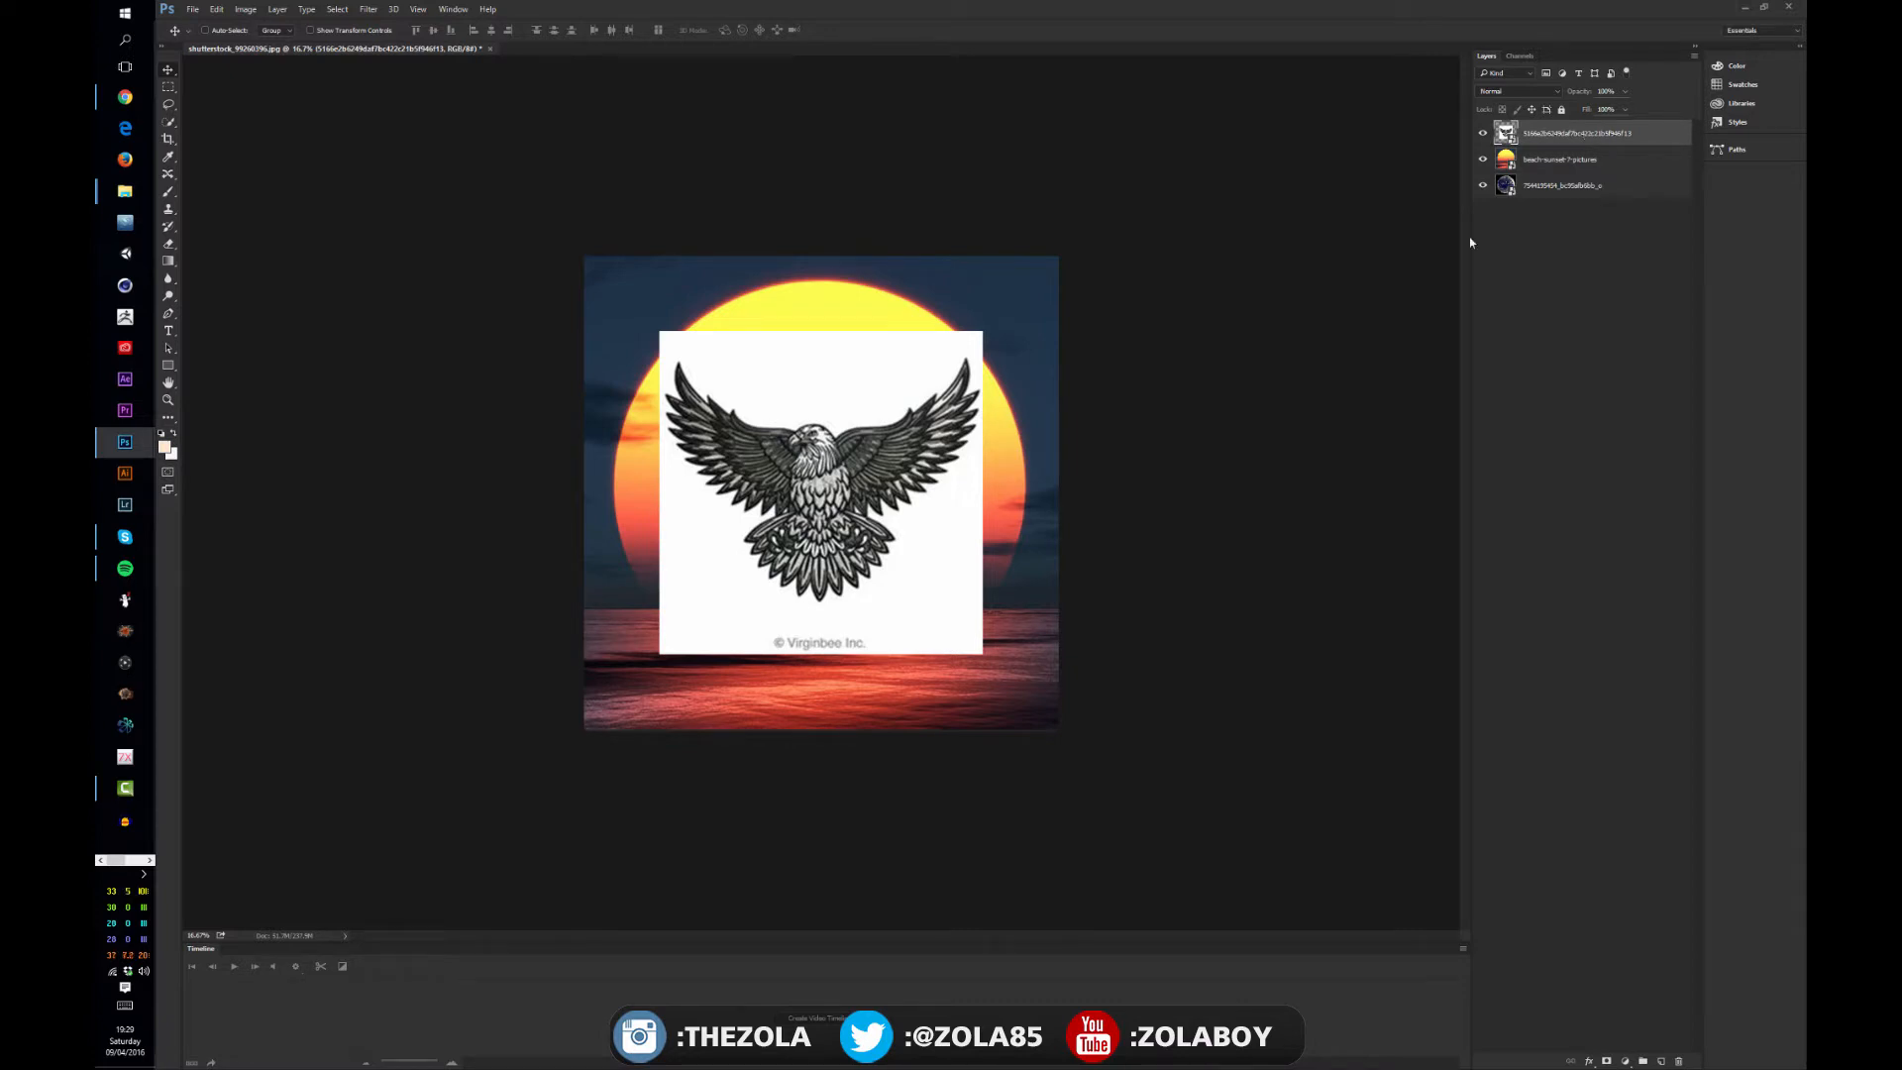
Step: Show the eagle, beach sunset and Earth layers on their own one after another, and restore all layers' visibility
click(1565, 158)
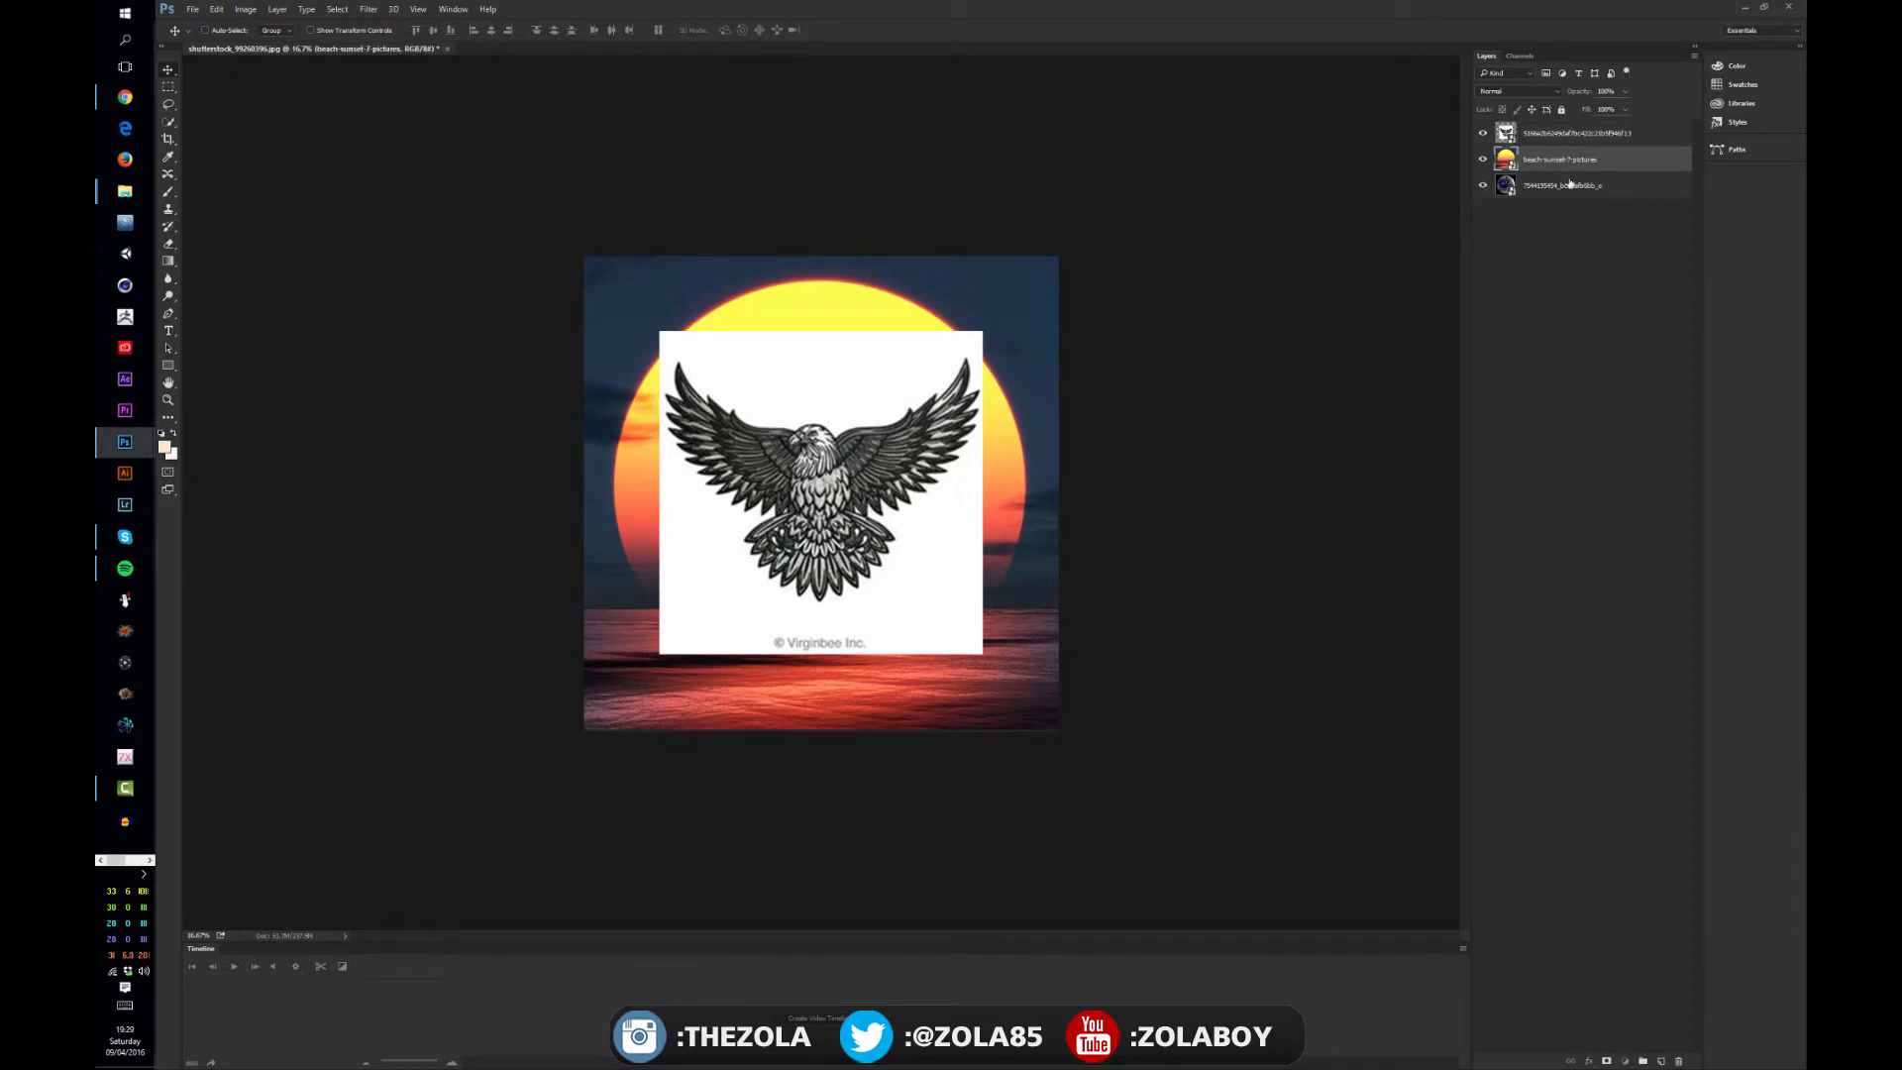
click(1570, 184)
click(1569, 138)
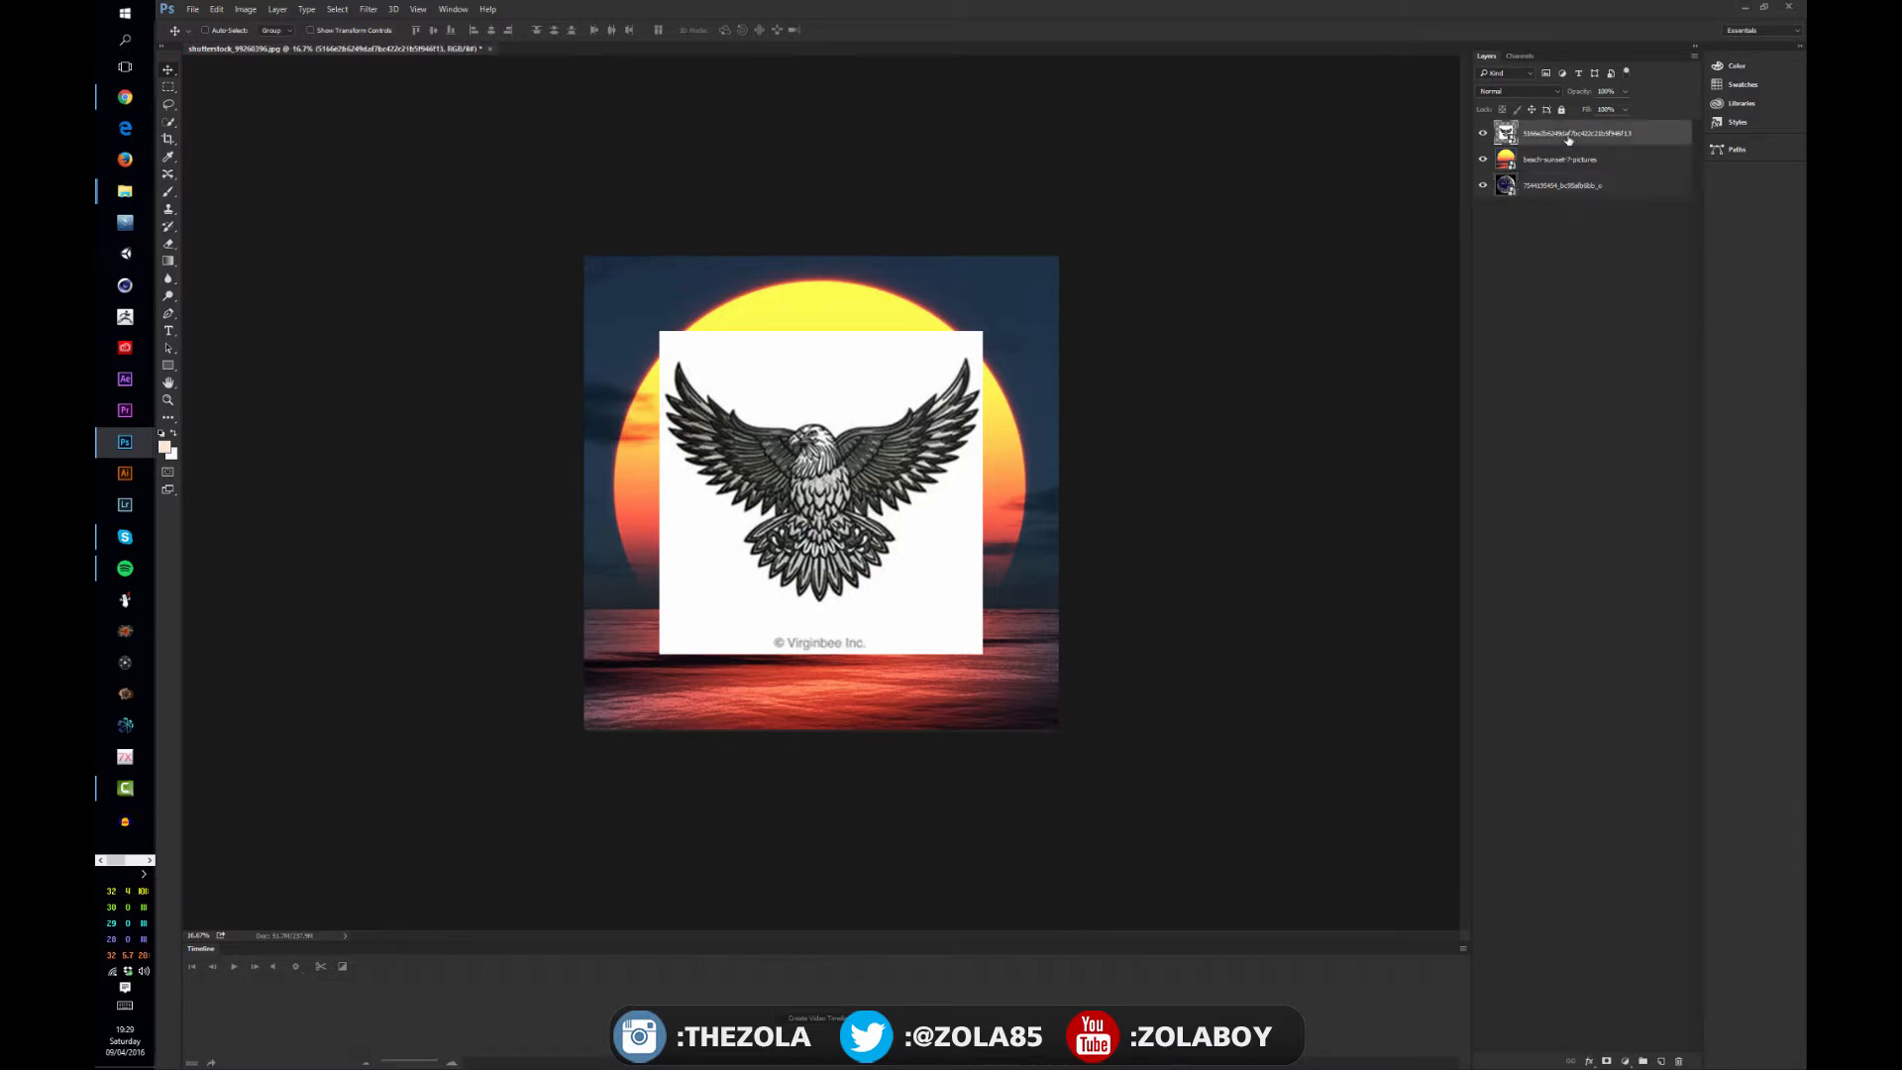
key(alt)
alt+click(1483, 133)
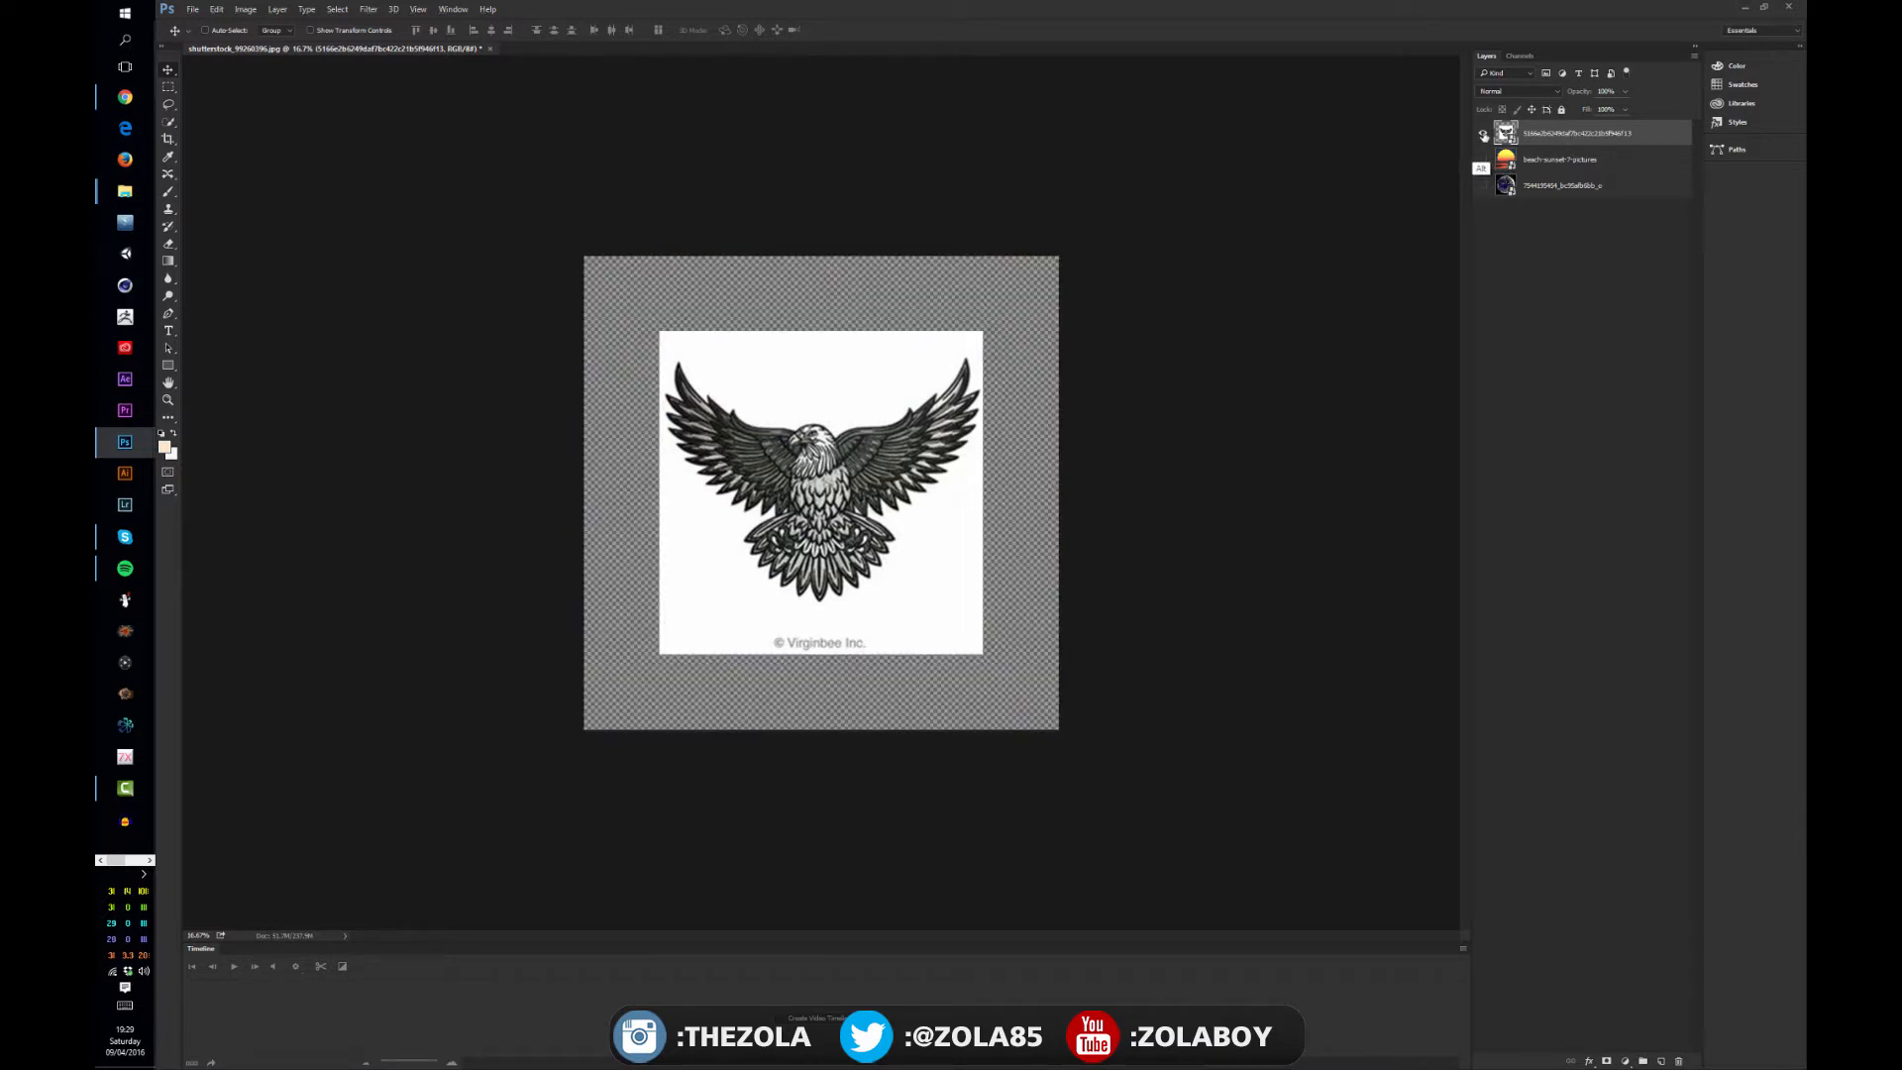
click(1483, 160)
alt+click(1483, 160)
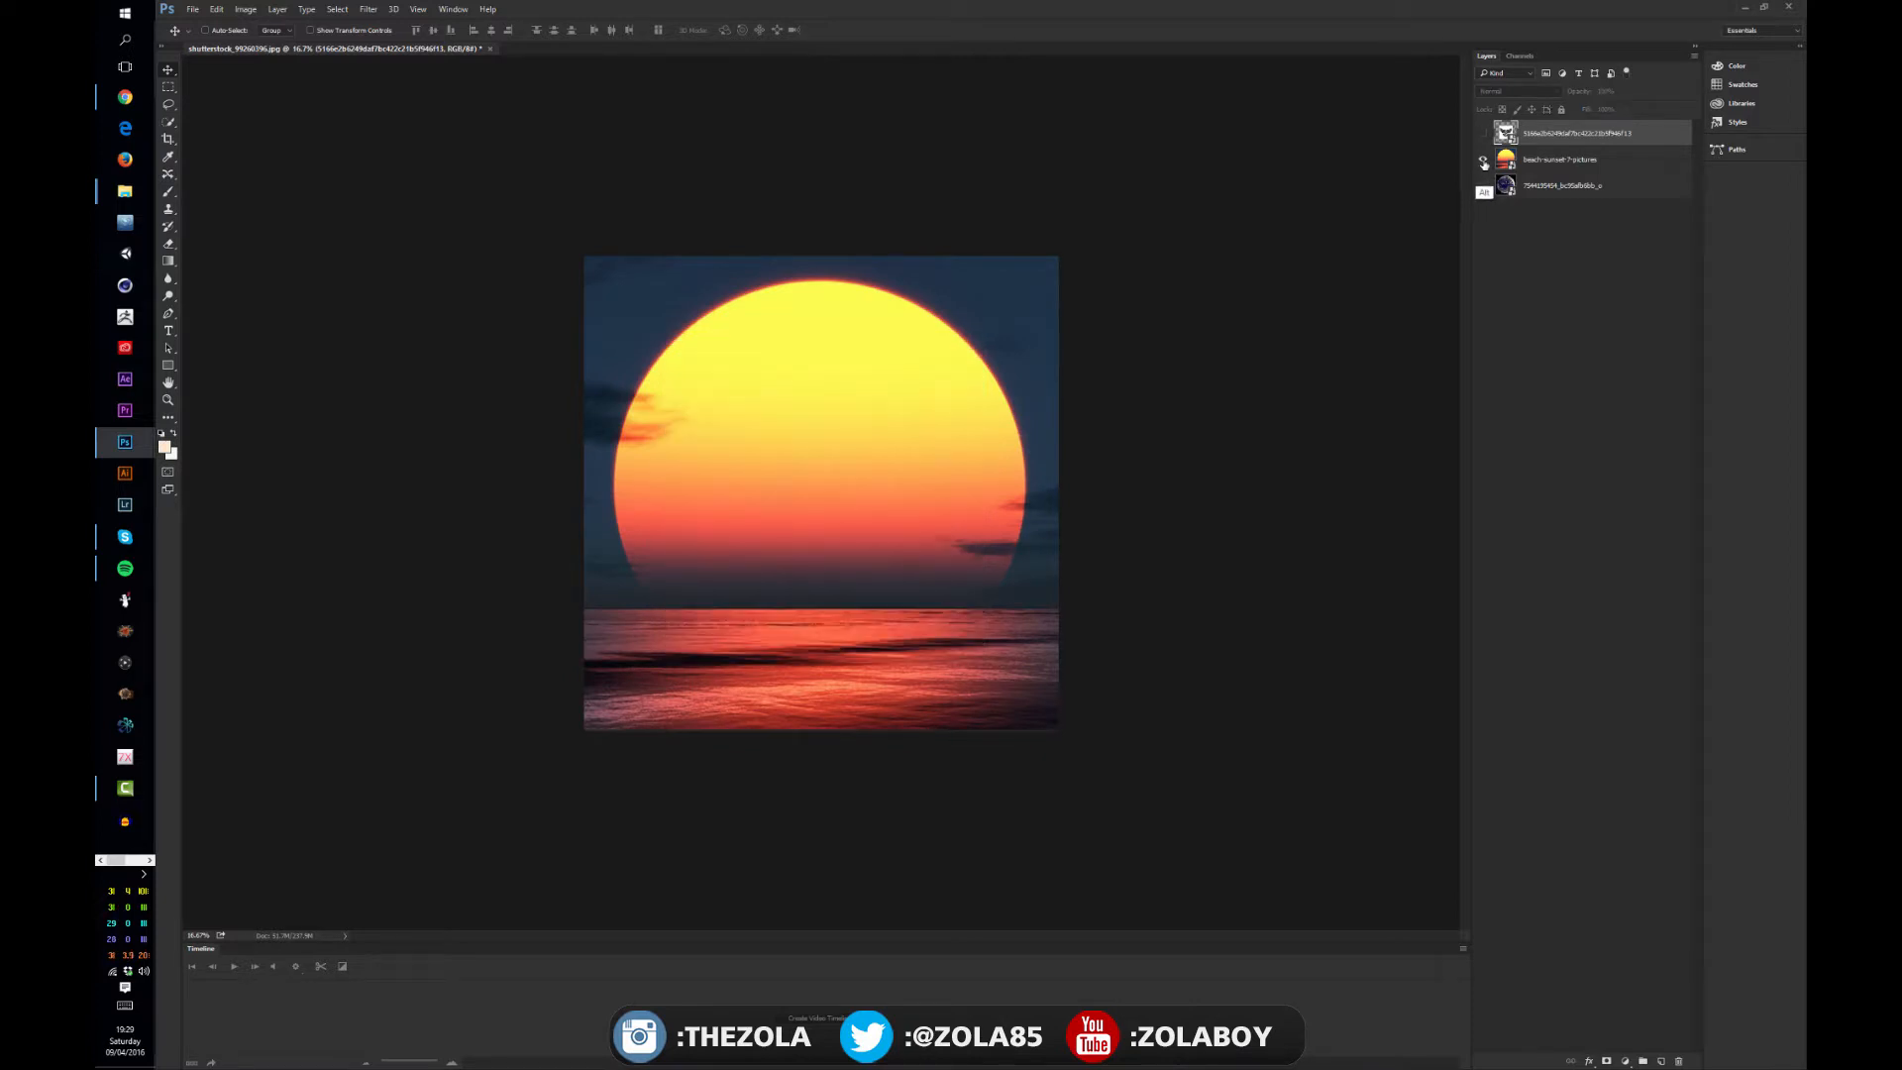
alt+click(1483, 159)
alt+click(1483, 186)
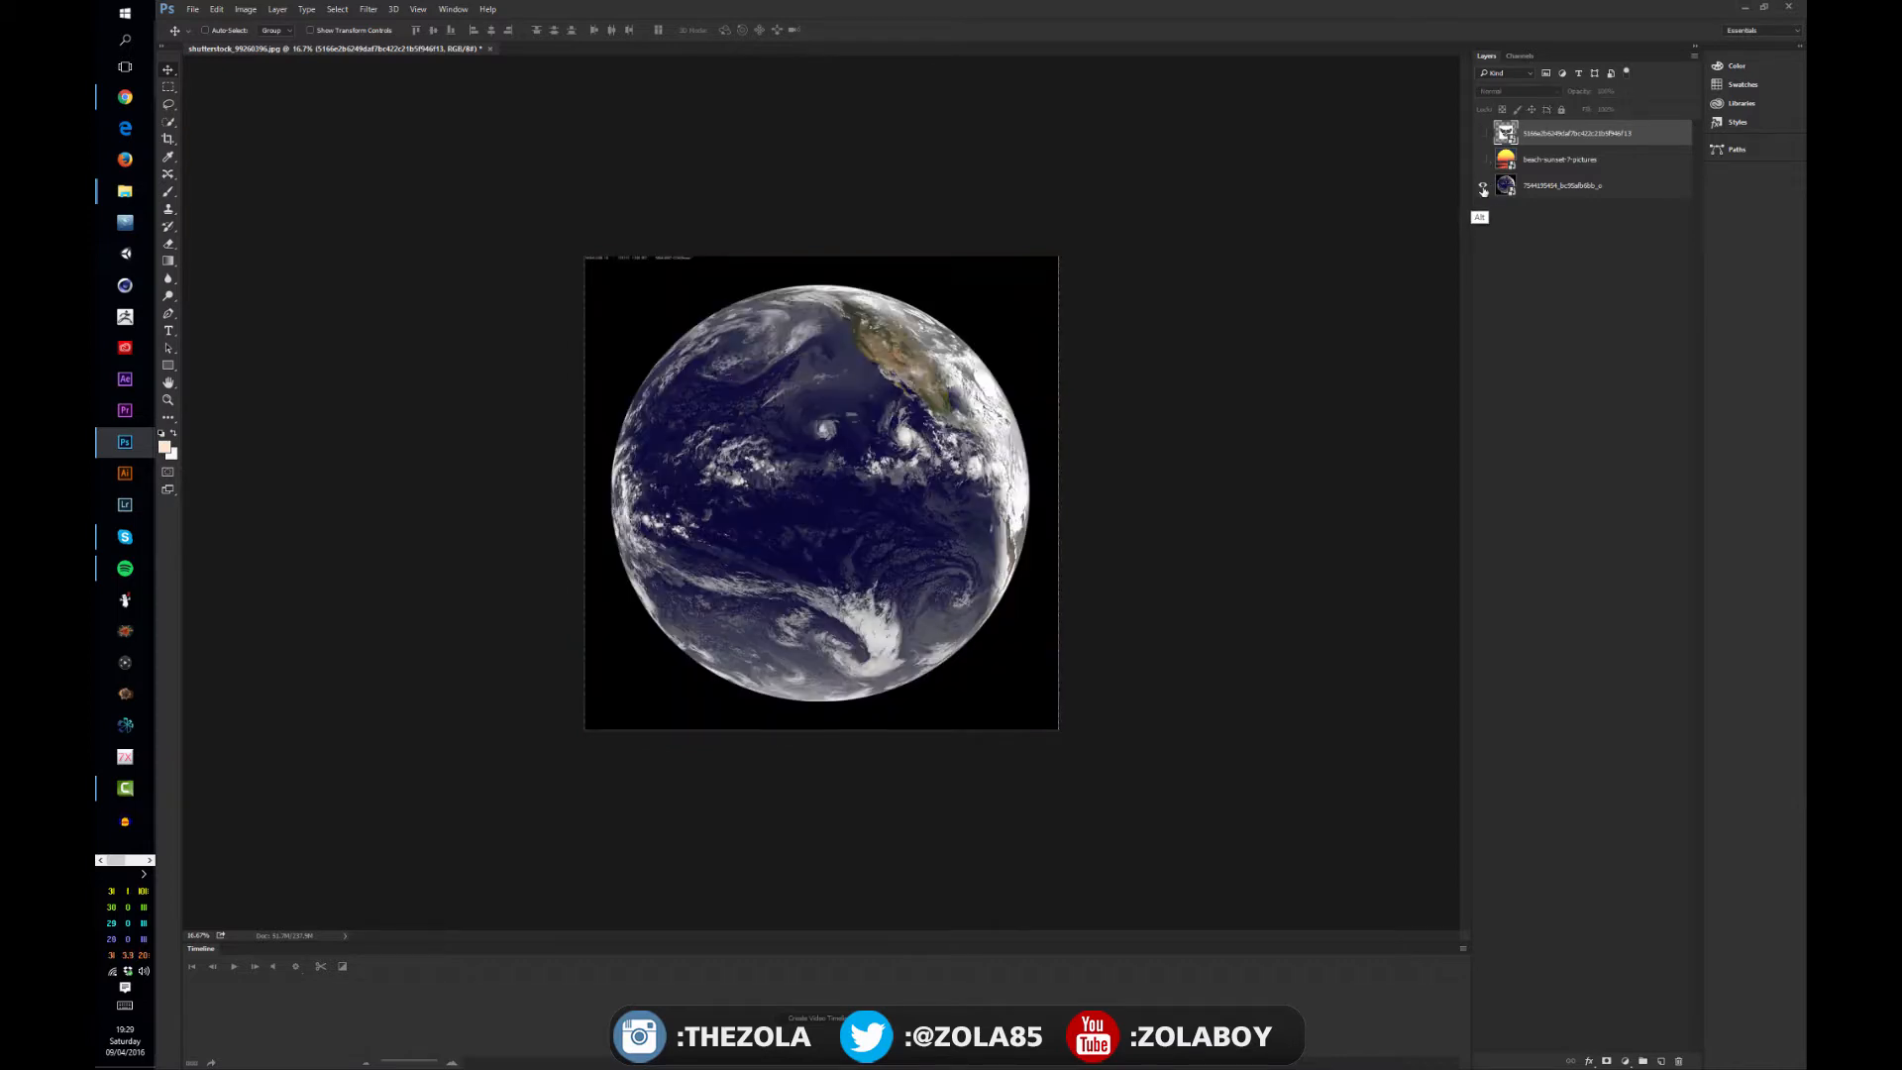
alt+click(1483, 185)
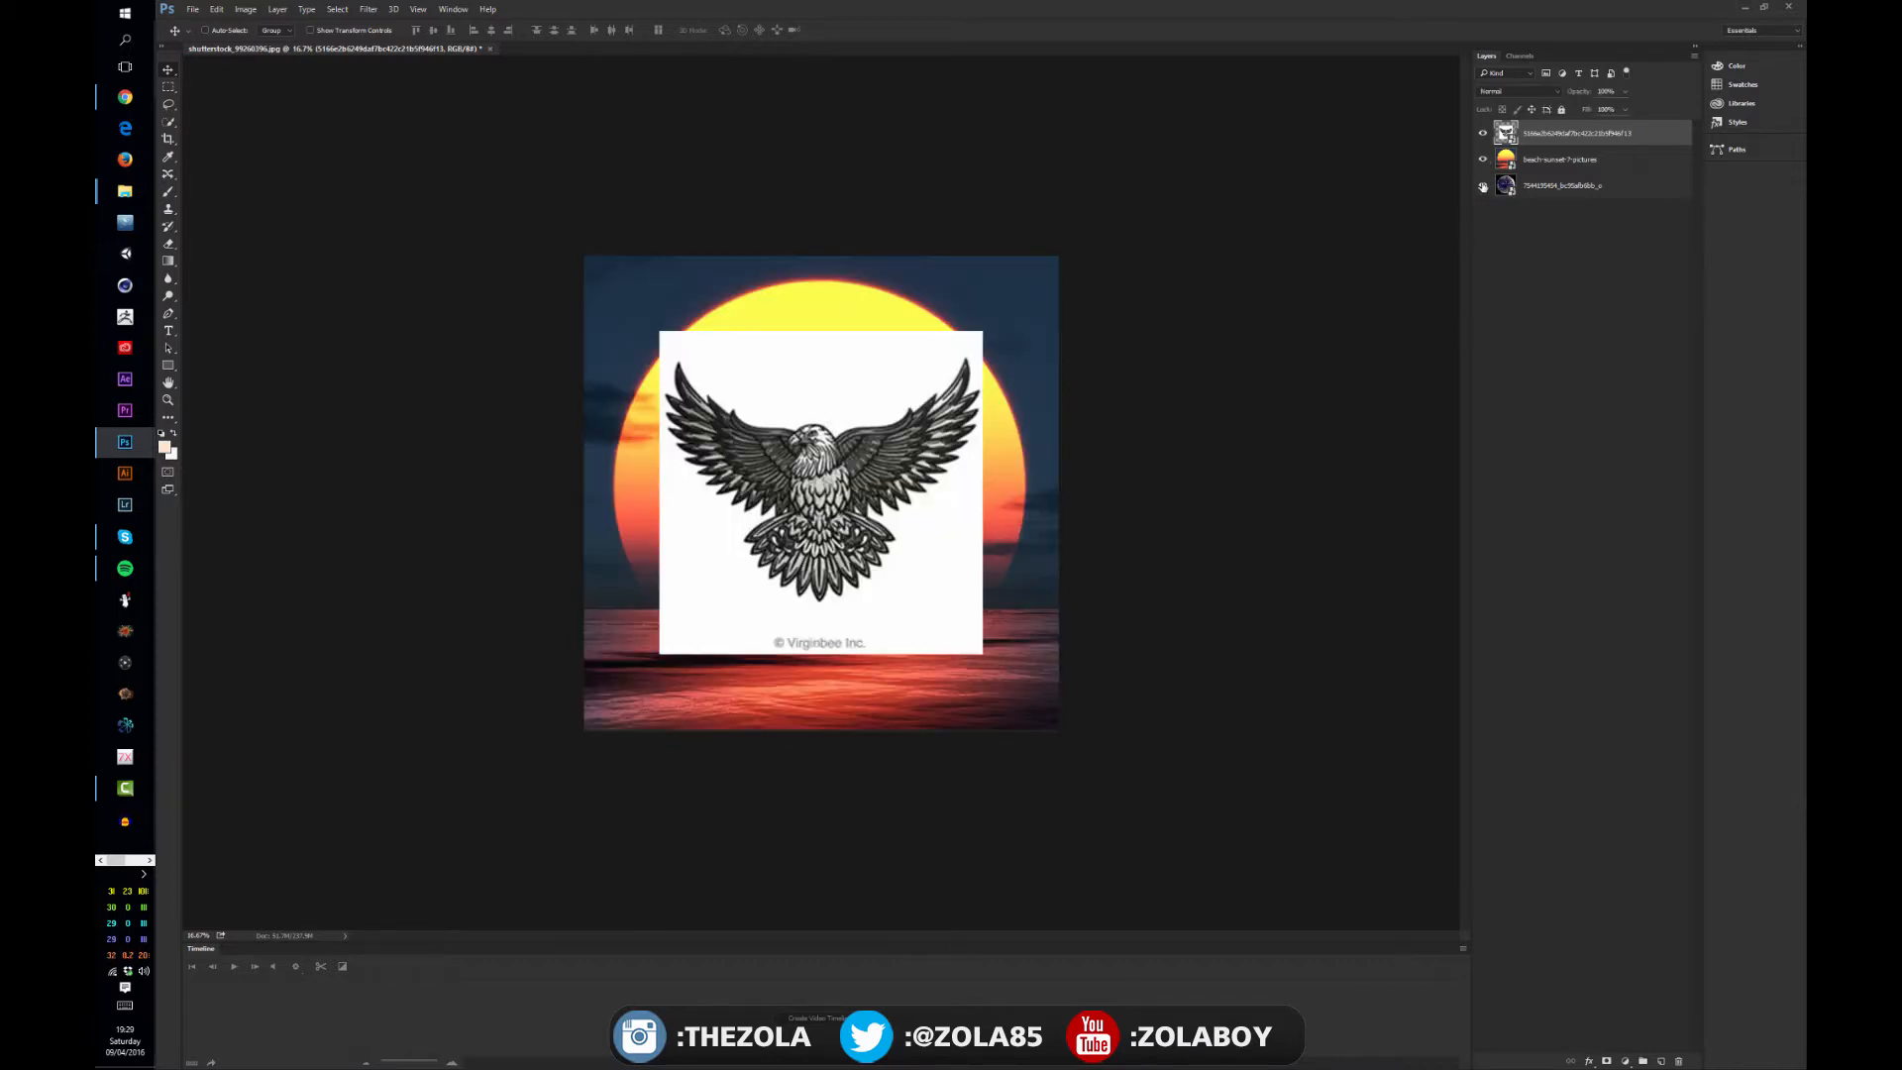
click(1550, 185)
click(1560, 159)
click(1579, 135)
click(1563, 185)
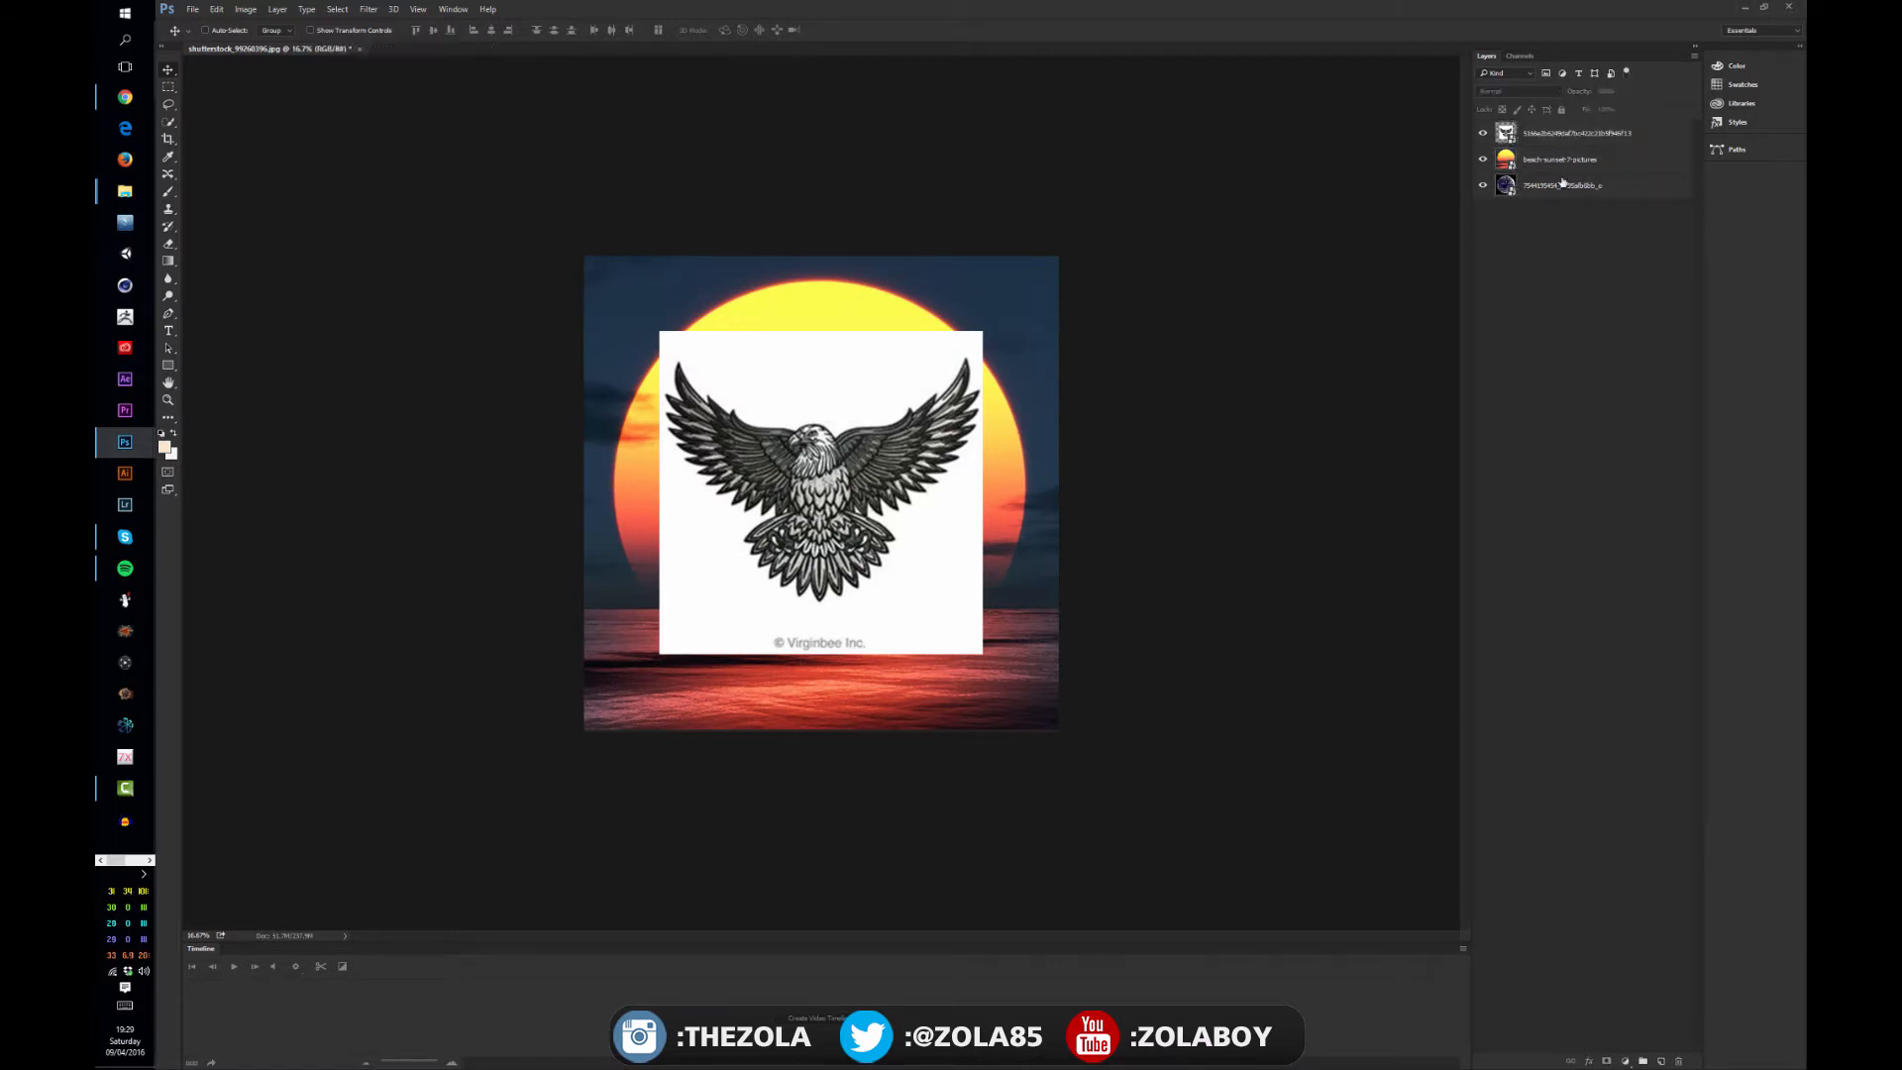
click(1561, 160)
click(1561, 135)
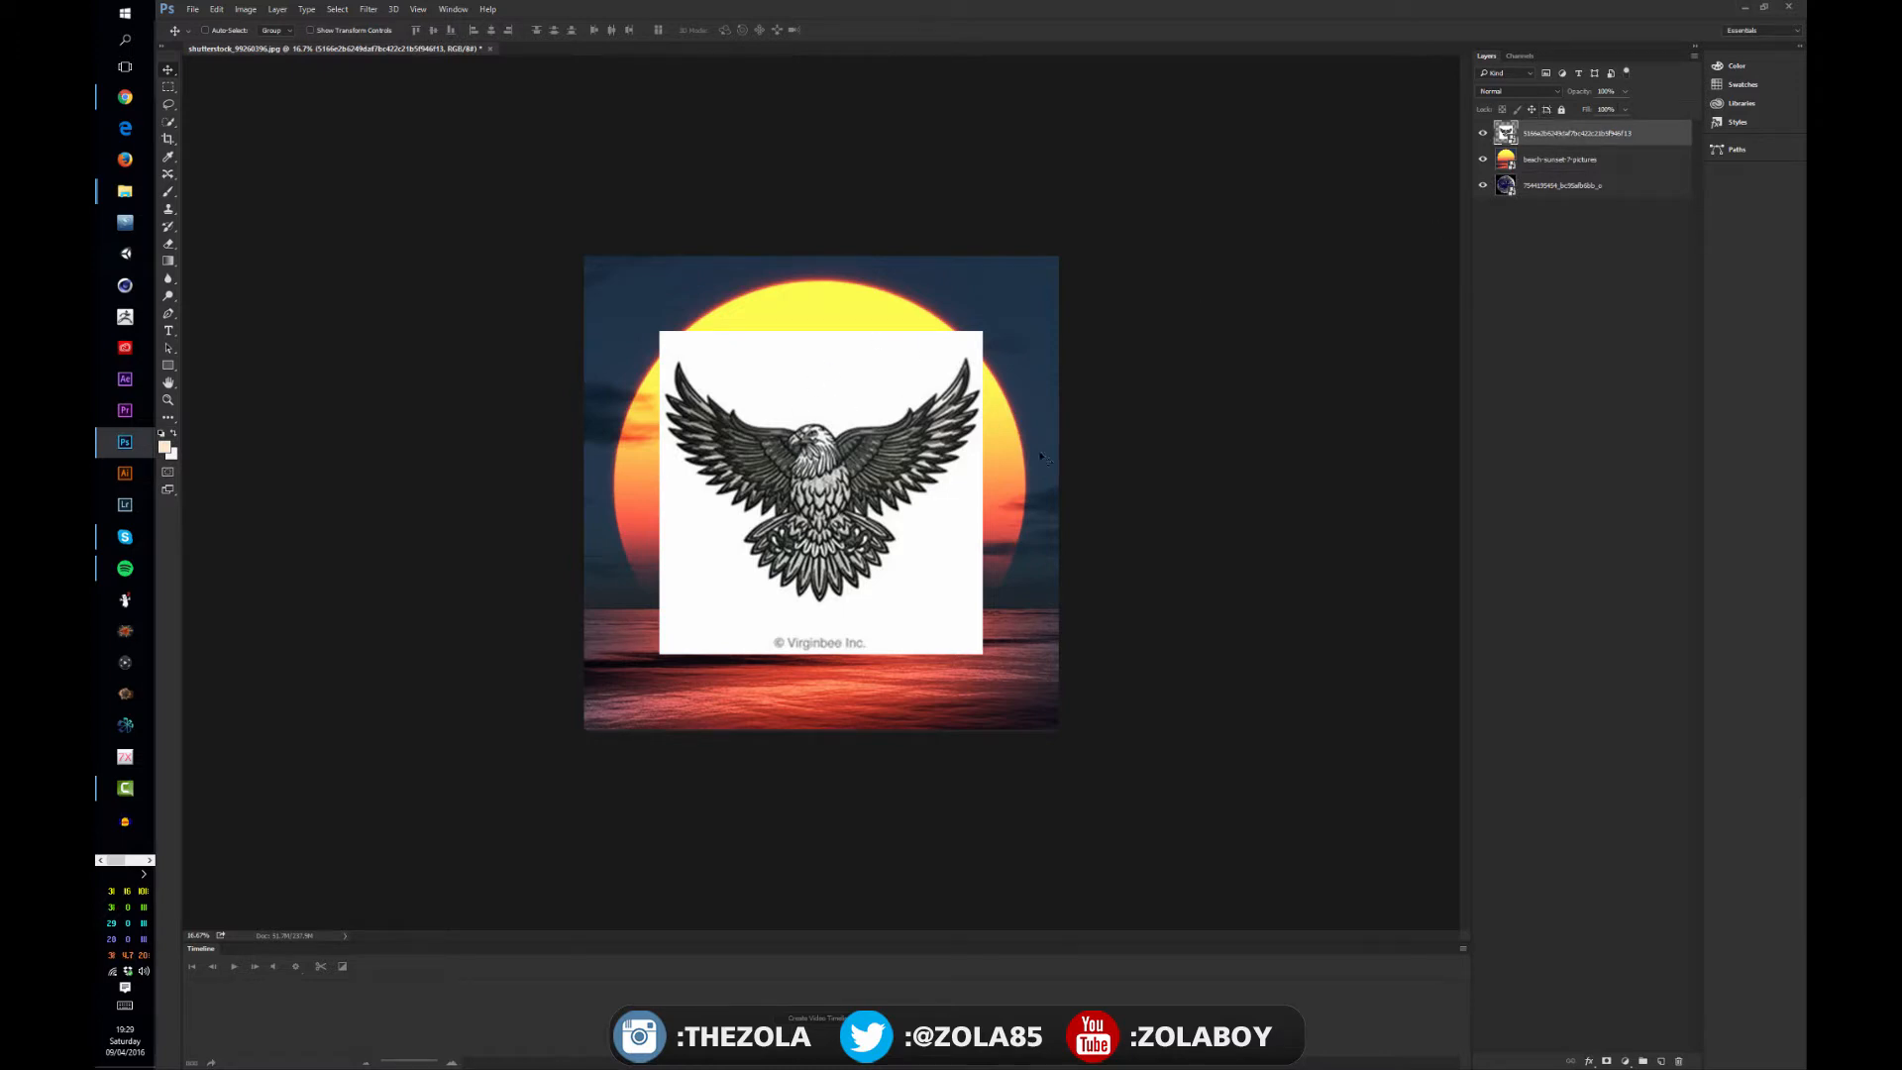
click(1595, 186)
click(1585, 161)
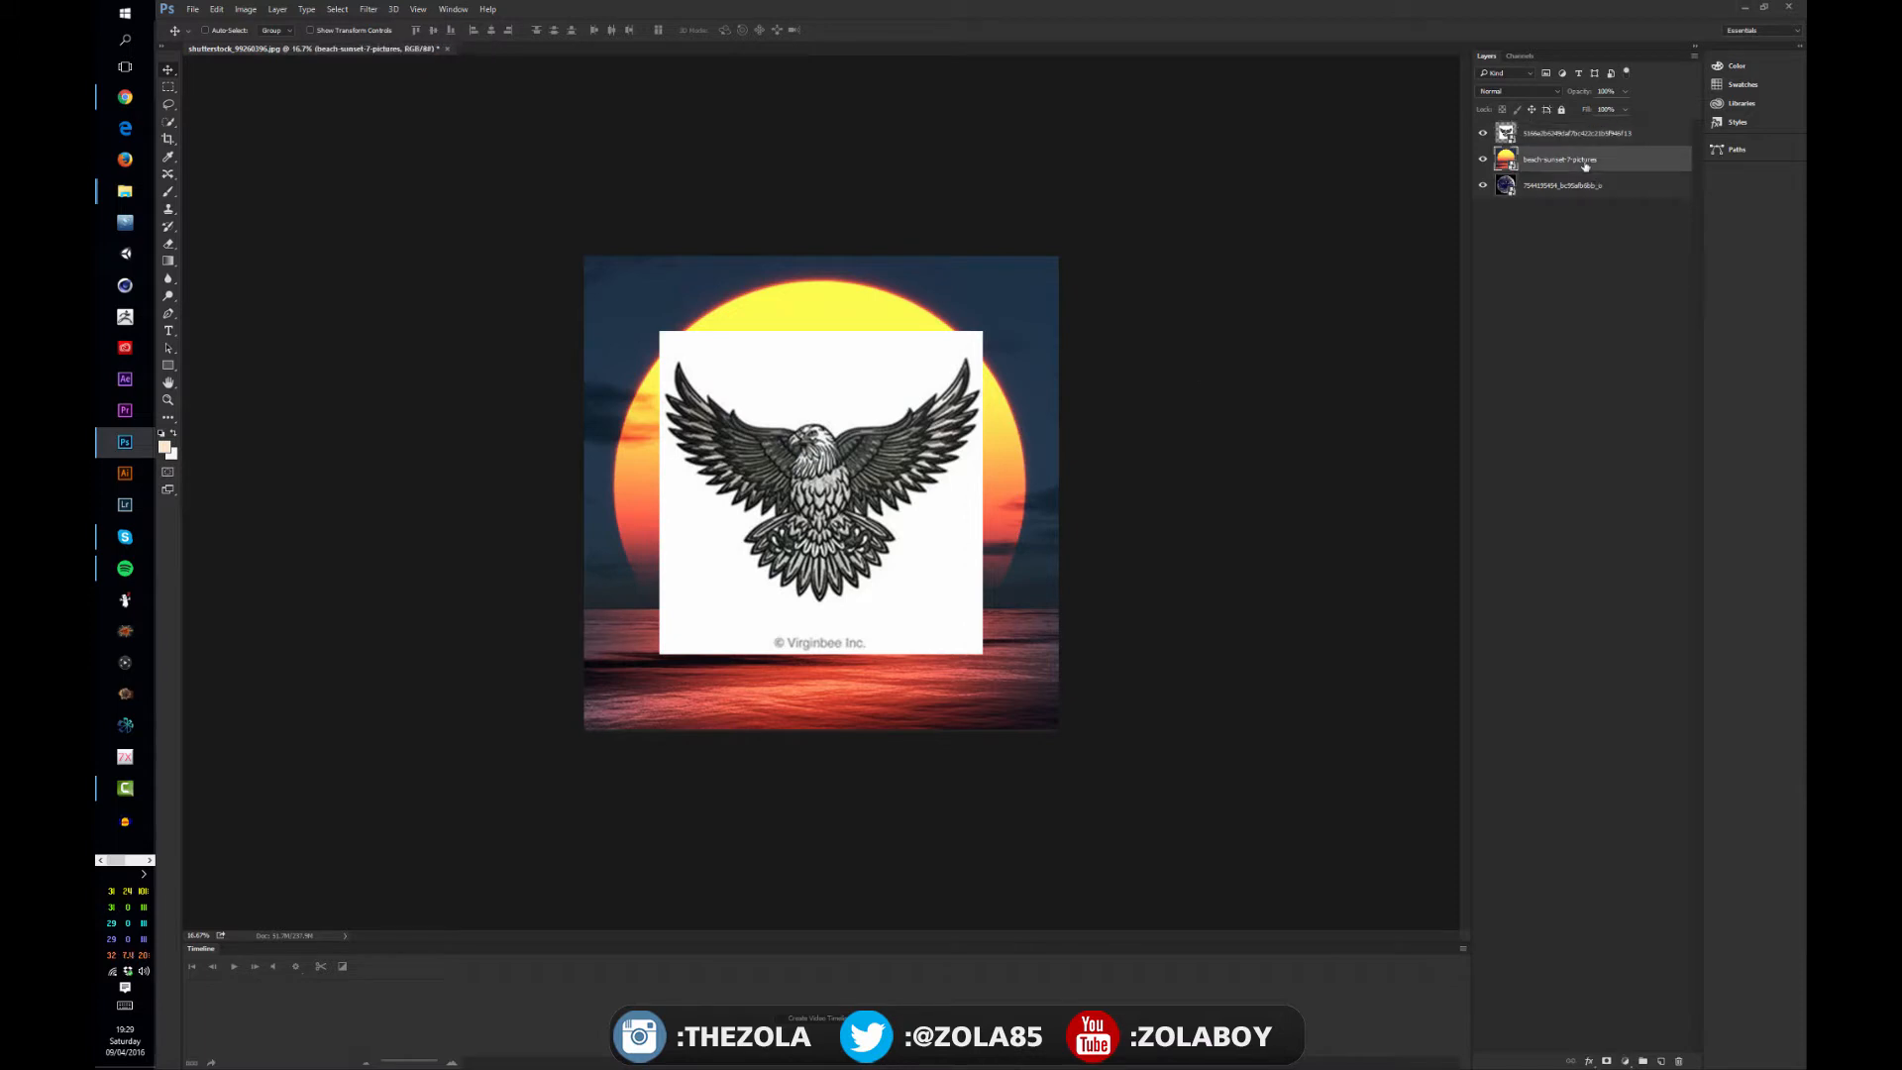
click(1580, 137)
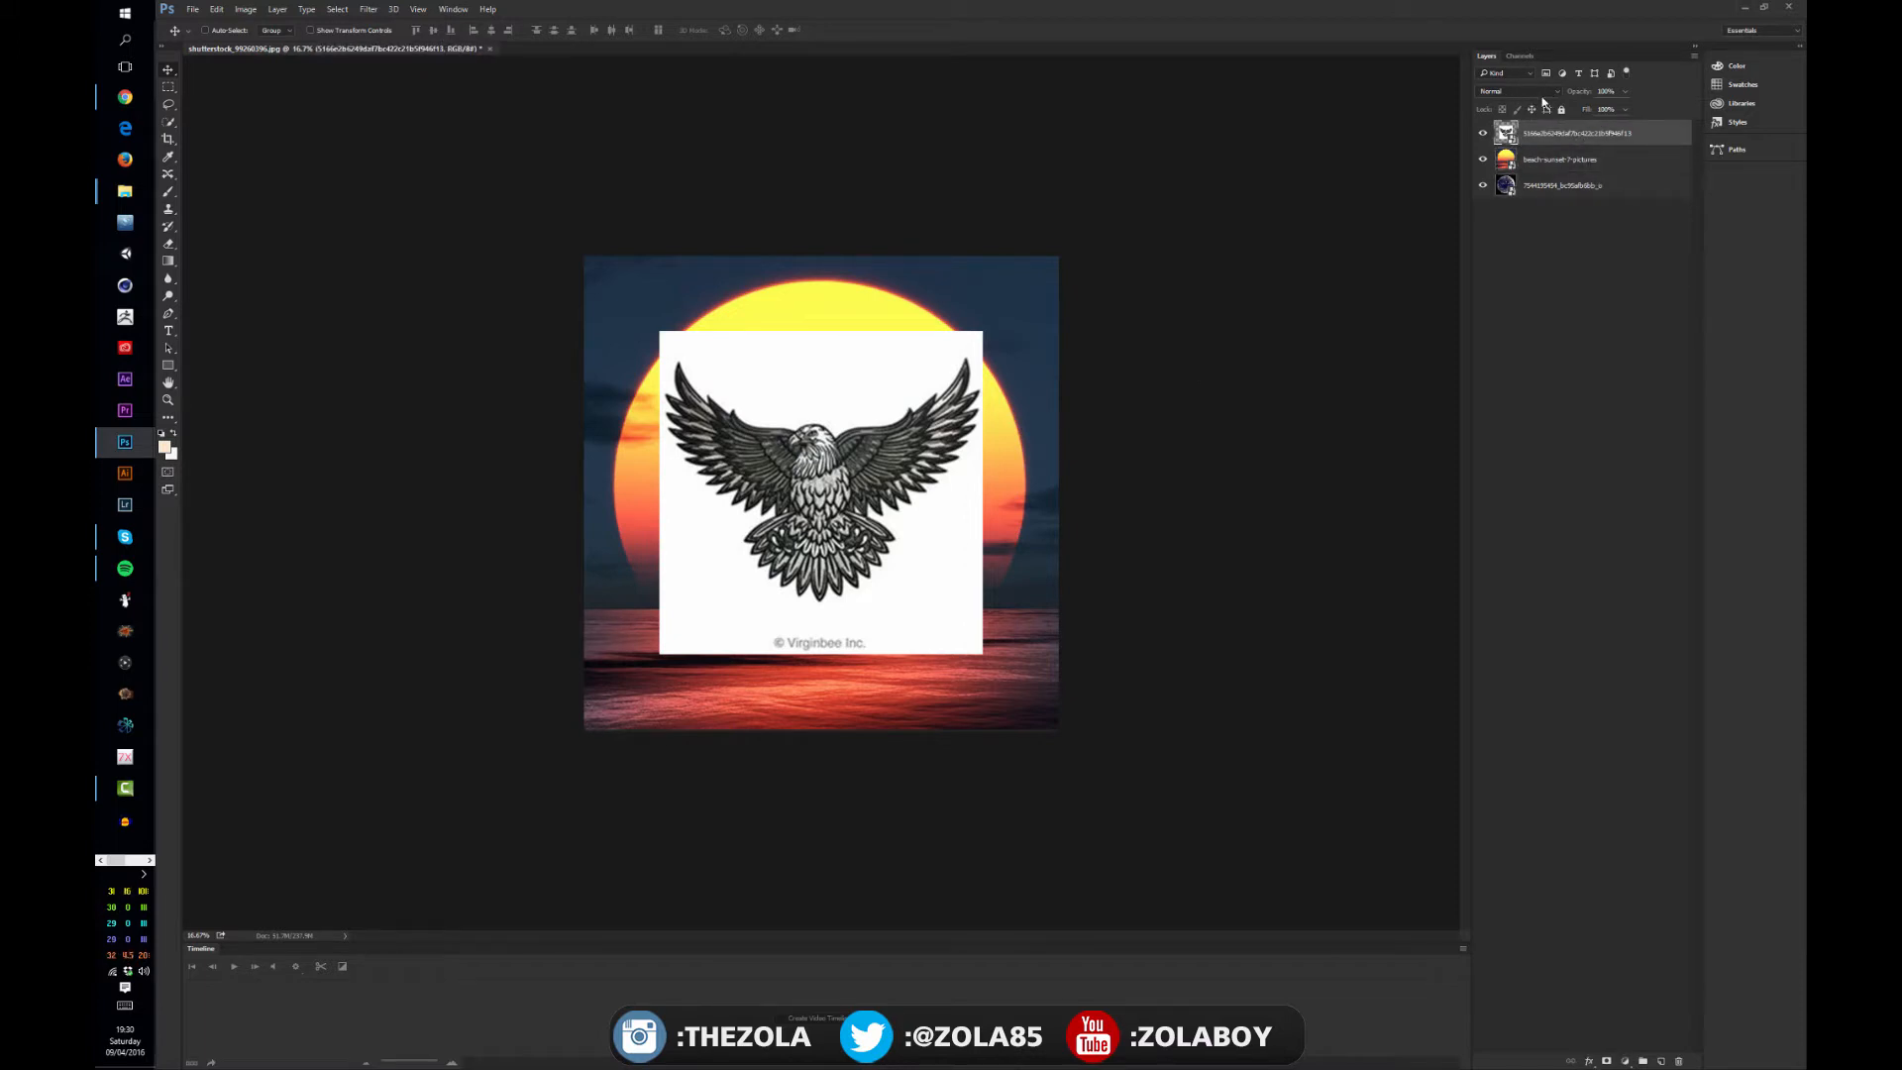
click(1561, 162)
click(1569, 187)
click(1568, 160)
click(1573, 135)
click(1625, 91)
mouse_move(1624, 109)
mouse_down()
mouse_move(1575, 111)
mouse_move(1637, 111)
mouse_up()
click(1575, 164)
click(1579, 145)
key(alt+bracketleft)
key(alt+bracketleft)
key(alt+bracketleft)
key(alt+bracketleft)
Step: Set the eagle layer's blend mode to Darken
click(1545, 136)
click(1558, 94)
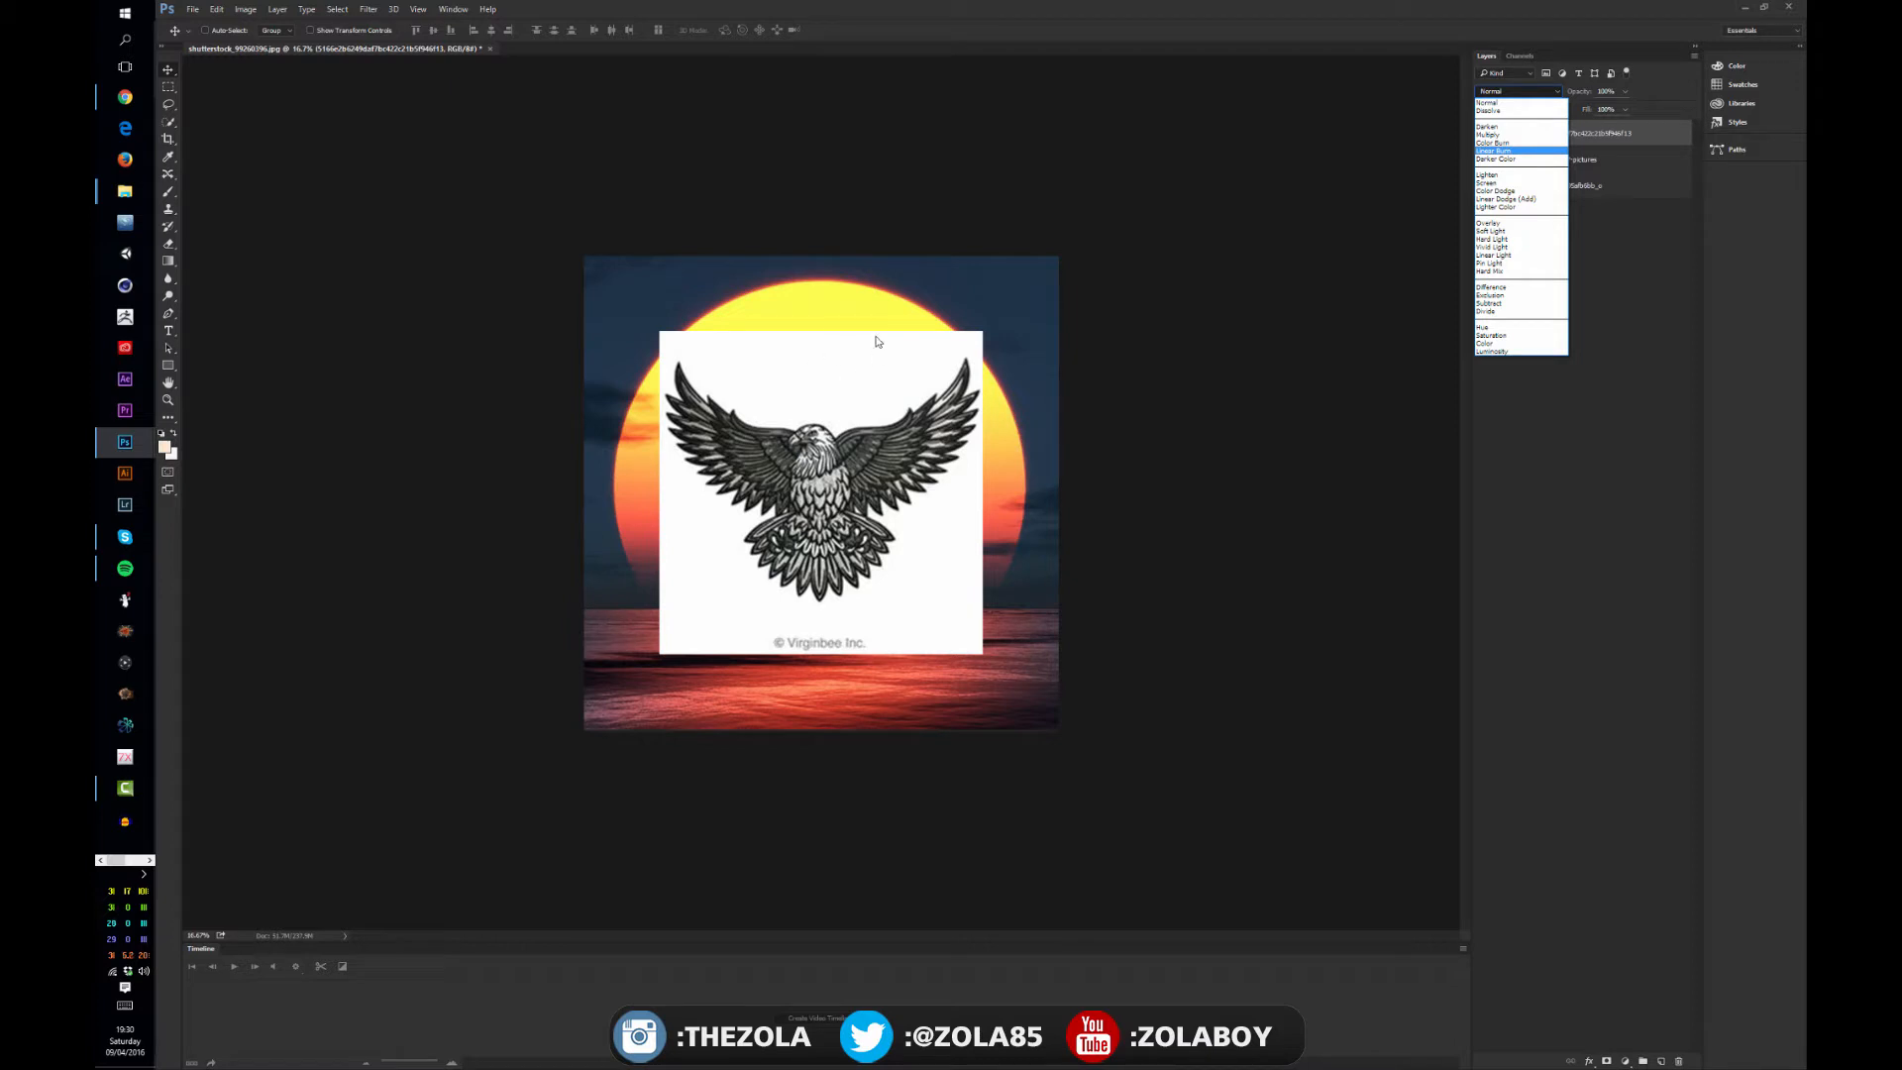
click(1496, 132)
key(h)
double_click(1645, 133)
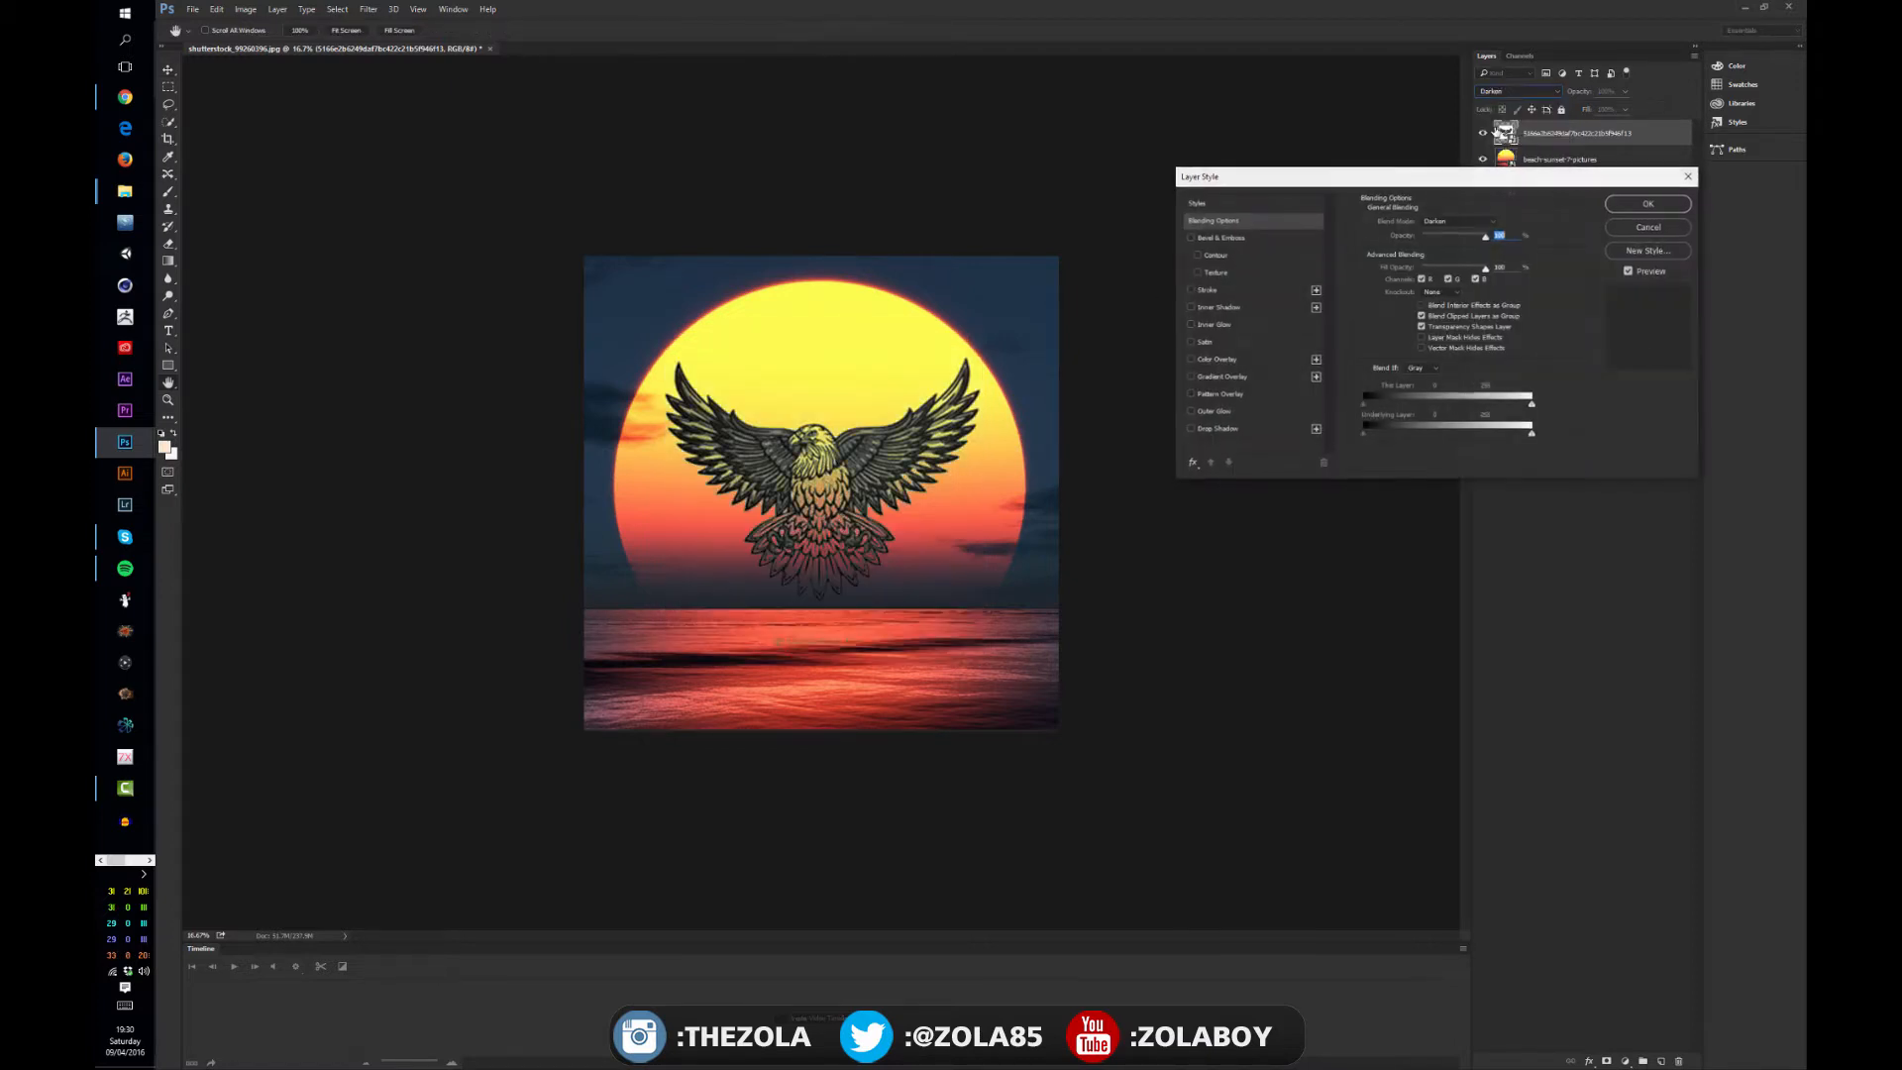
click(1665, 231)
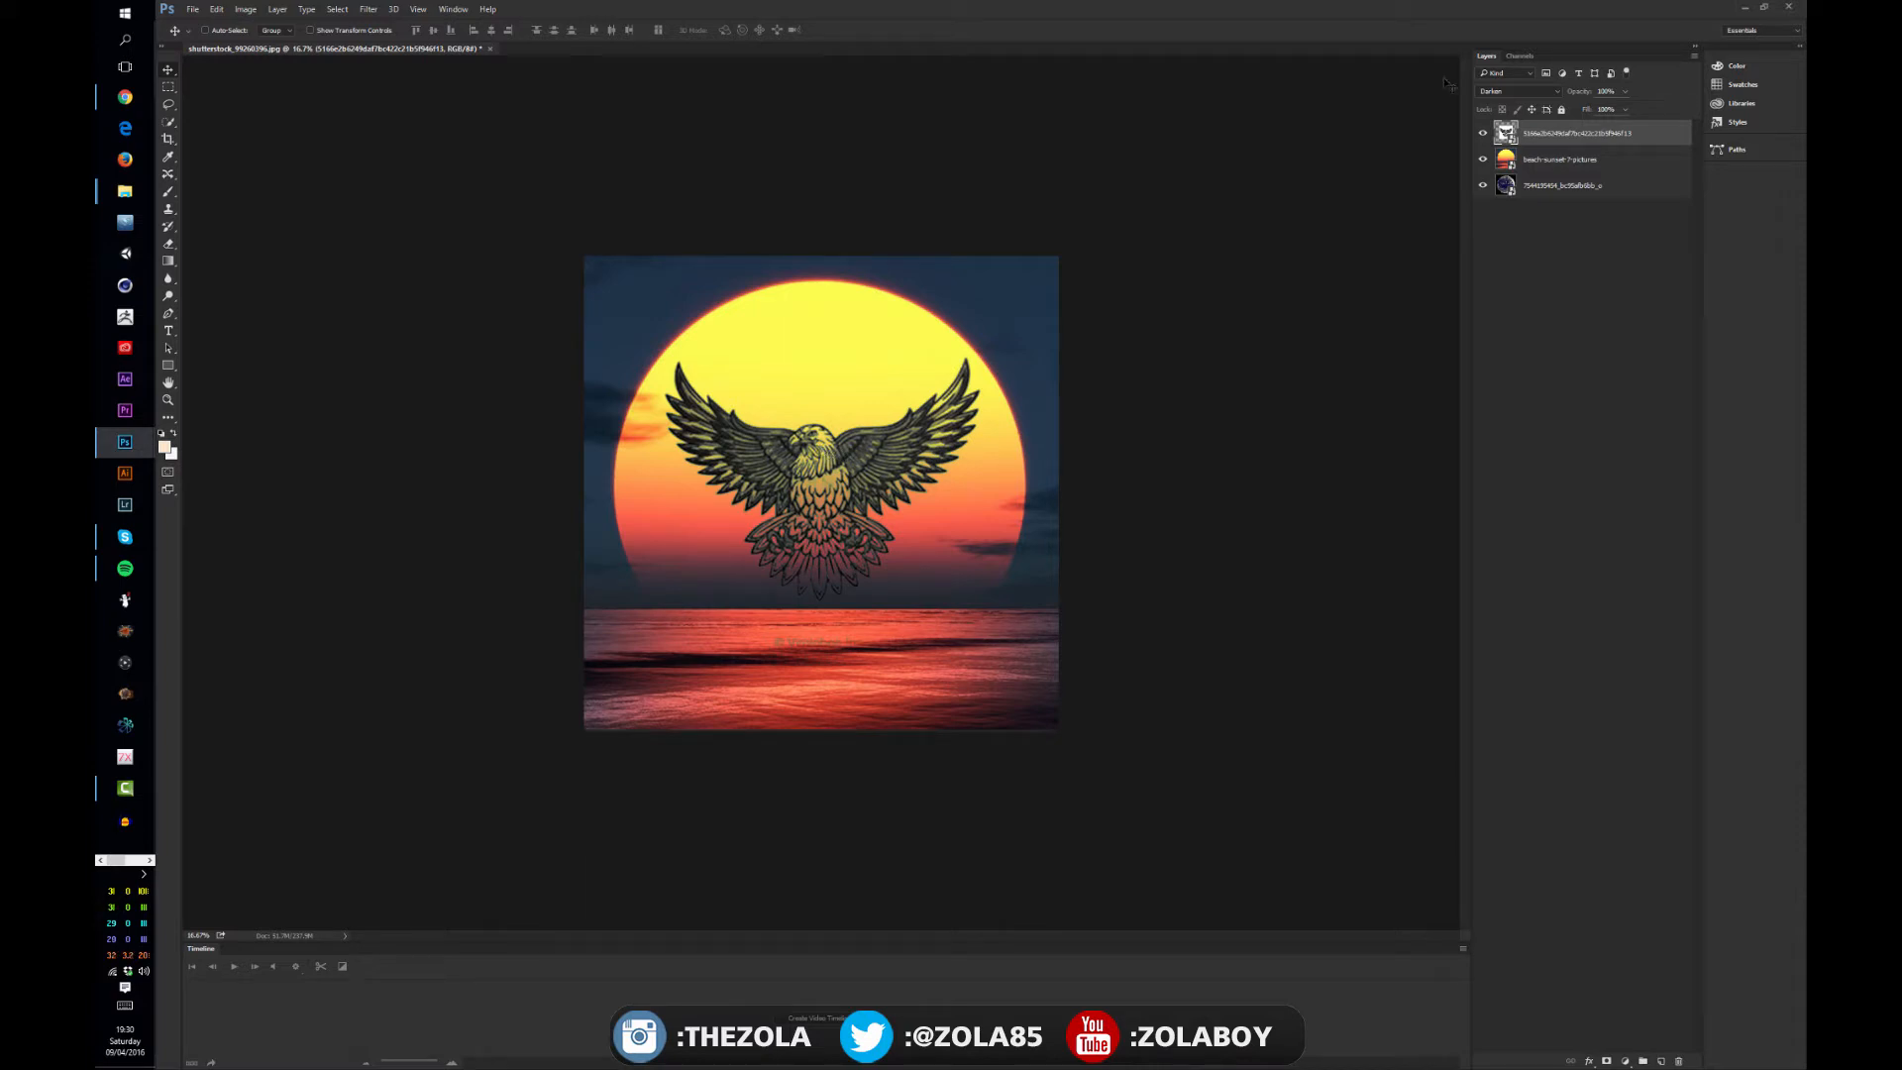
Step: Try the Multiply blend mode on the eagle layer and return it to Darken for comparison
click(1560, 91)
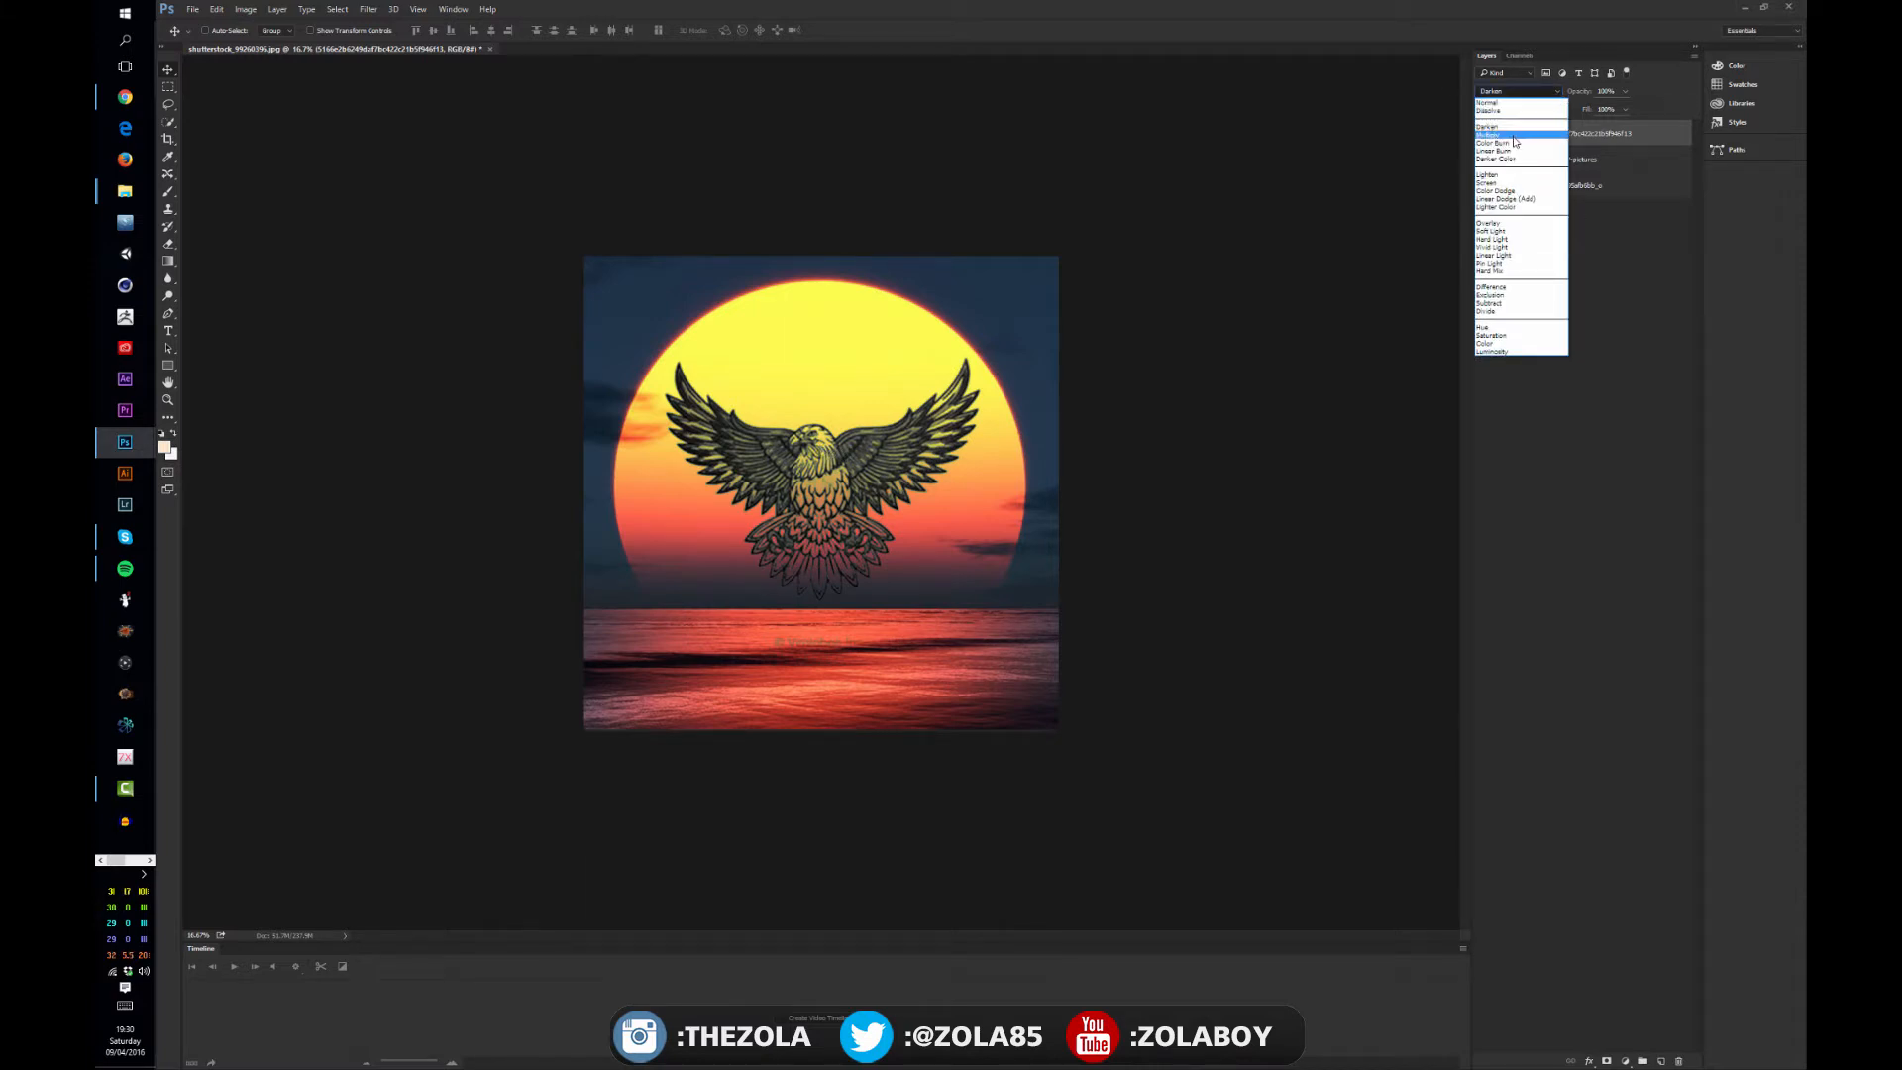
click(1514, 136)
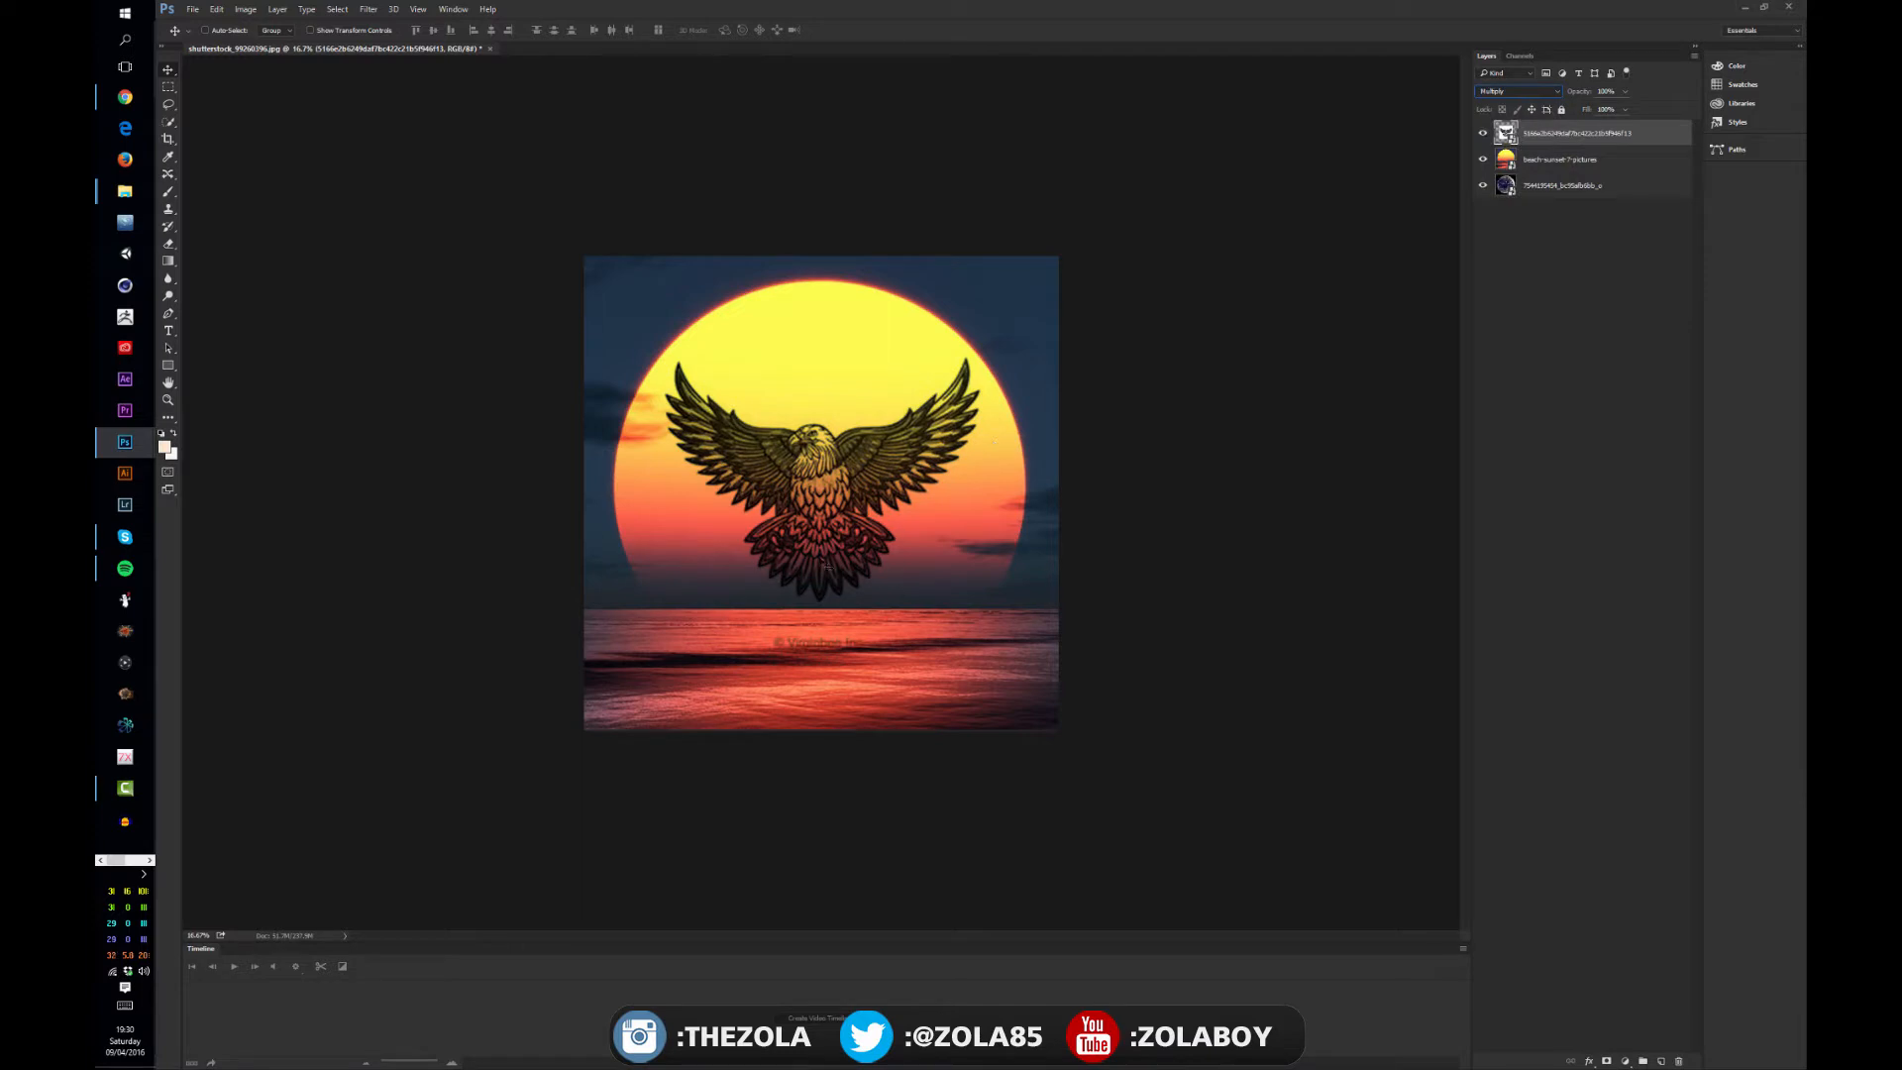
click(1516, 91)
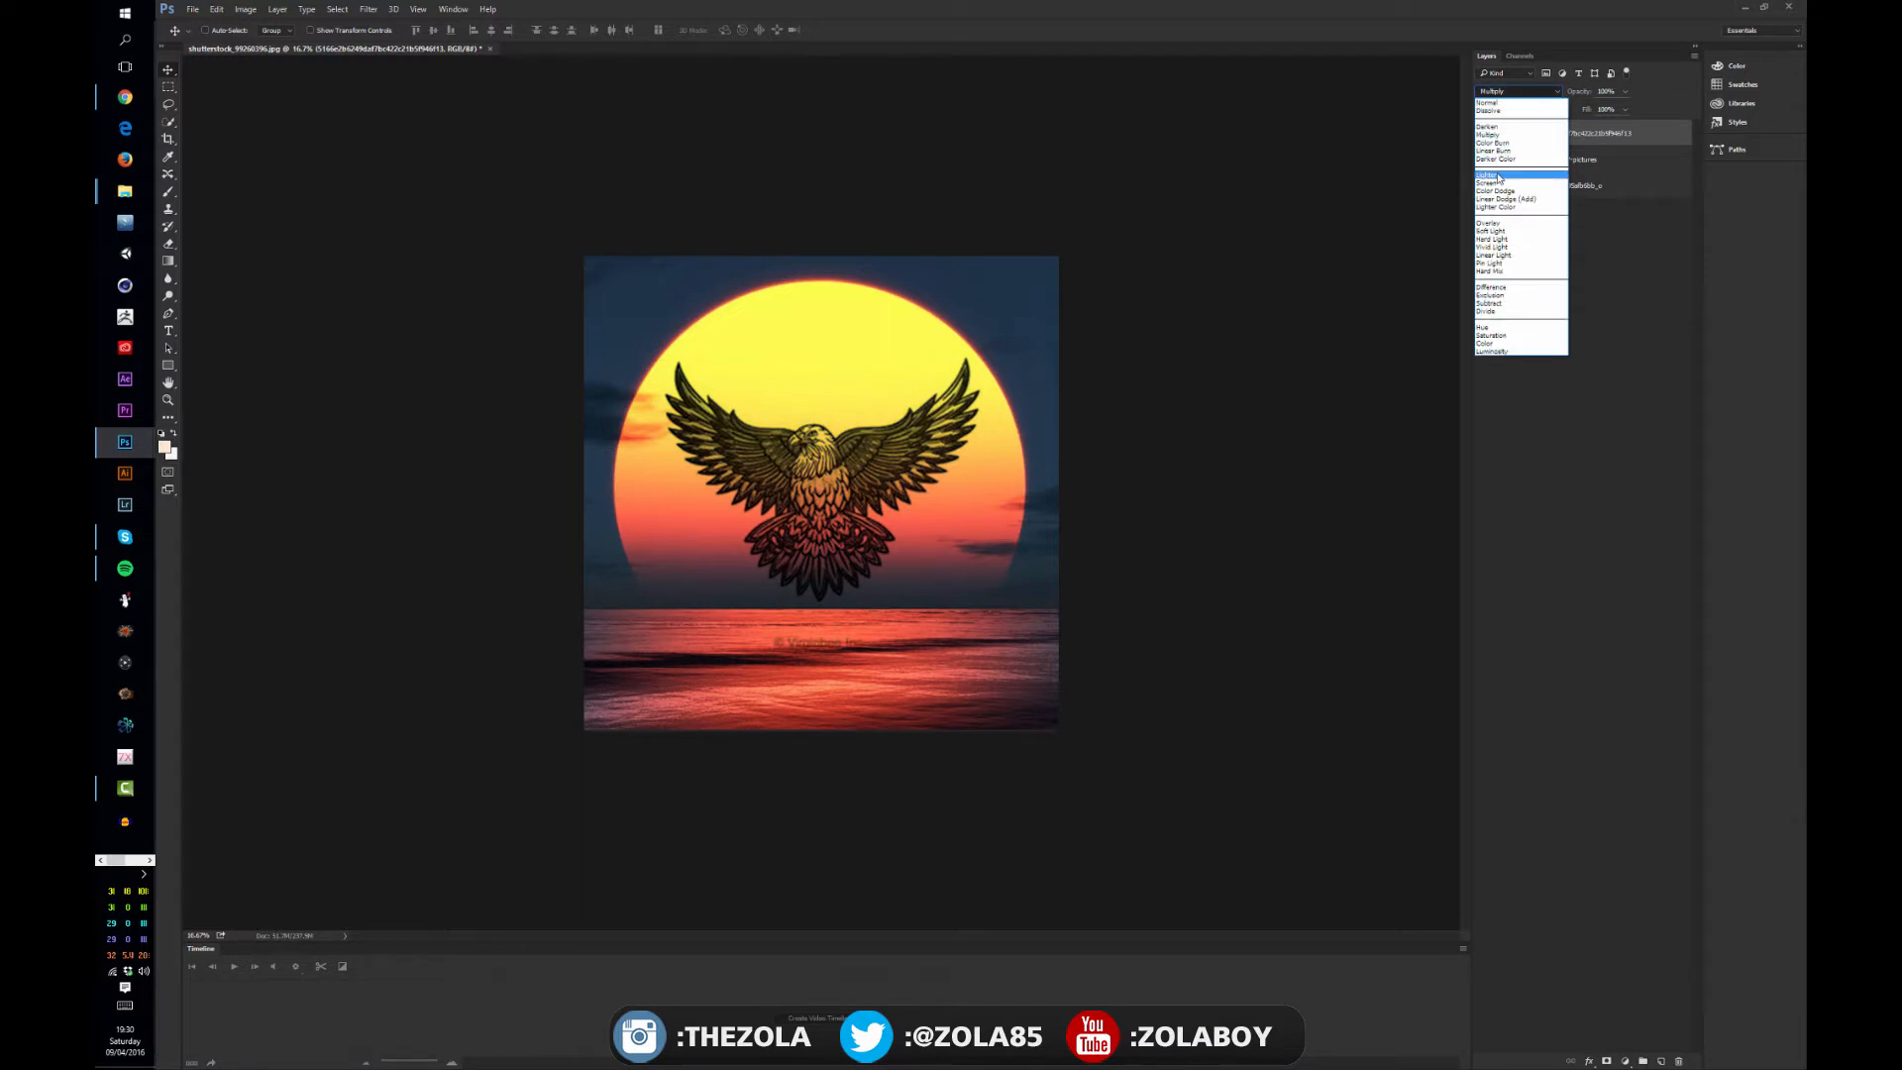
click(1505, 133)
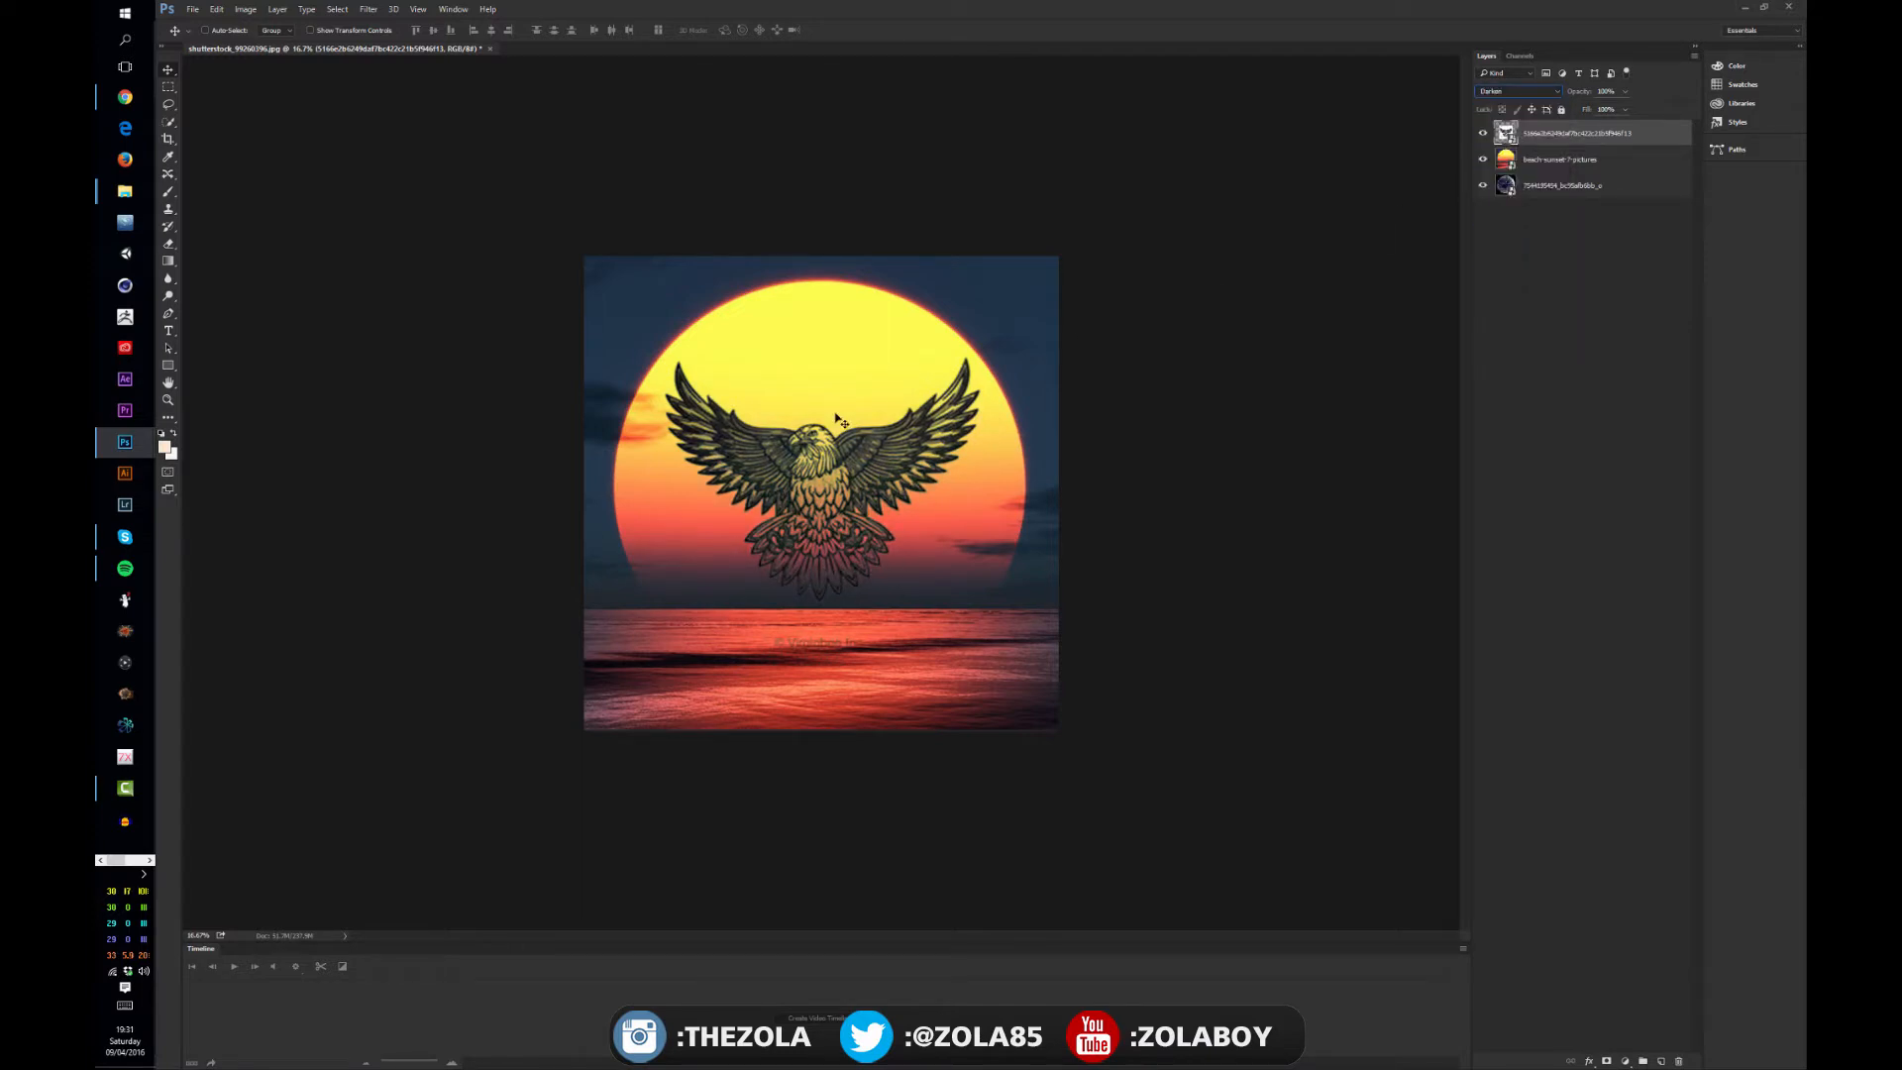
Step: Change the eagle layer's blend mode to Multiply, followed by Color Burn
click(1516, 91)
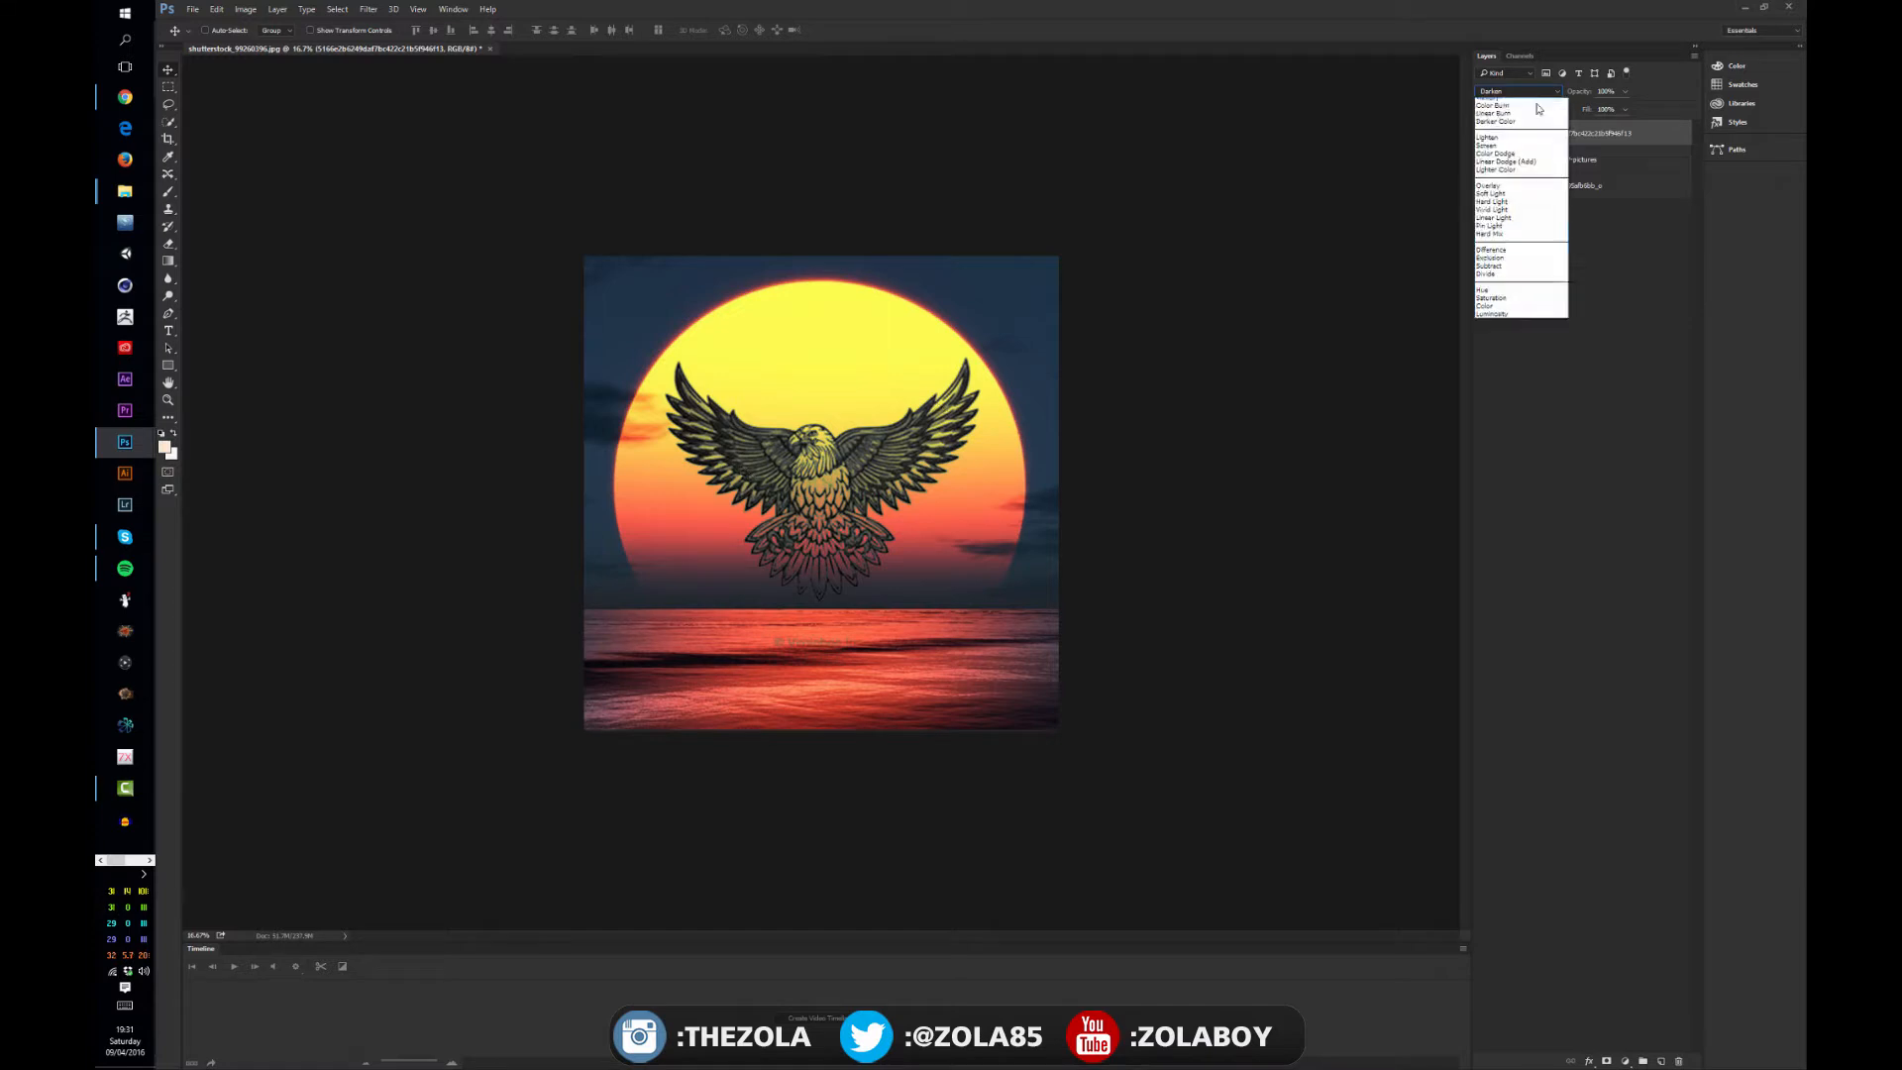
click(1514, 136)
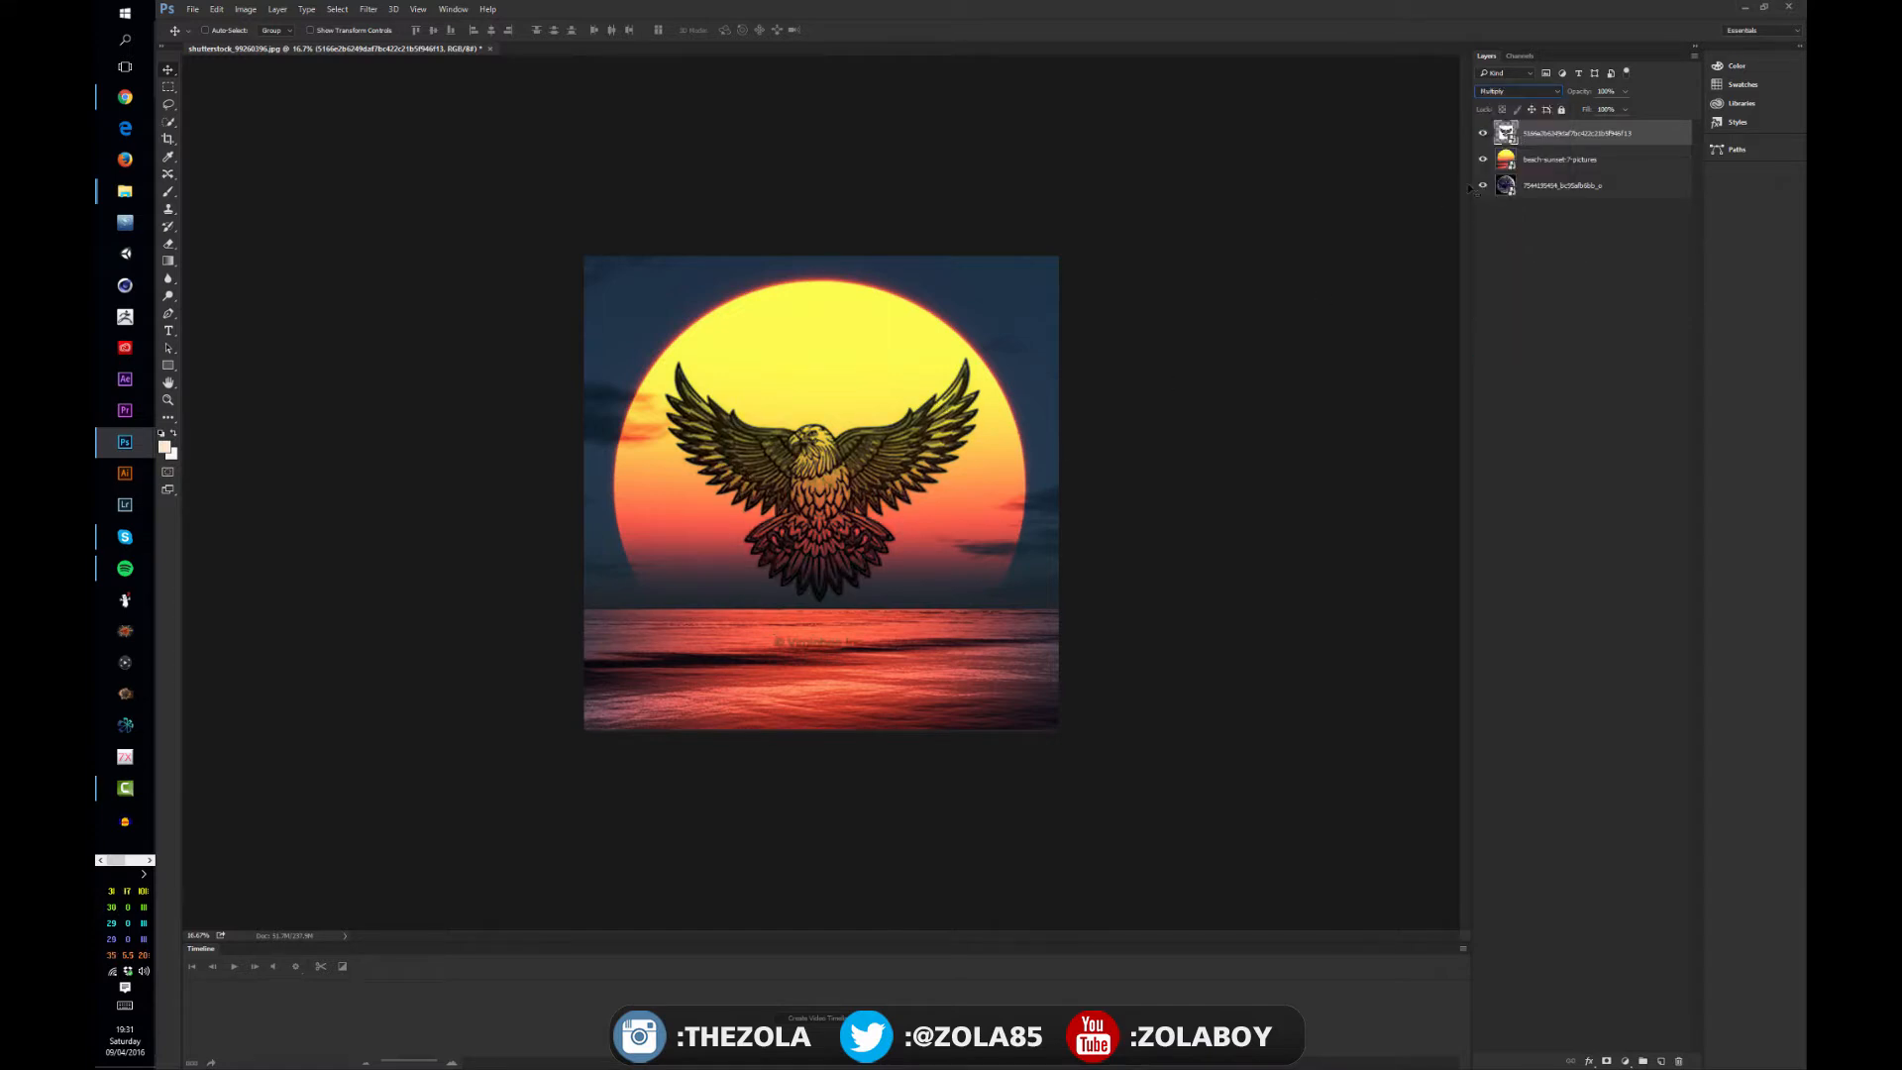
click(1529, 94)
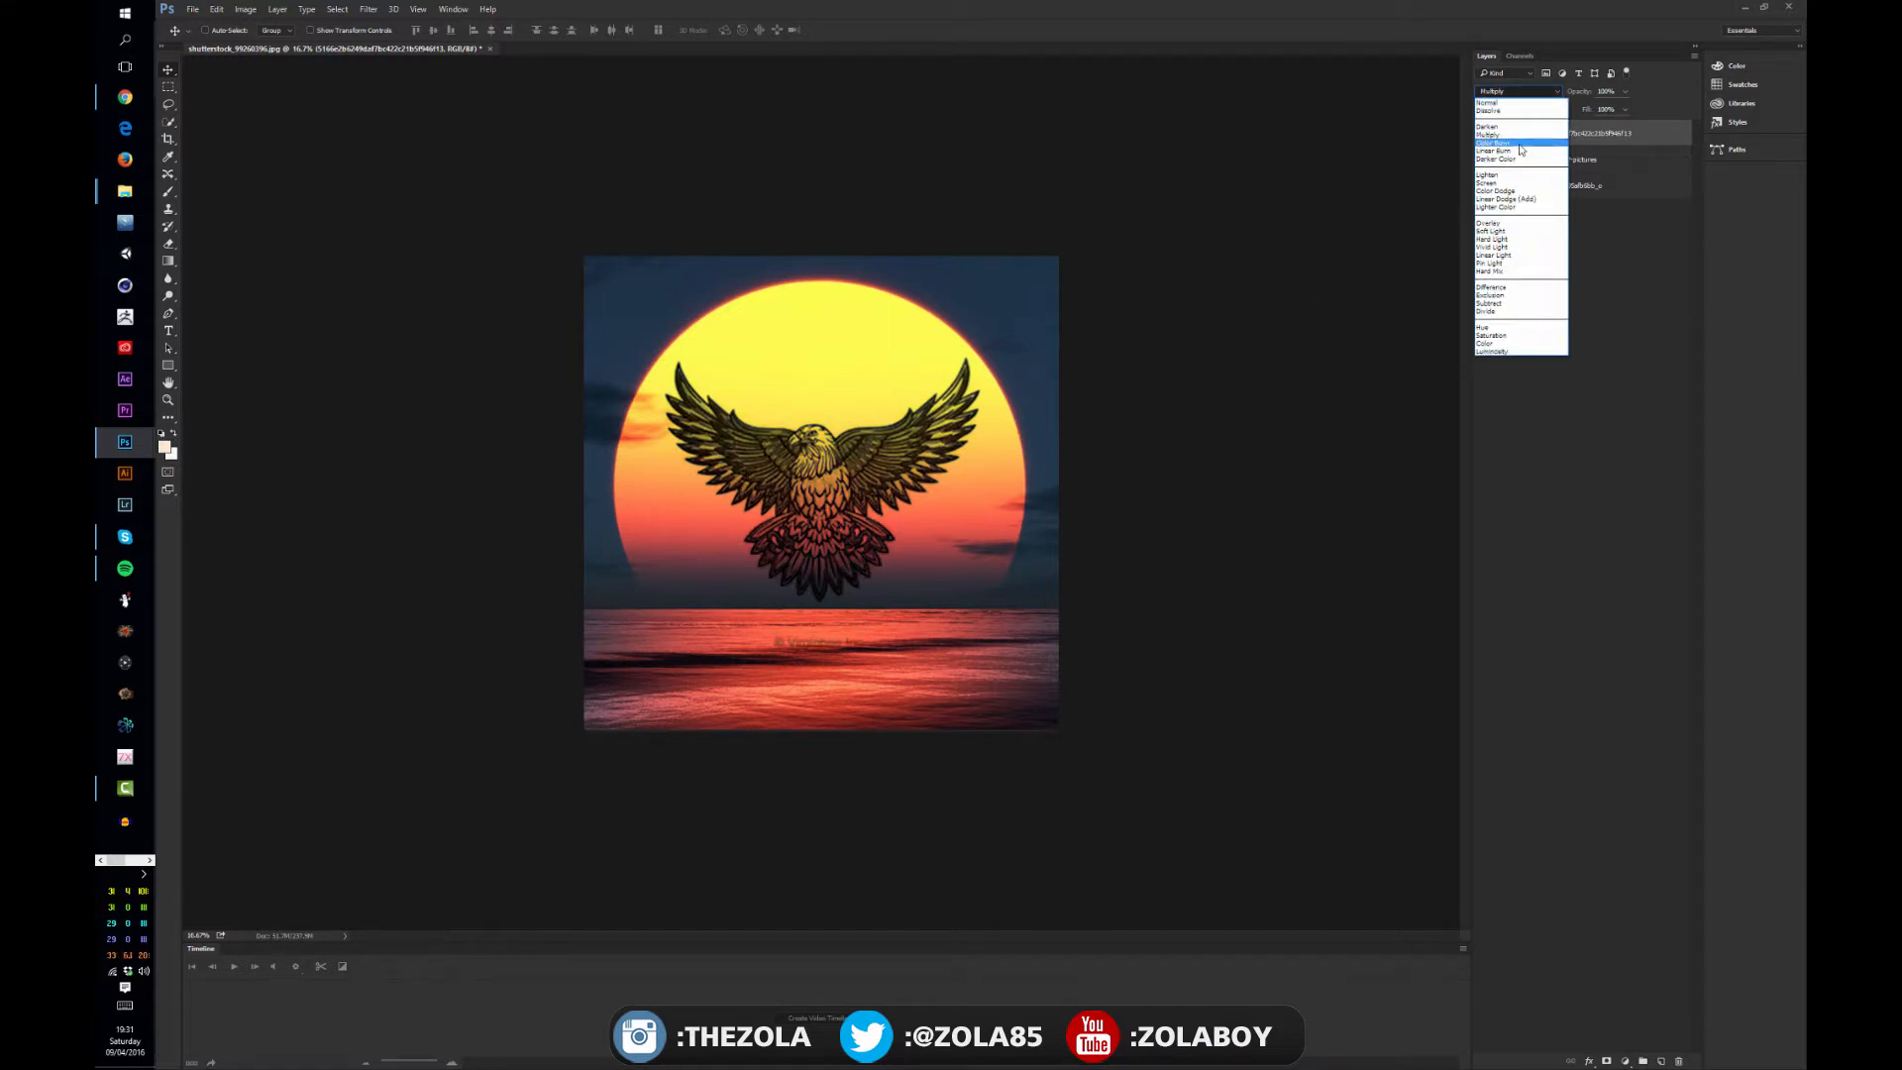
click(1522, 145)
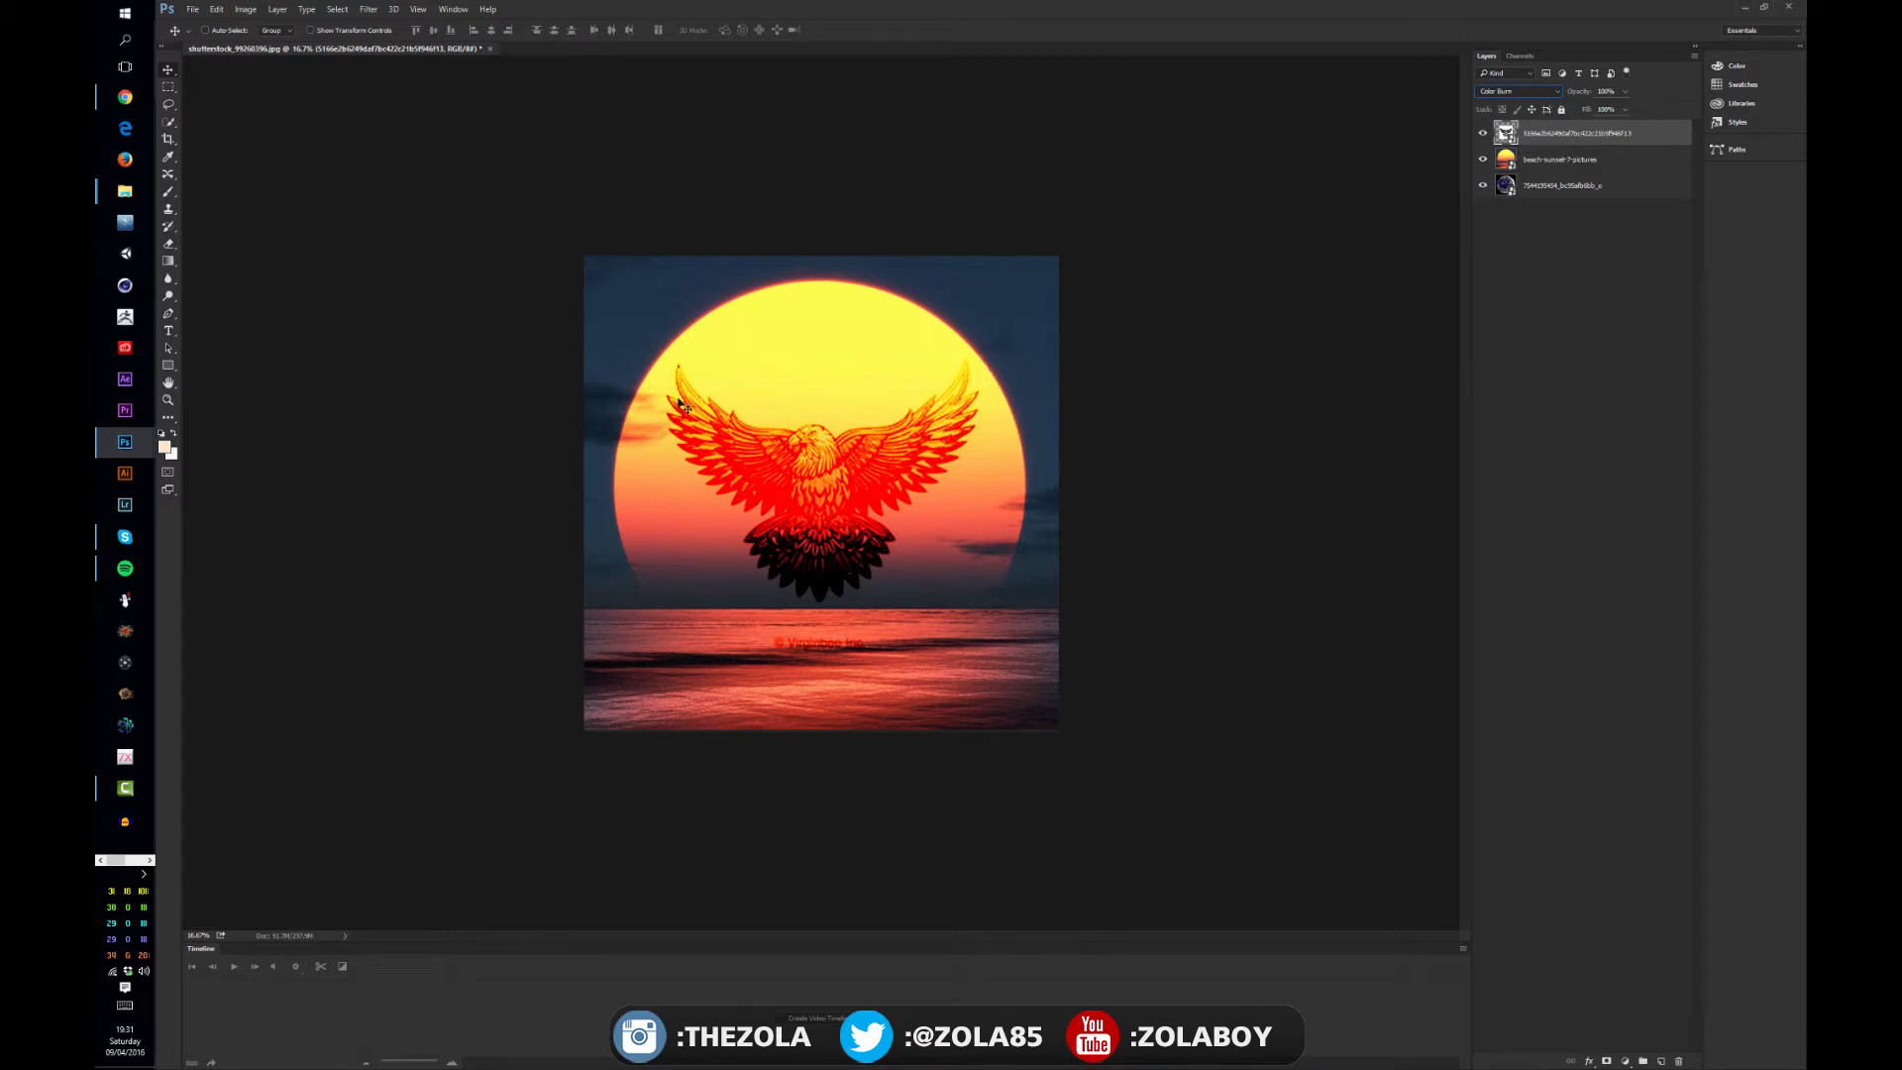
Step: Try the Linear Burn blend mode on the eagle layer, followed by Darker Color
click(1518, 91)
click(1521, 155)
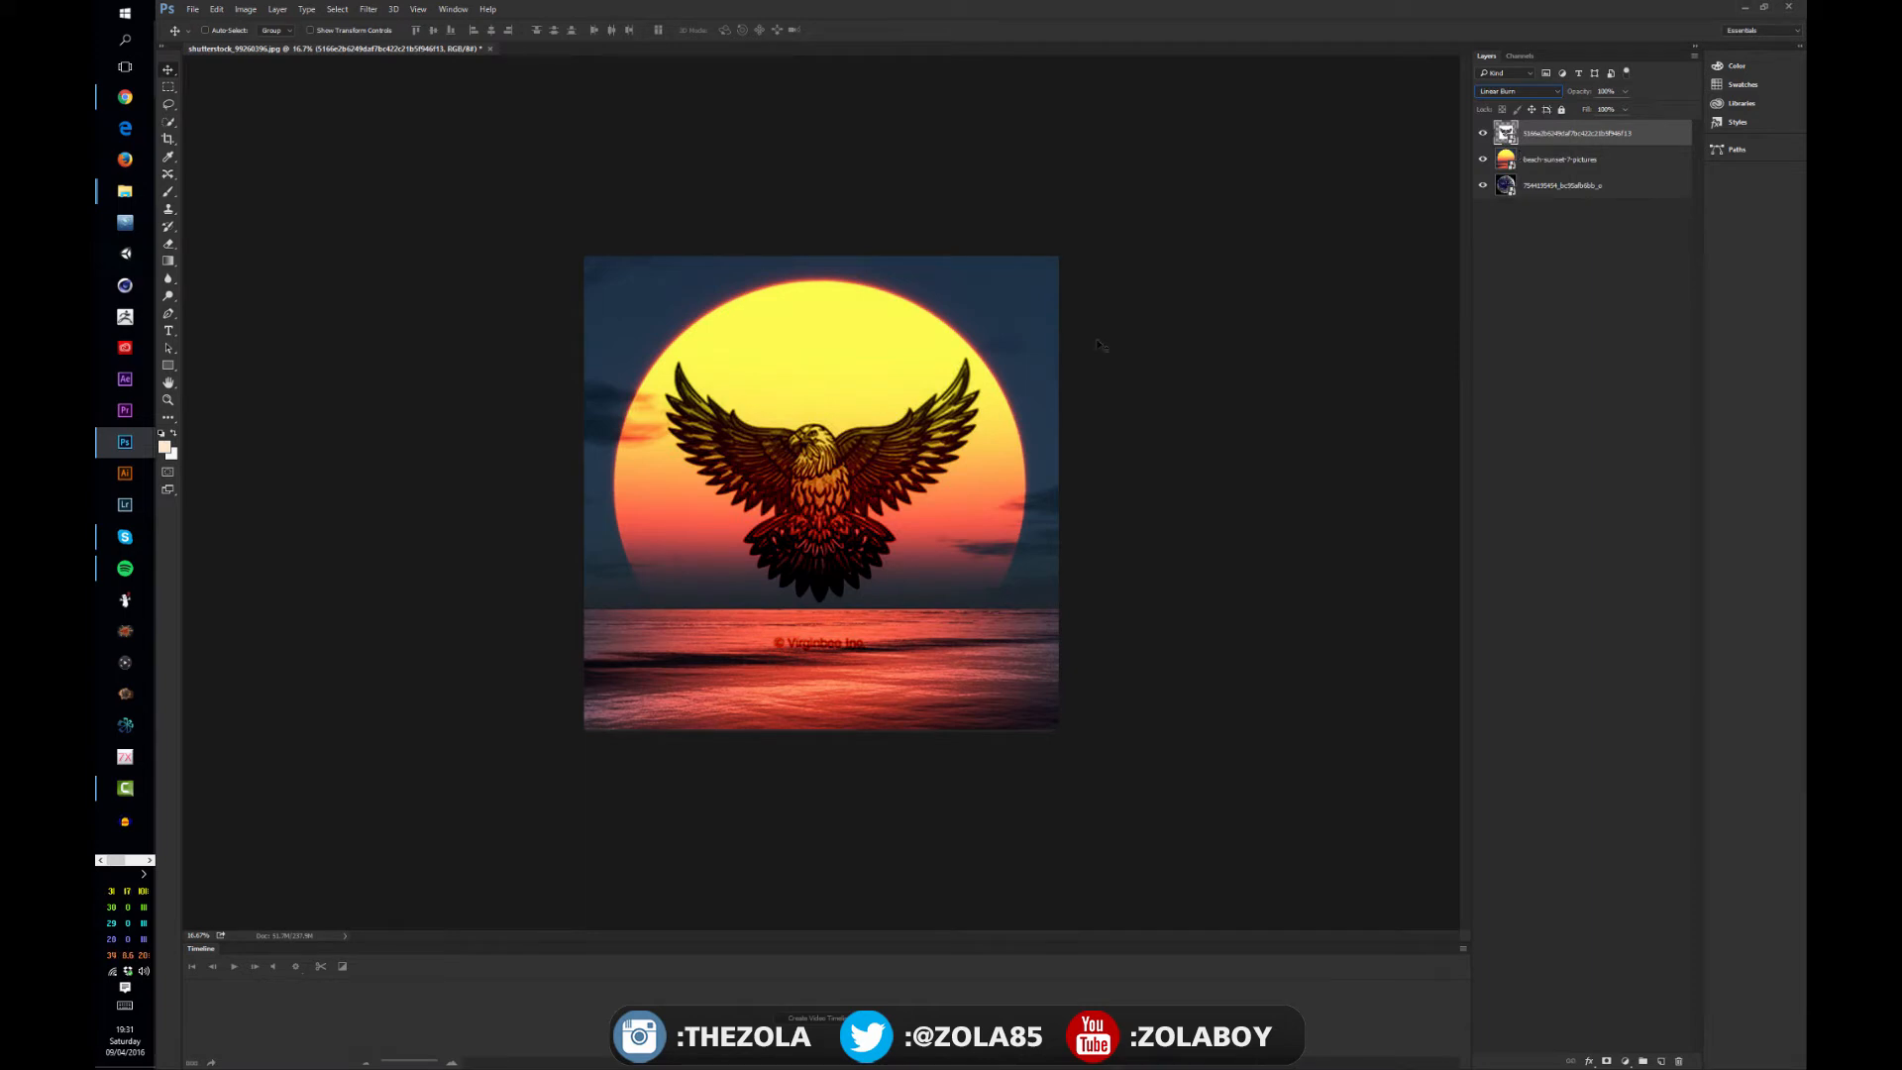
click(1527, 96)
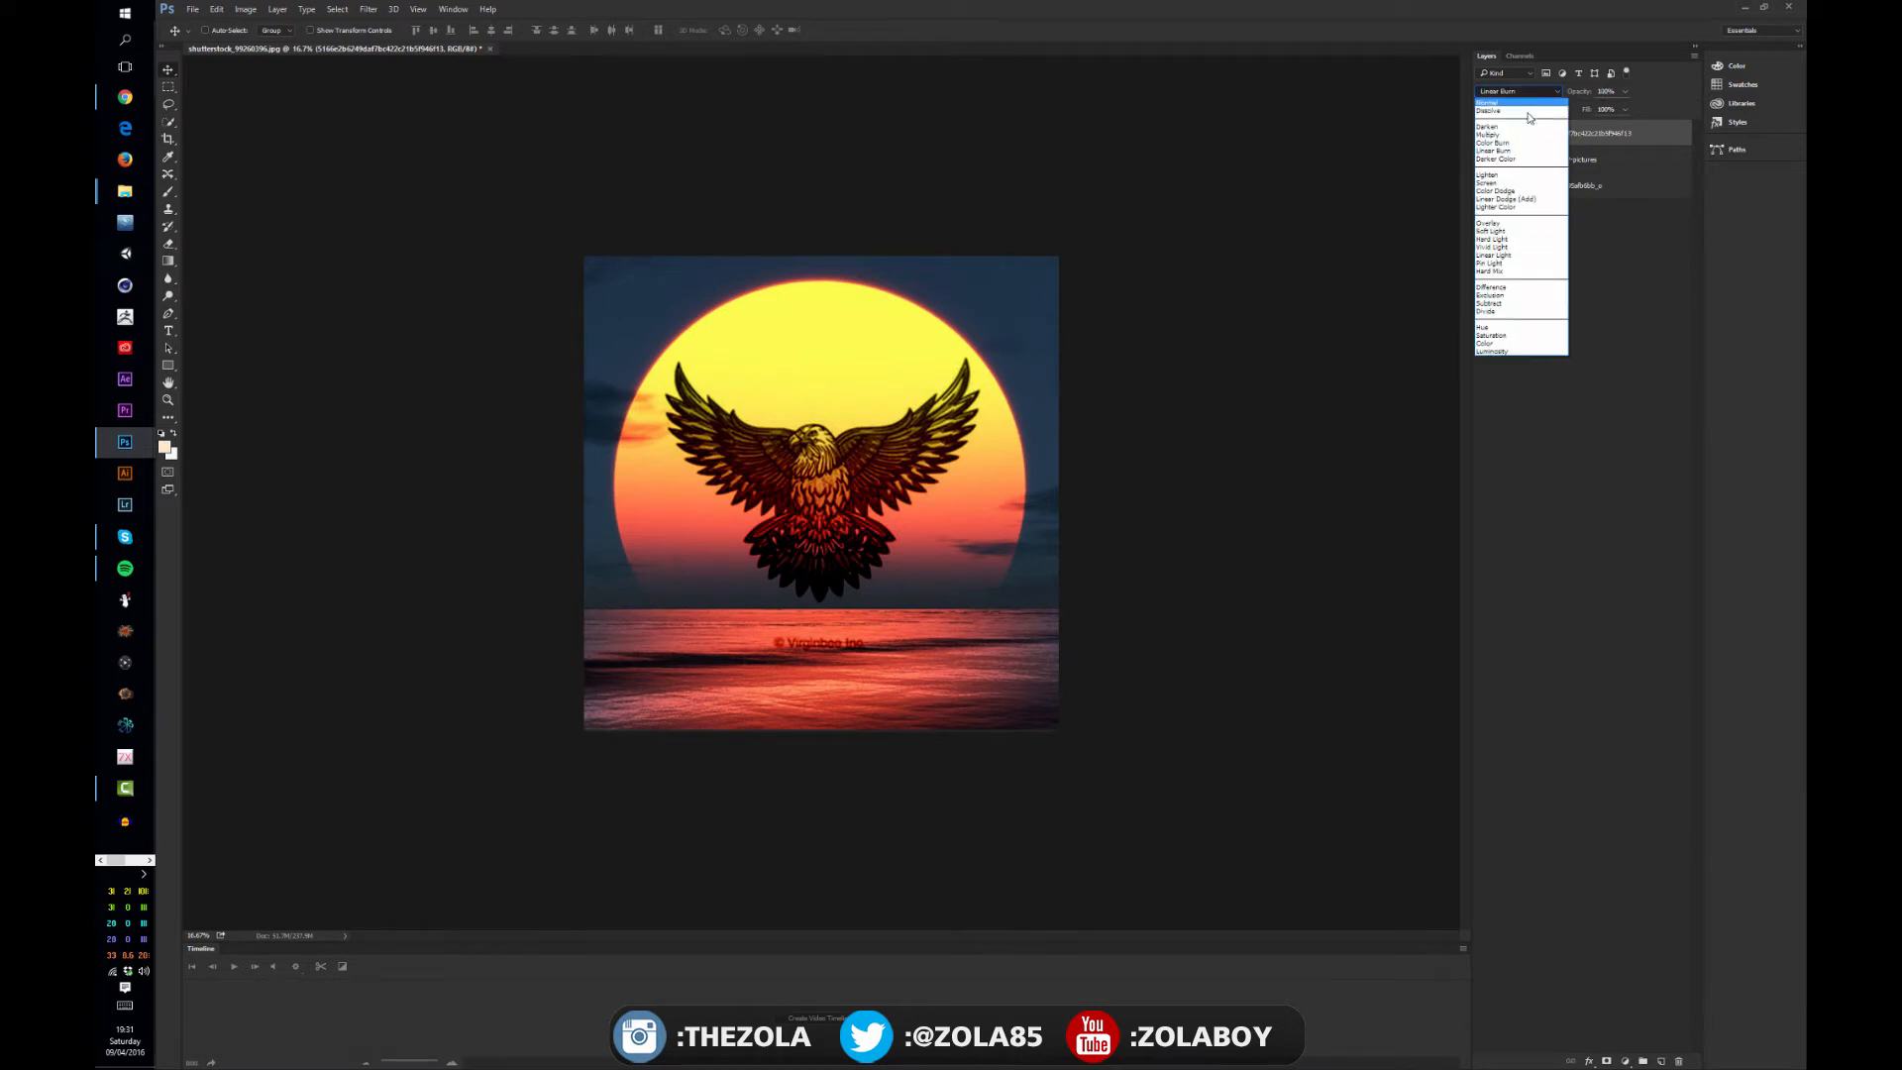
click(1530, 164)
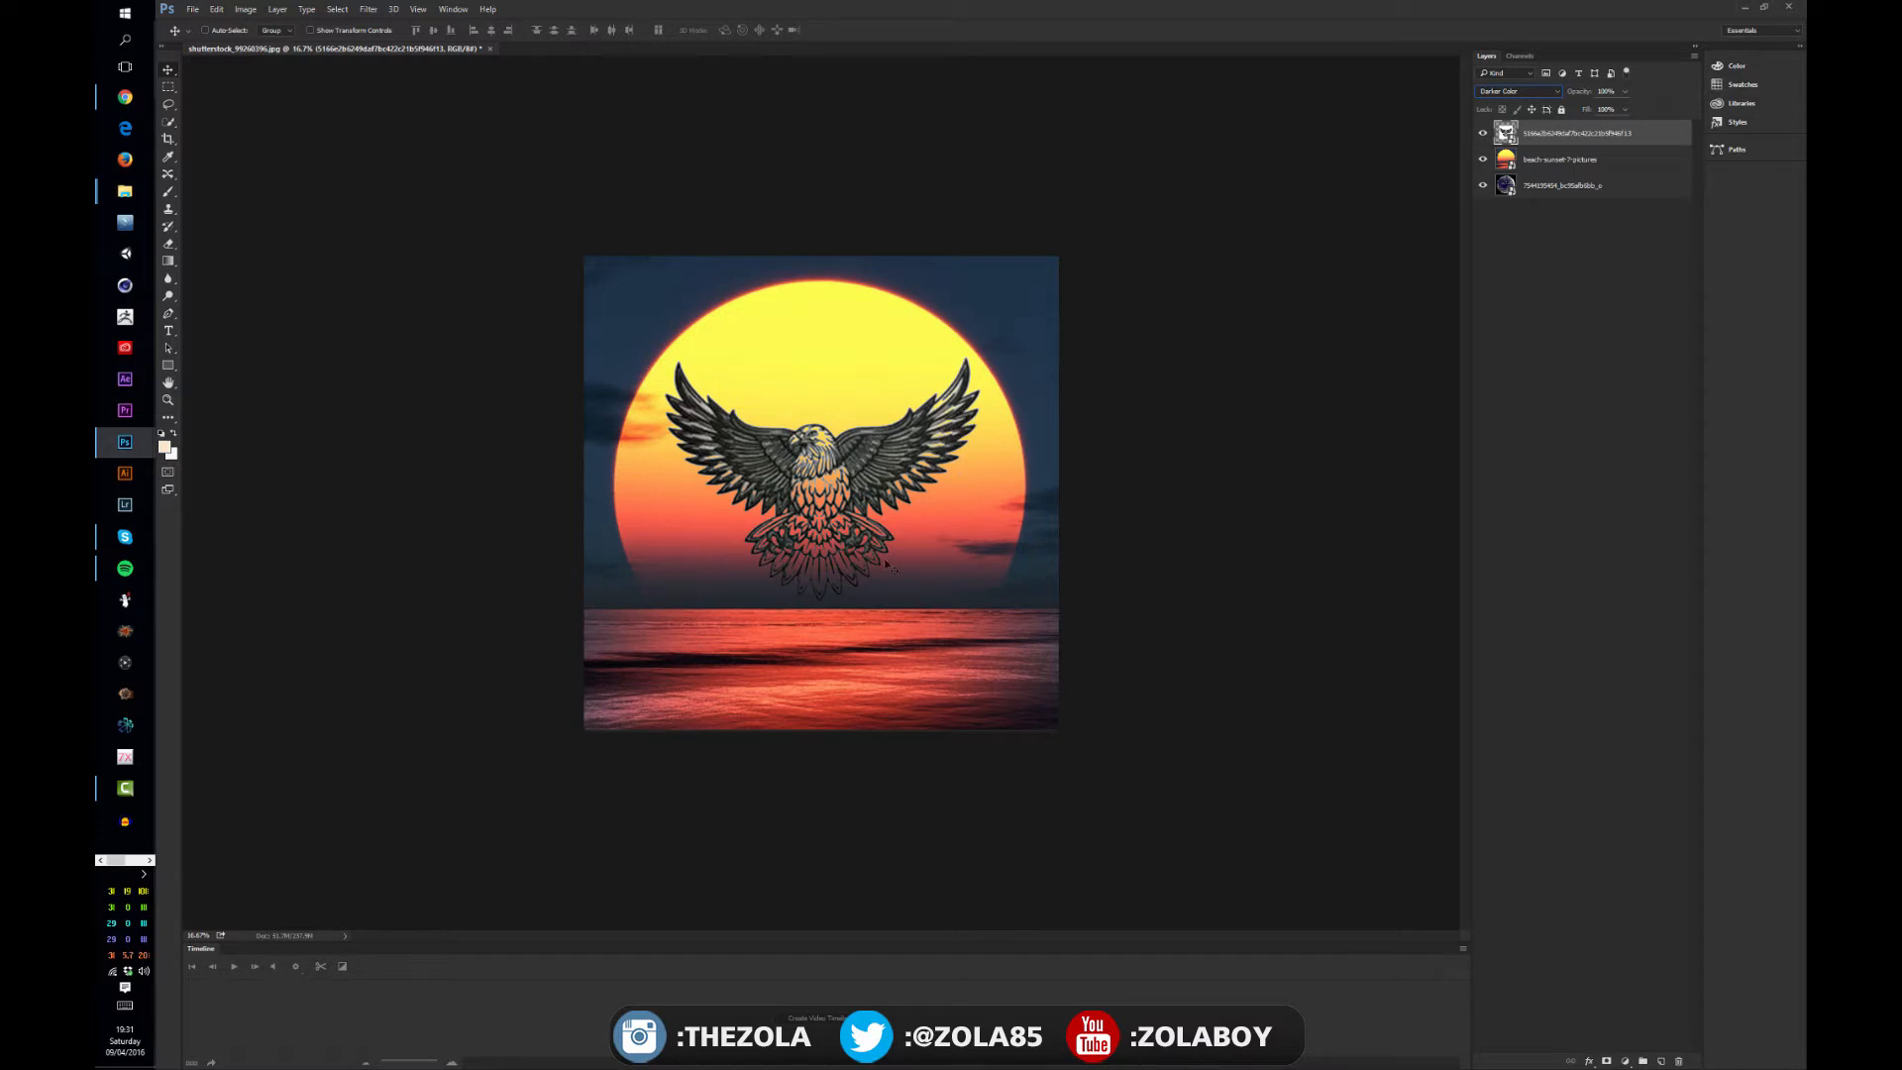
Step: Compare the Darken and Multiply blend modes on the eagle layer, leaving it on Multiply
click(1518, 91)
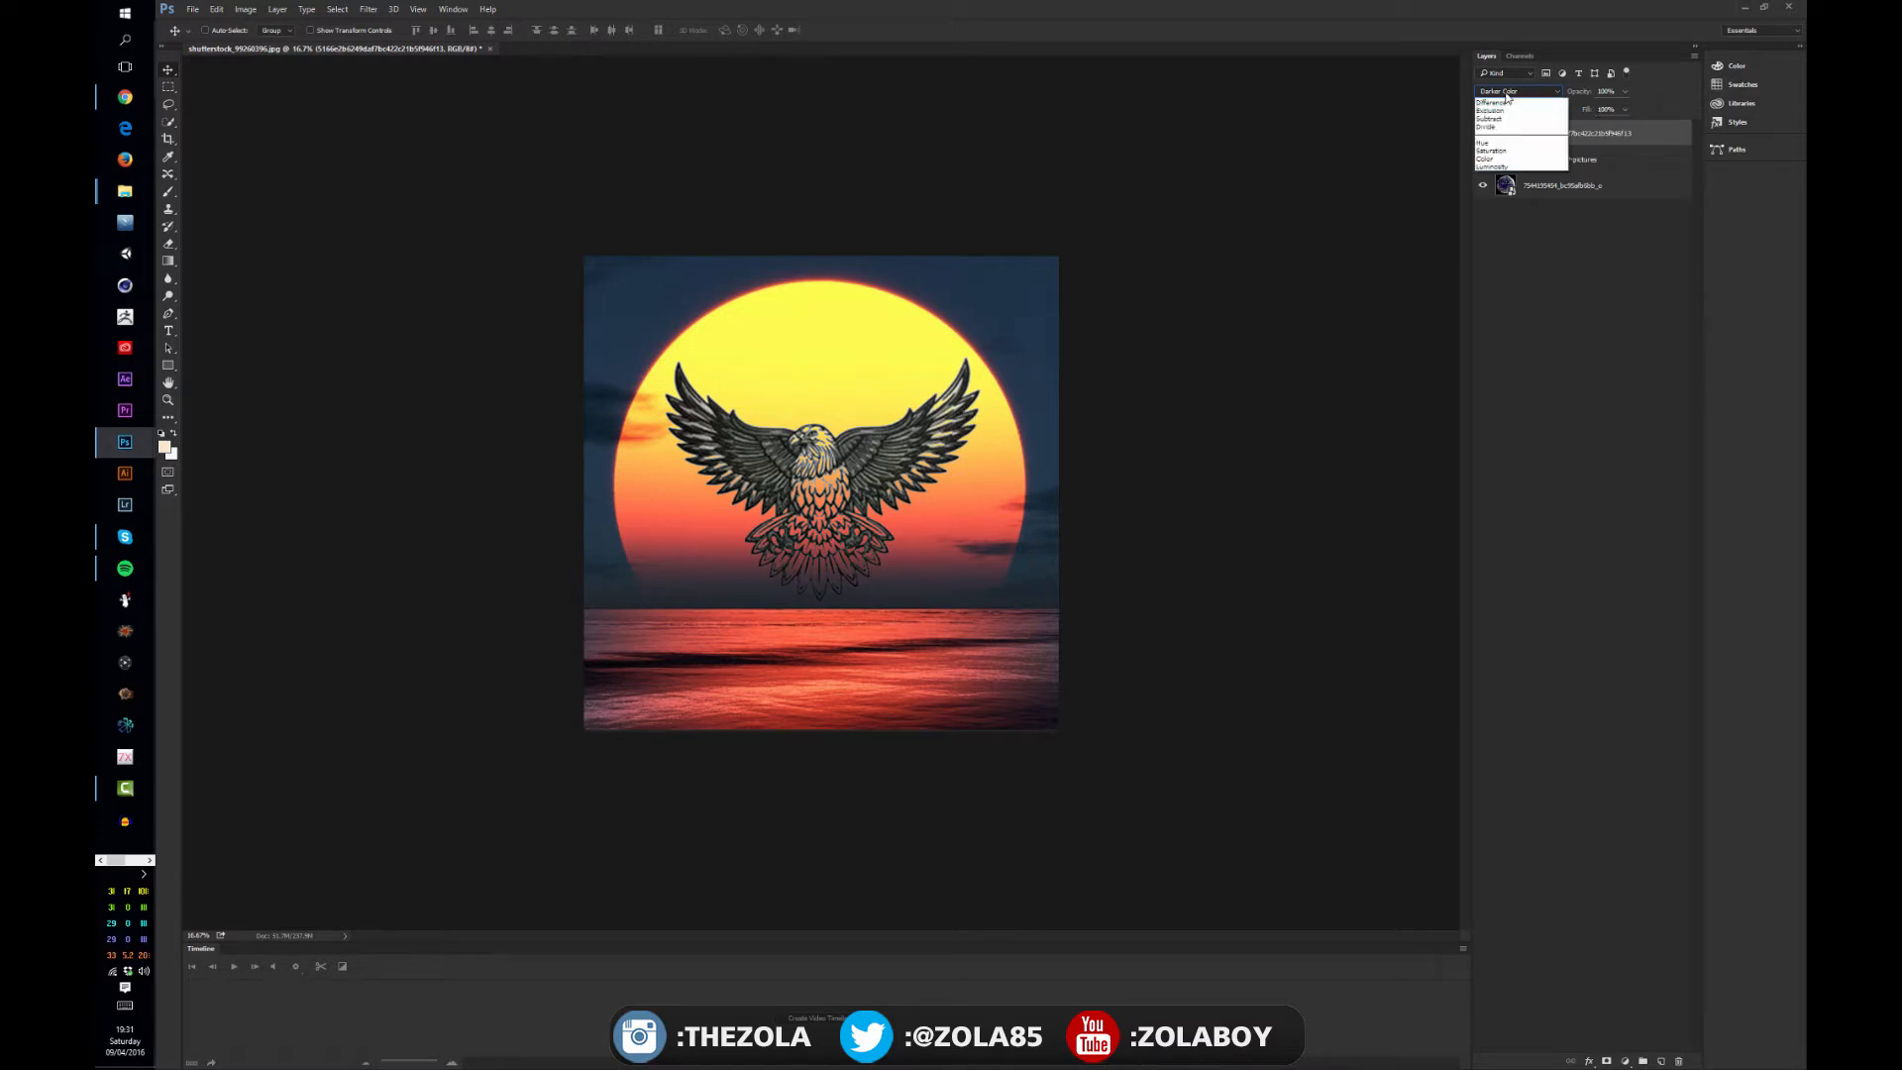
click(1511, 129)
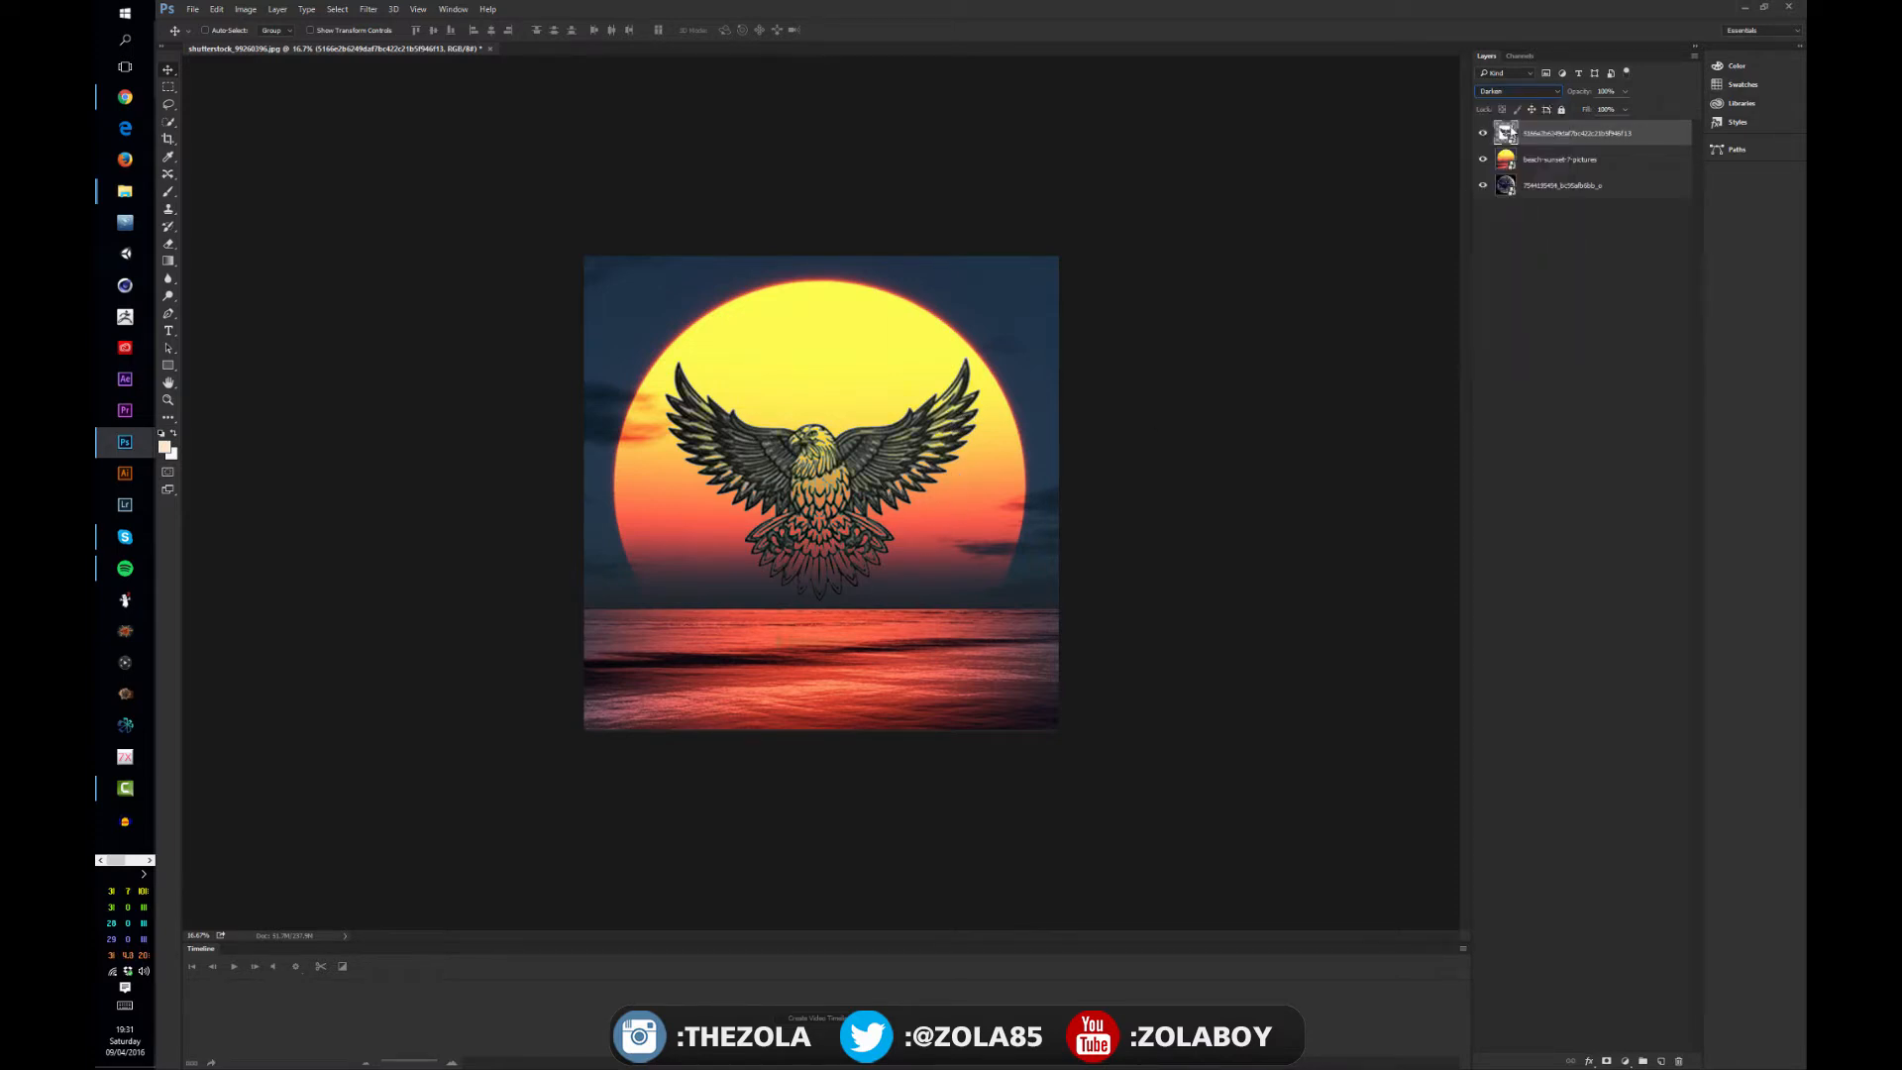
click(1517, 92)
click(1513, 137)
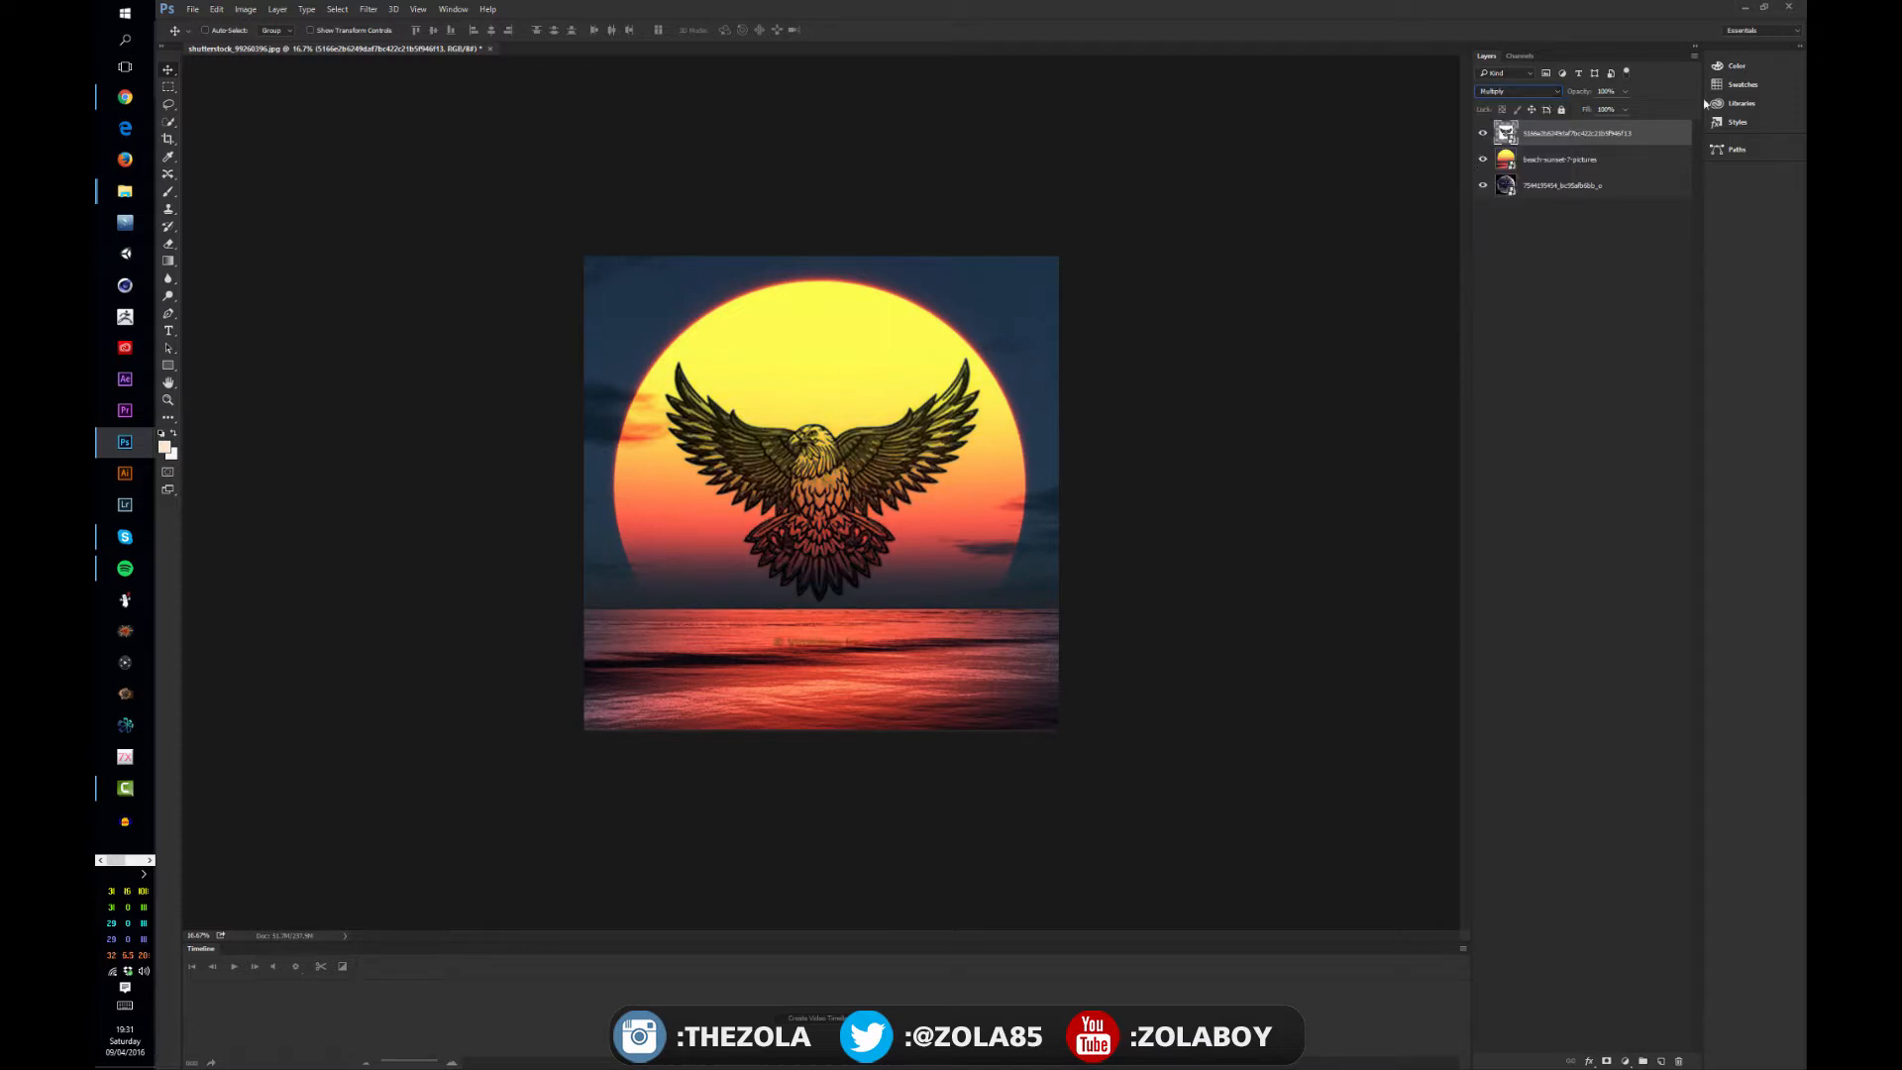
Step: Lower the opacity of the multiplied eagle layer to preview the fade, and bring it back to 100%
click(1585, 161)
click(1586, 138)
click(1626, 91)
mouse_move(1626, 109)
mouse_down()
mouse_move(1576, 111)
mouse_move(1629, 108)
mouse_up()
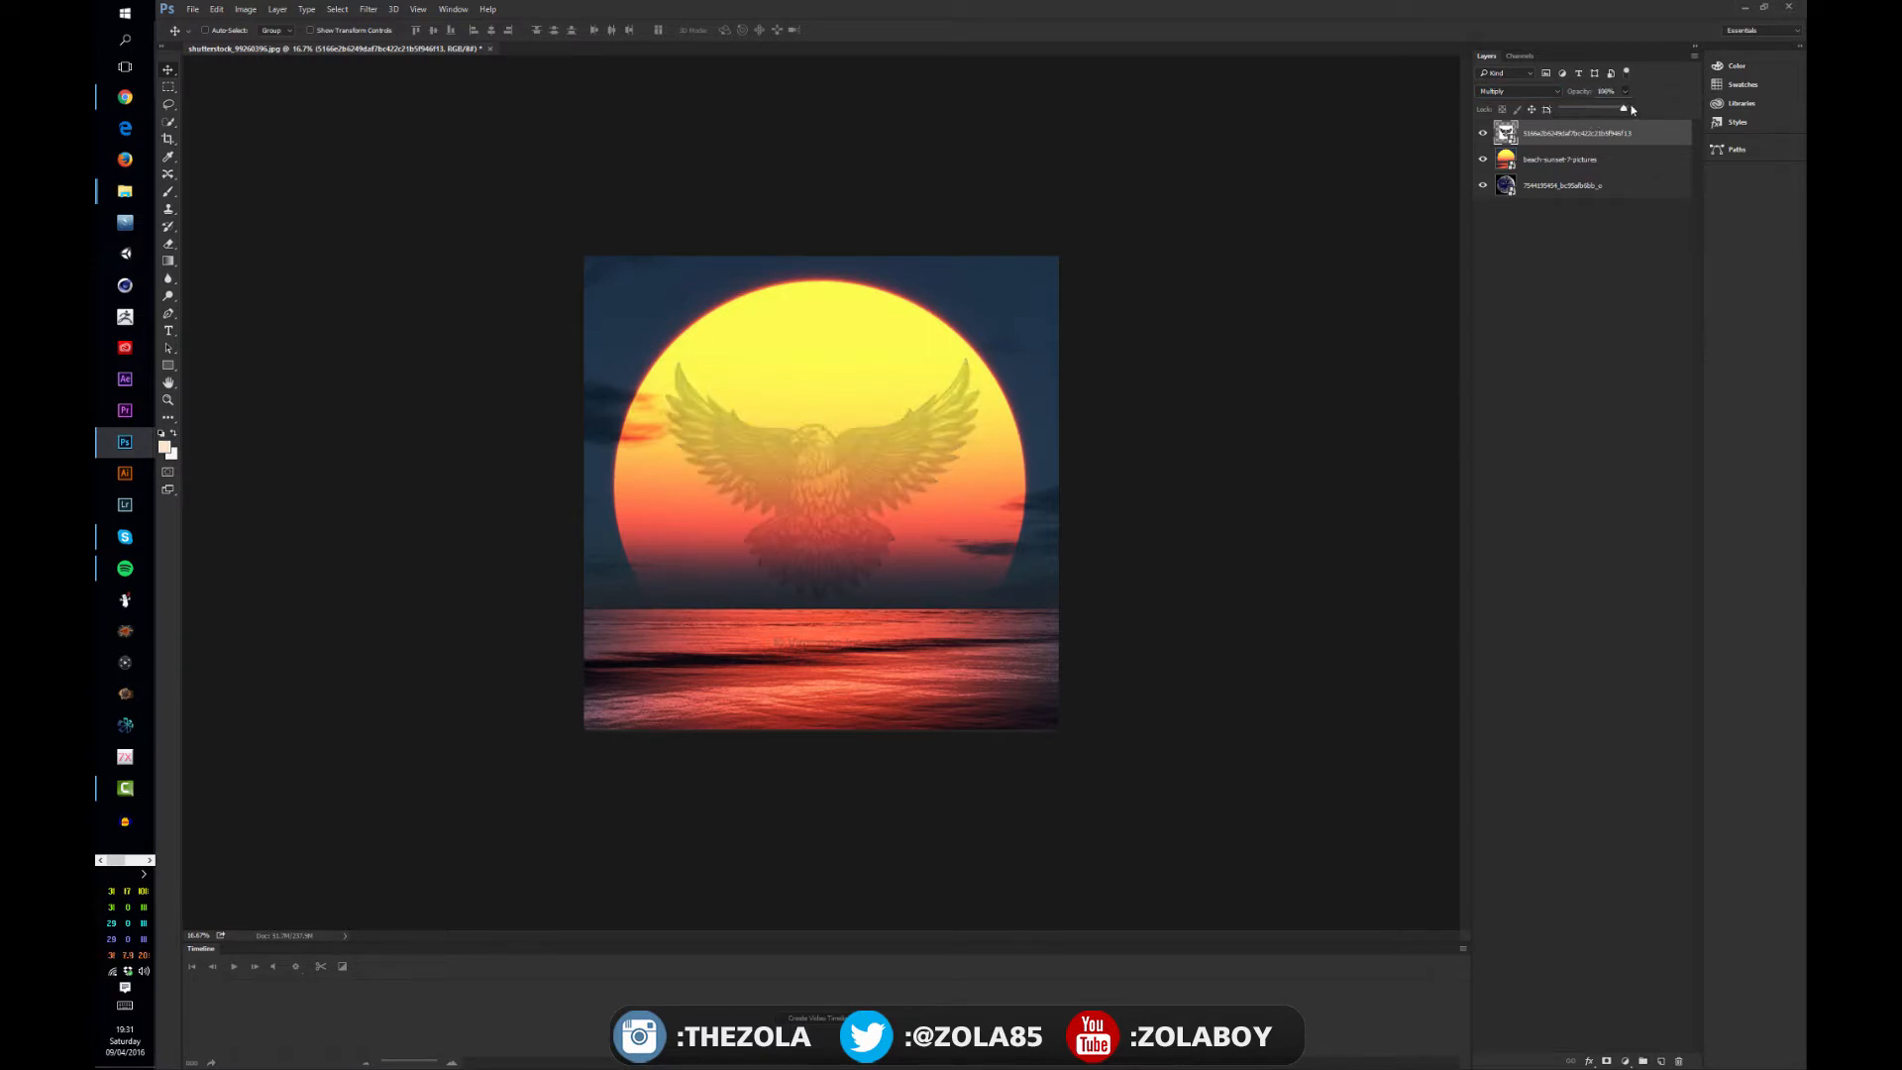
Step: Set the eagle layer's blend mode back to Normal, vary its opacity and return it to 100%
click(1516, 91)
click(1513, 105)
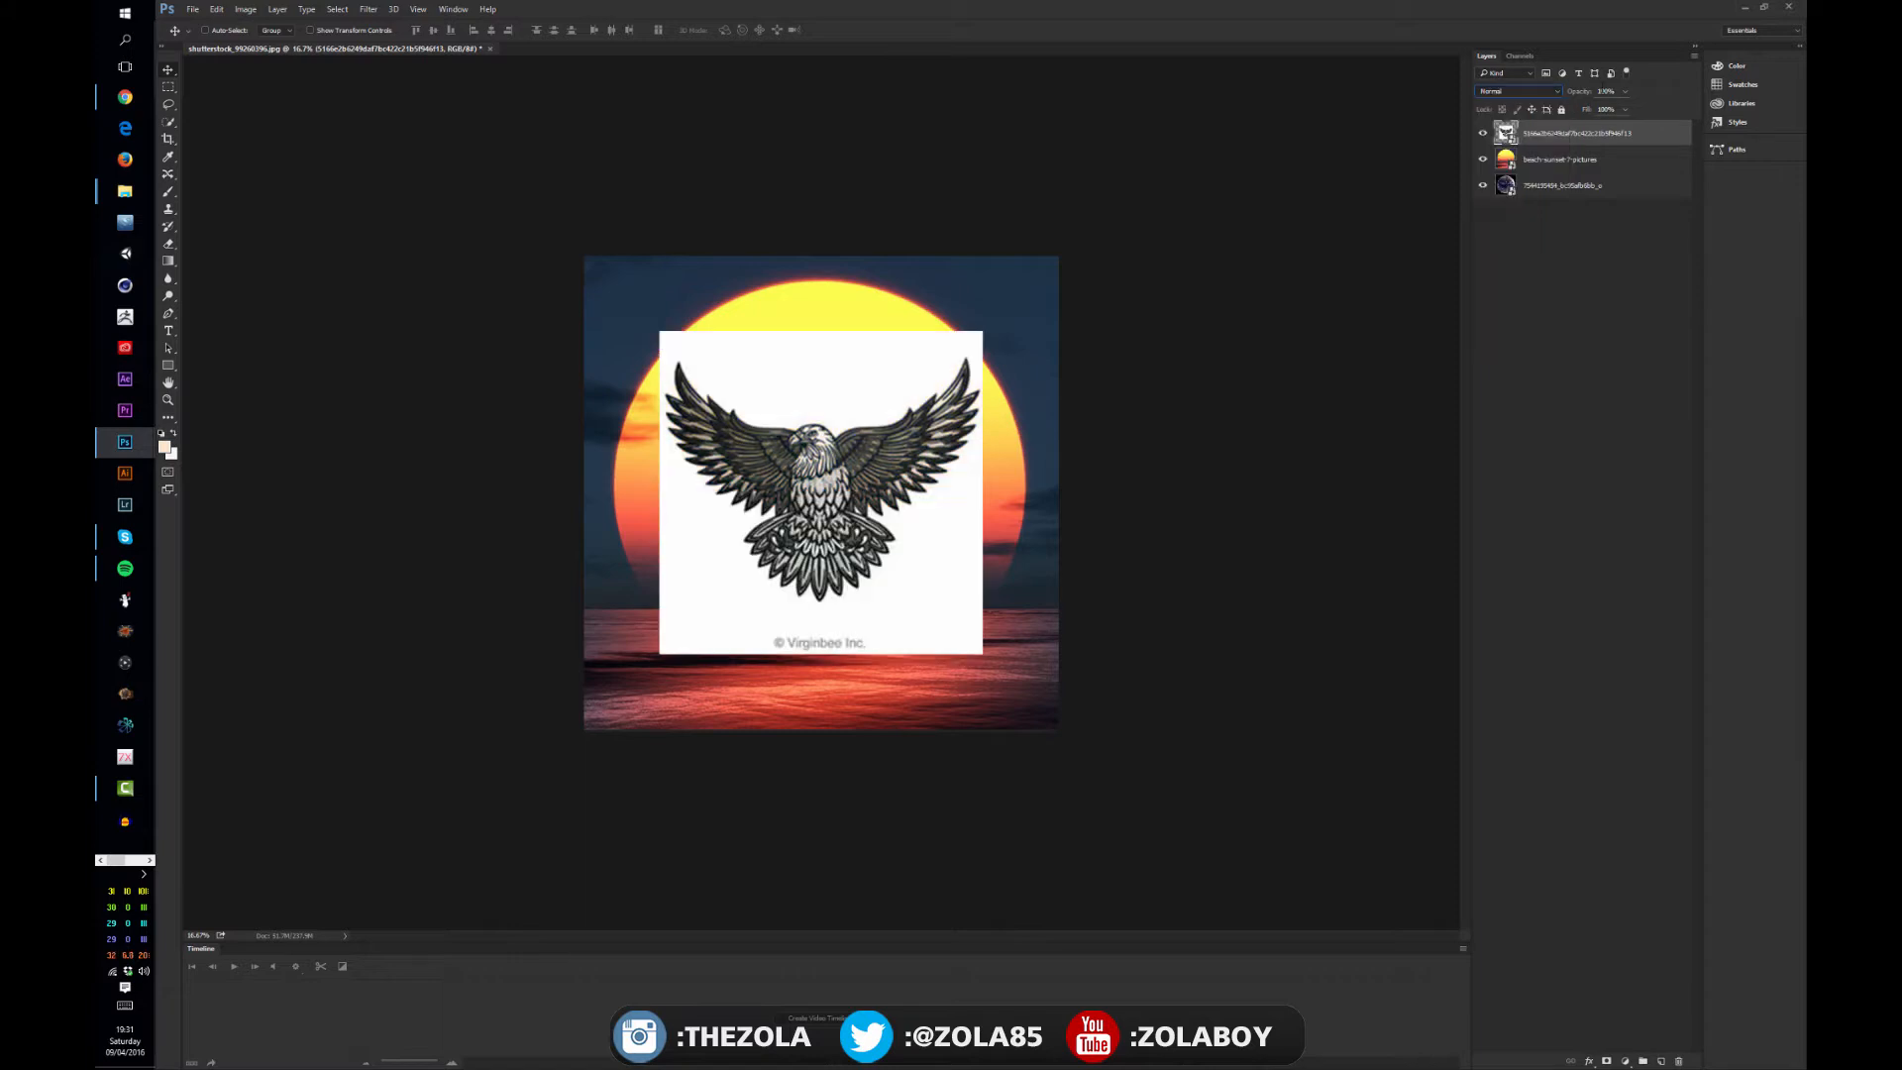
click(1626, 91)
mouse_move(1625, 109)
mouse_down()
mouse_move(1587, 111)
mouse_move(1631, 109)
mouse_up()
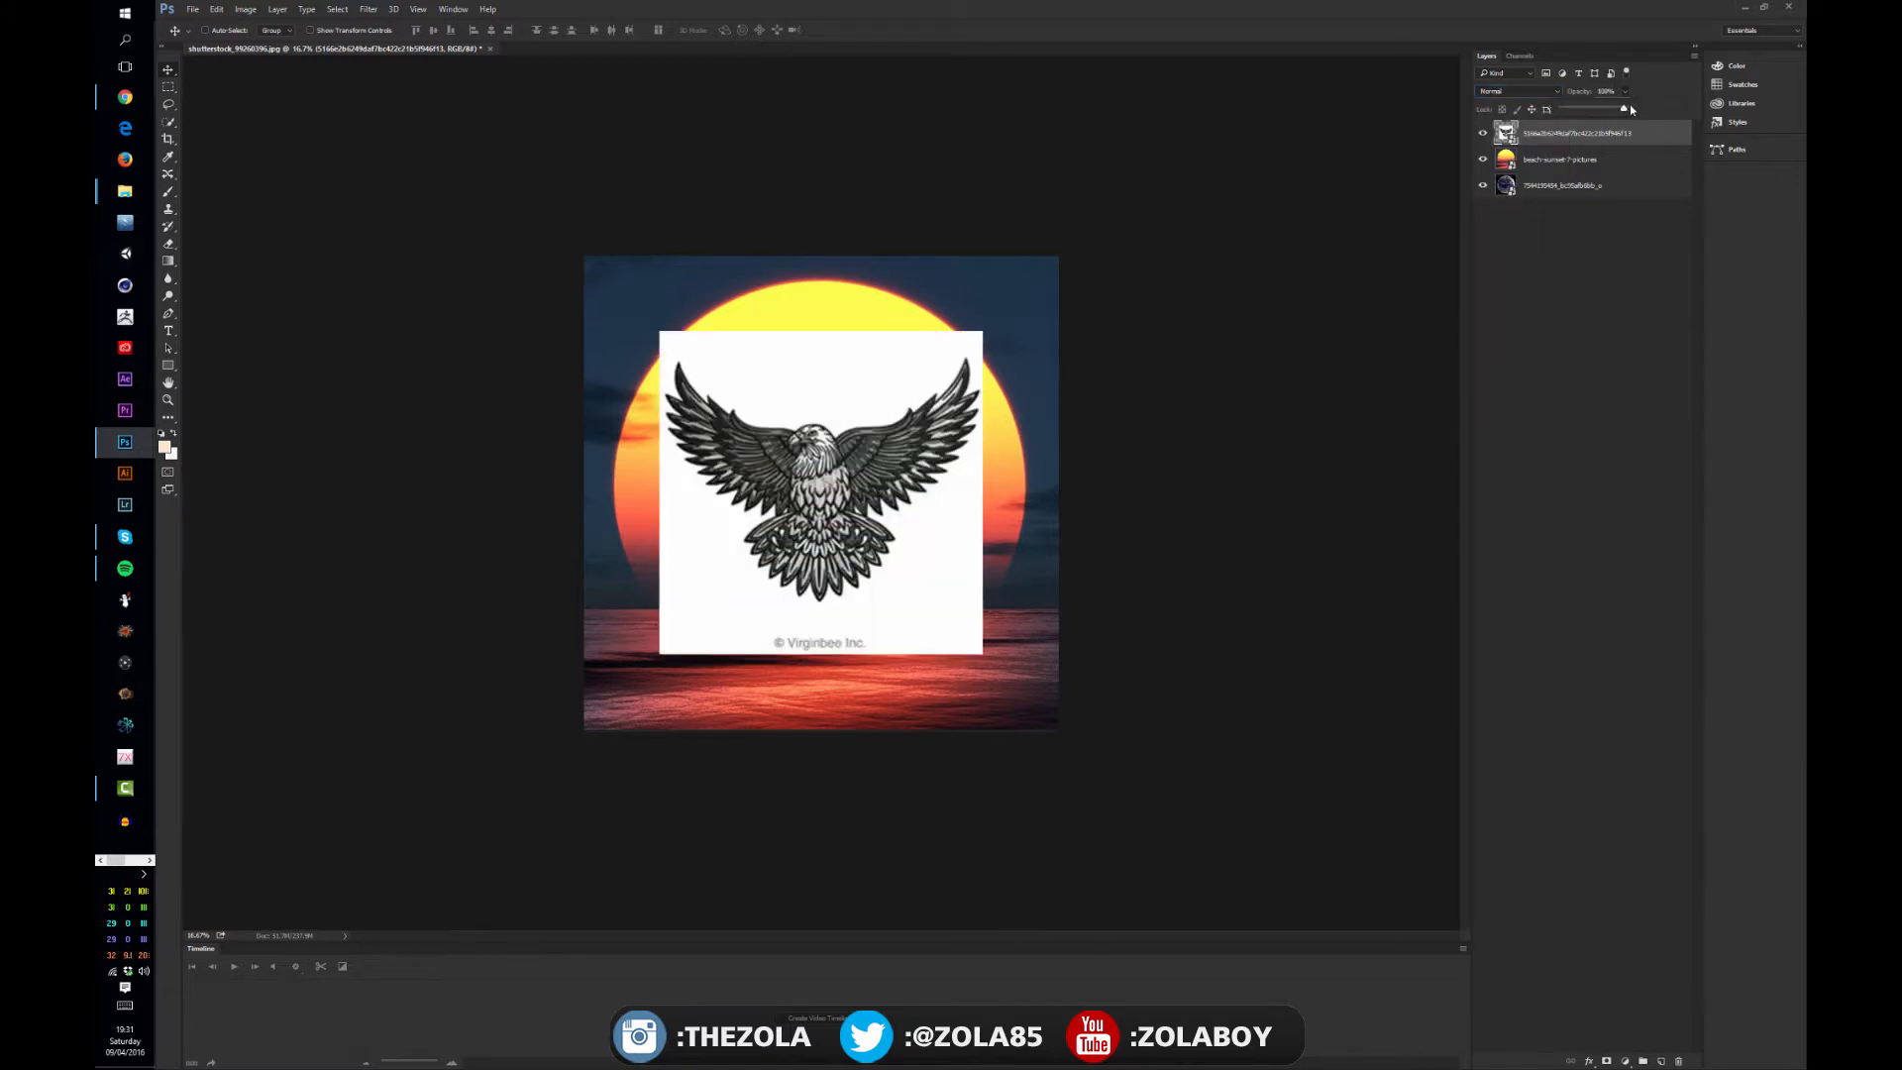
Step: Hide the eagle layer and switch the beach sunset layer's blend mode through Screen and Color Dodge to Linear Dodge (Add)
click(1473, 146)
click(1484, 133)
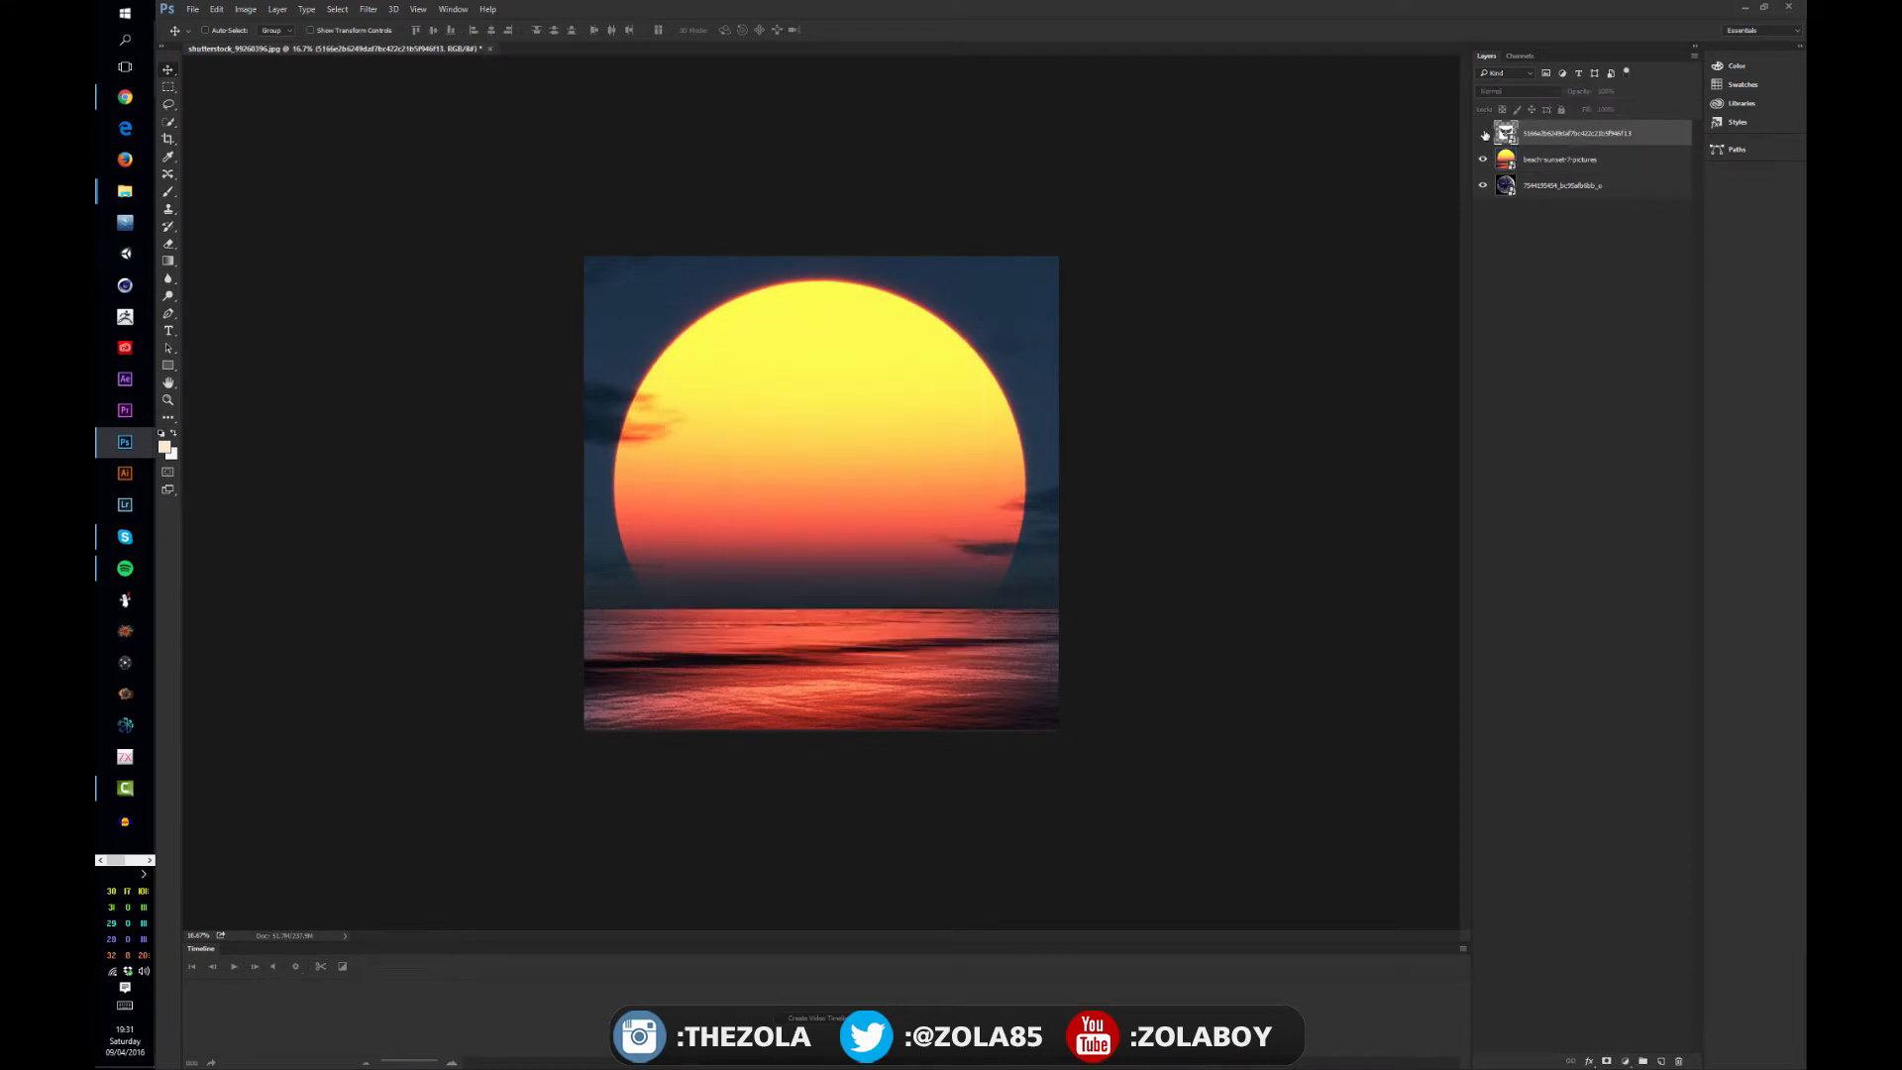
click(1554, 161)
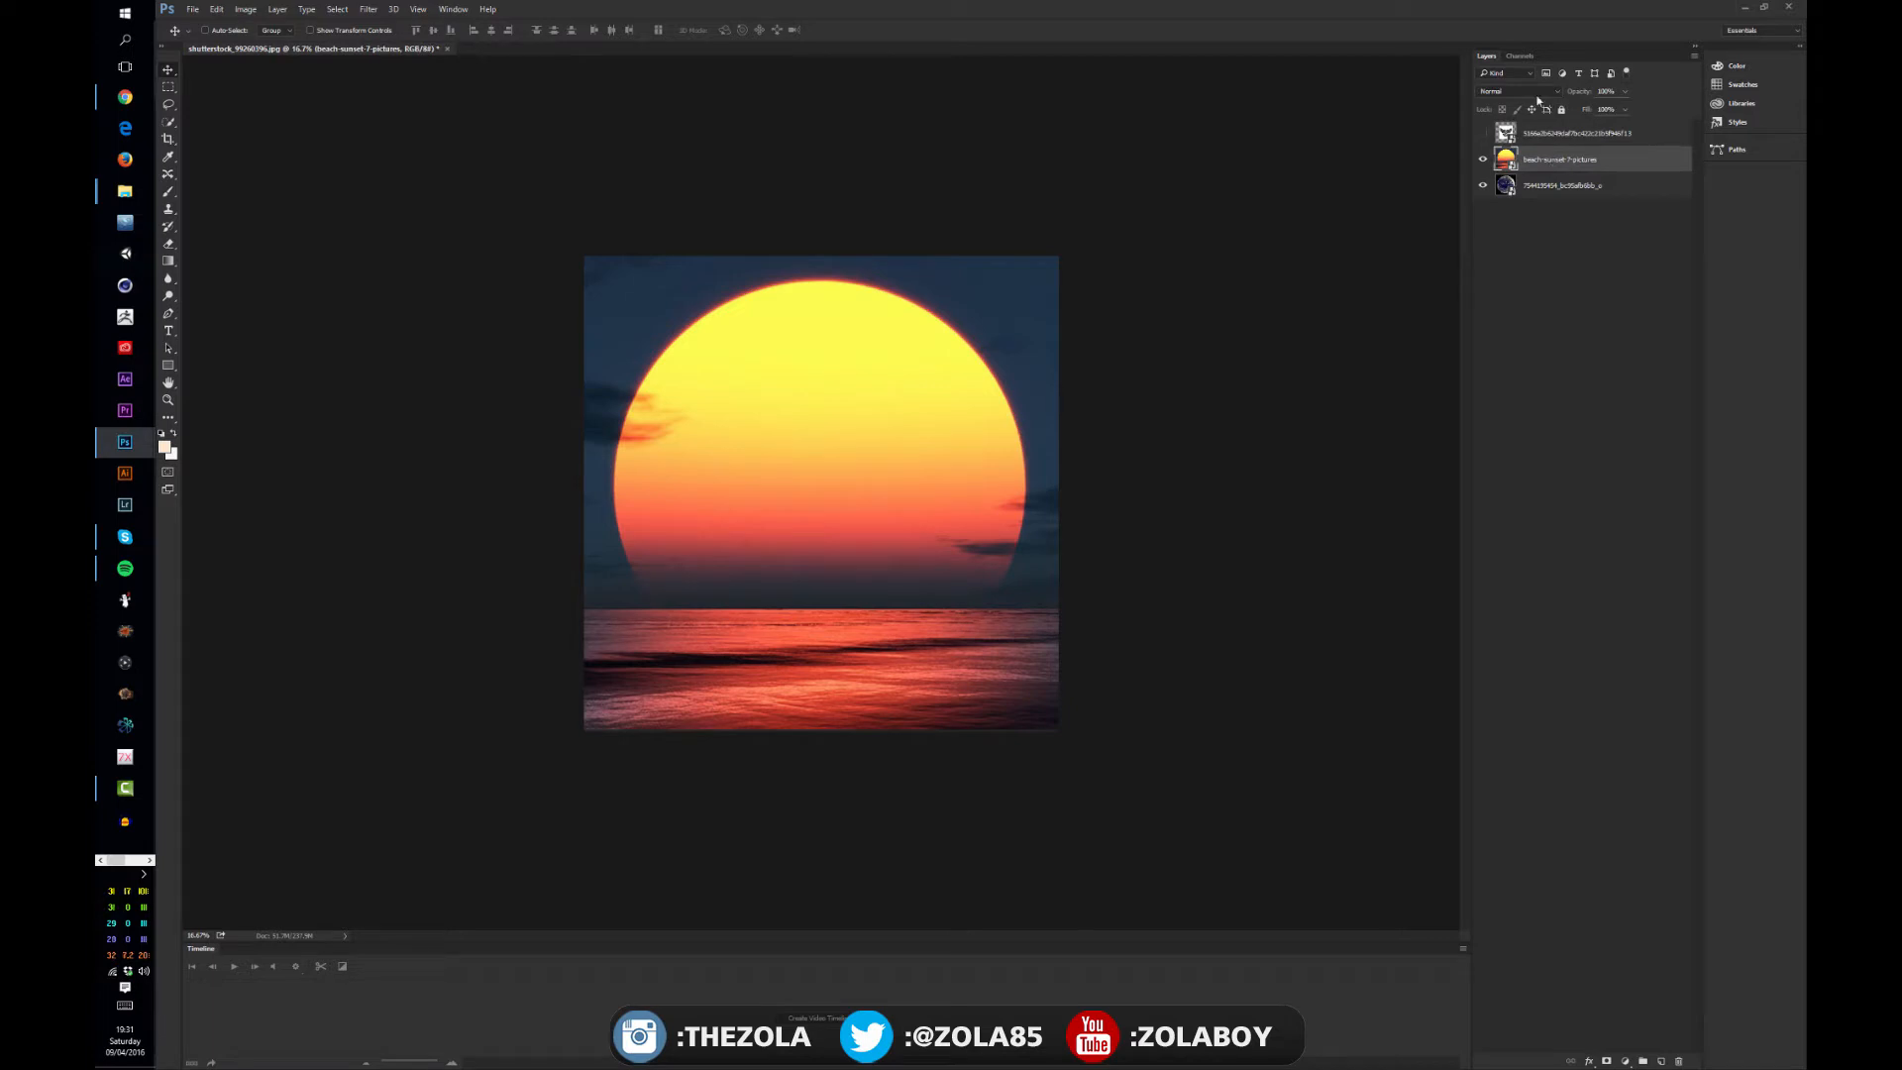
click(1536, 96)
click(1504, 181)
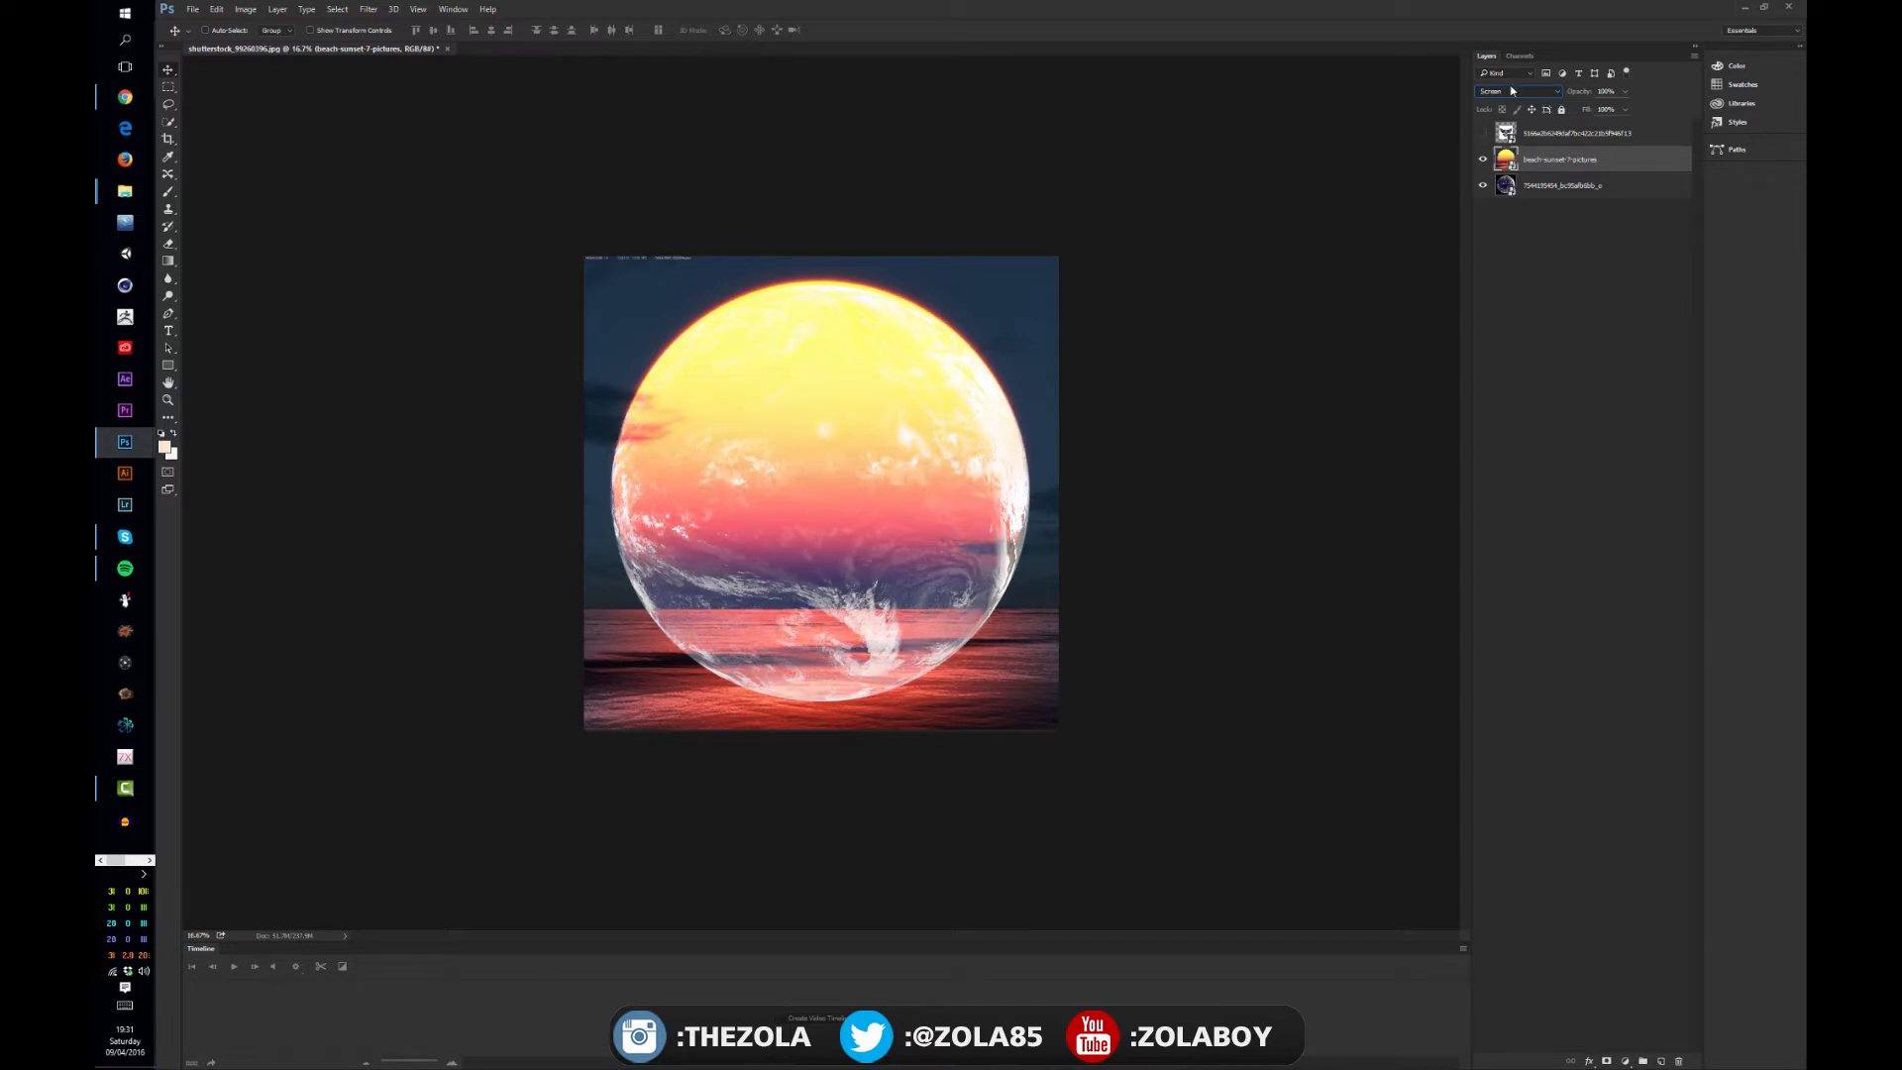
scroll(1513, 90, down, 1)
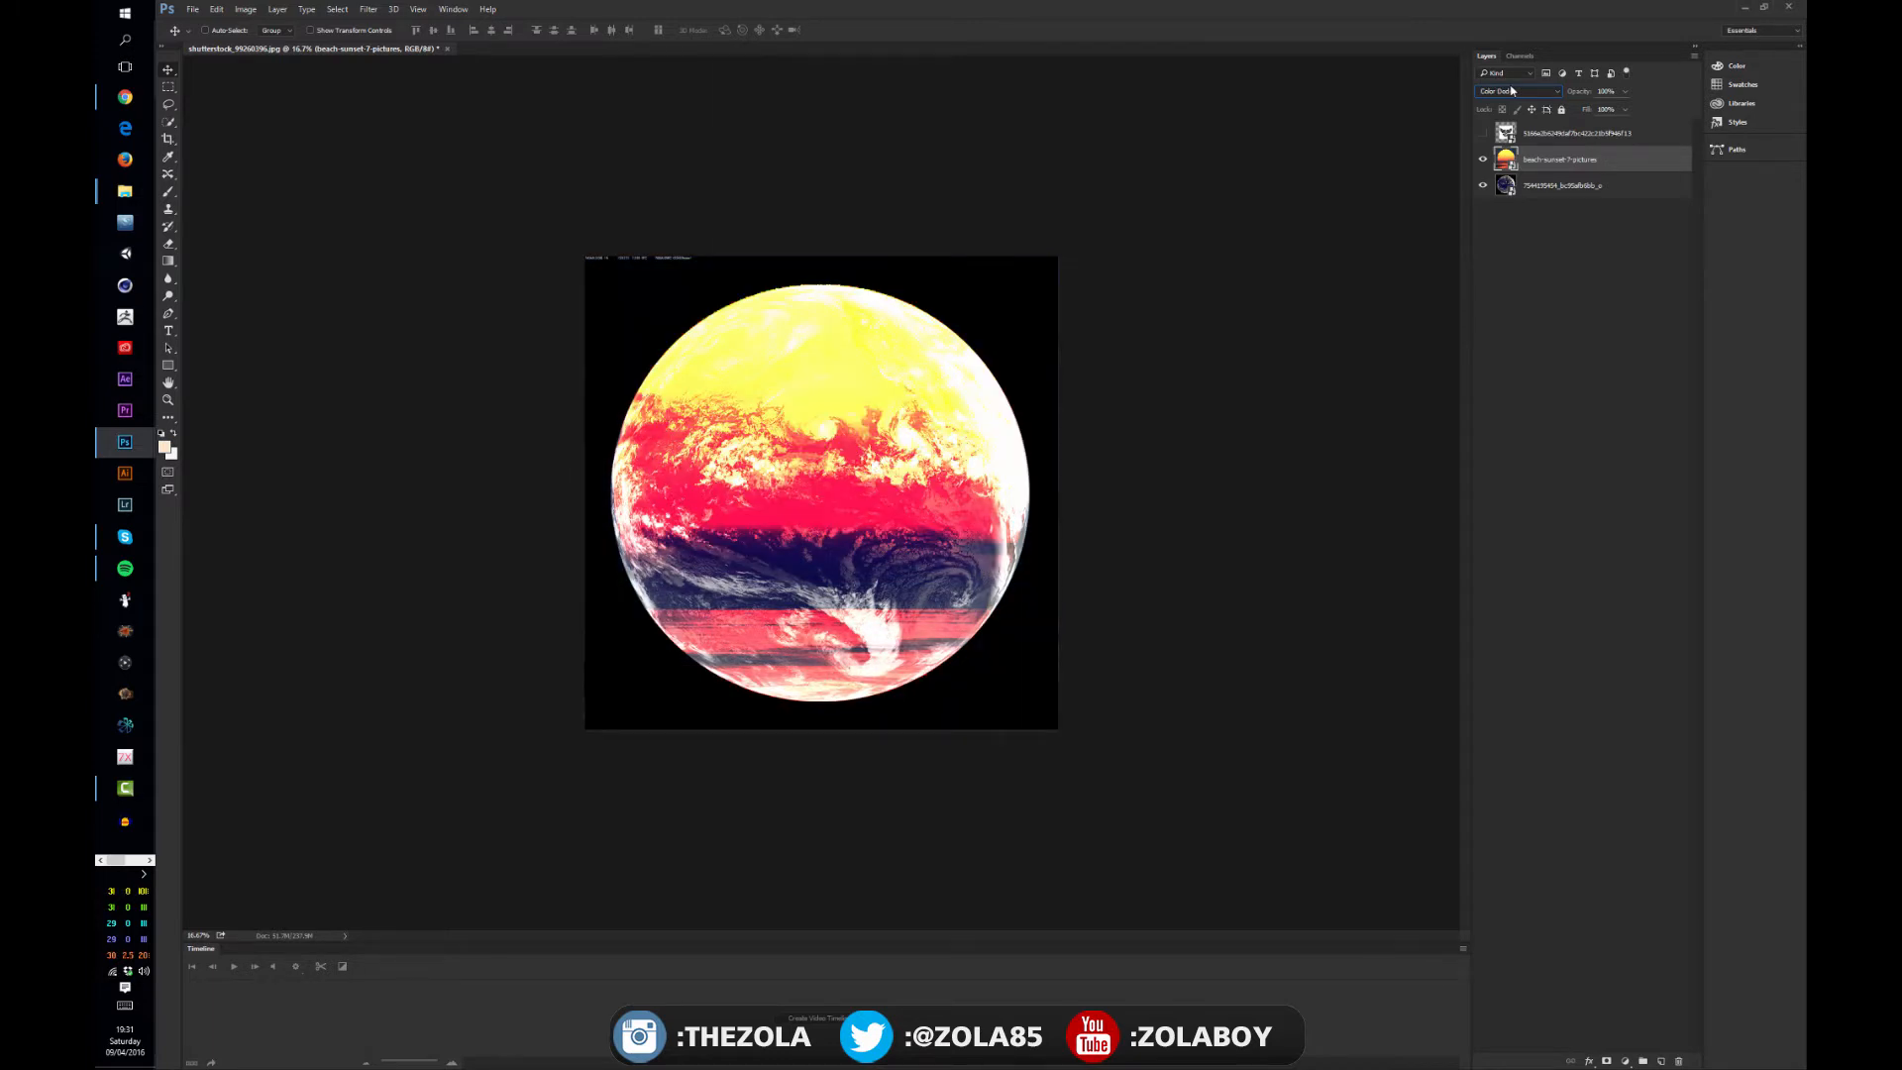
scroll(1513, 90, down, 1)
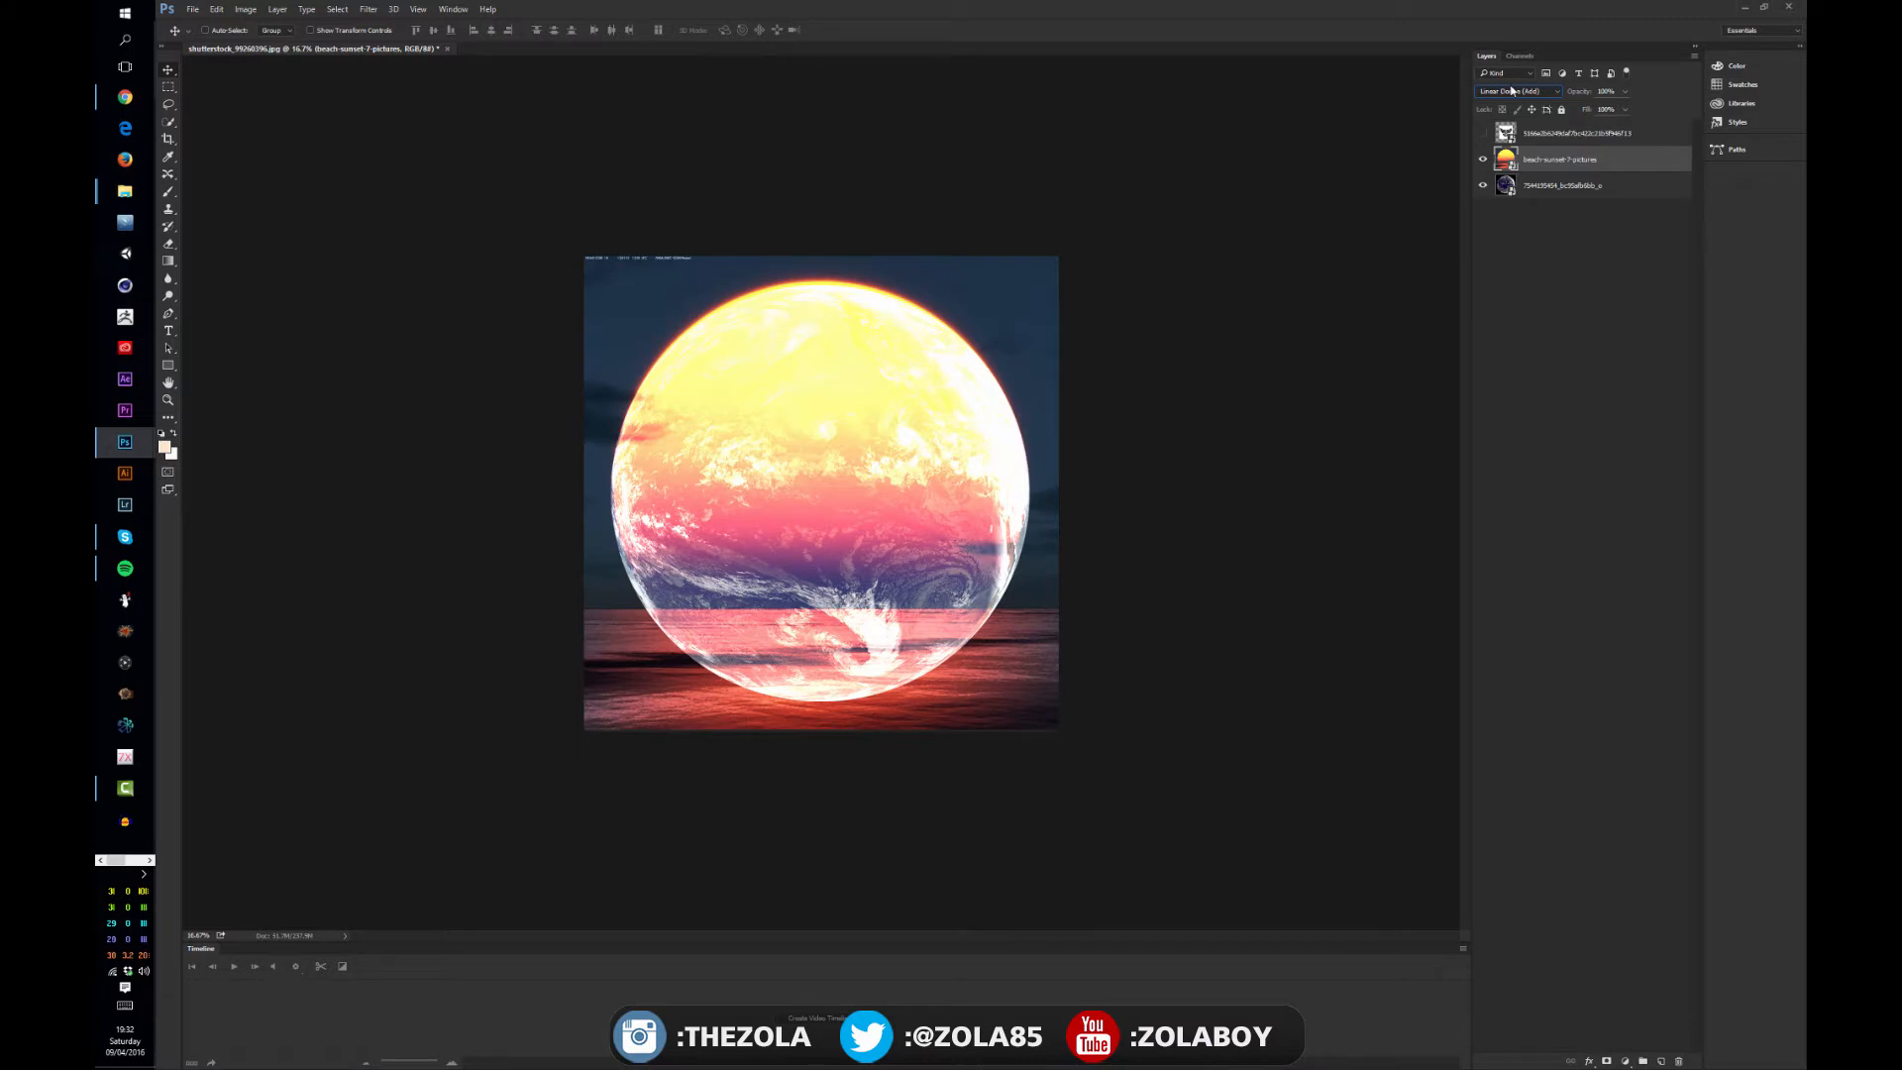
Step: Preview the Lighter Color blend mode on the beach sunset layer, and set the layer to Screen
scroll(1513, 90, down, 1)
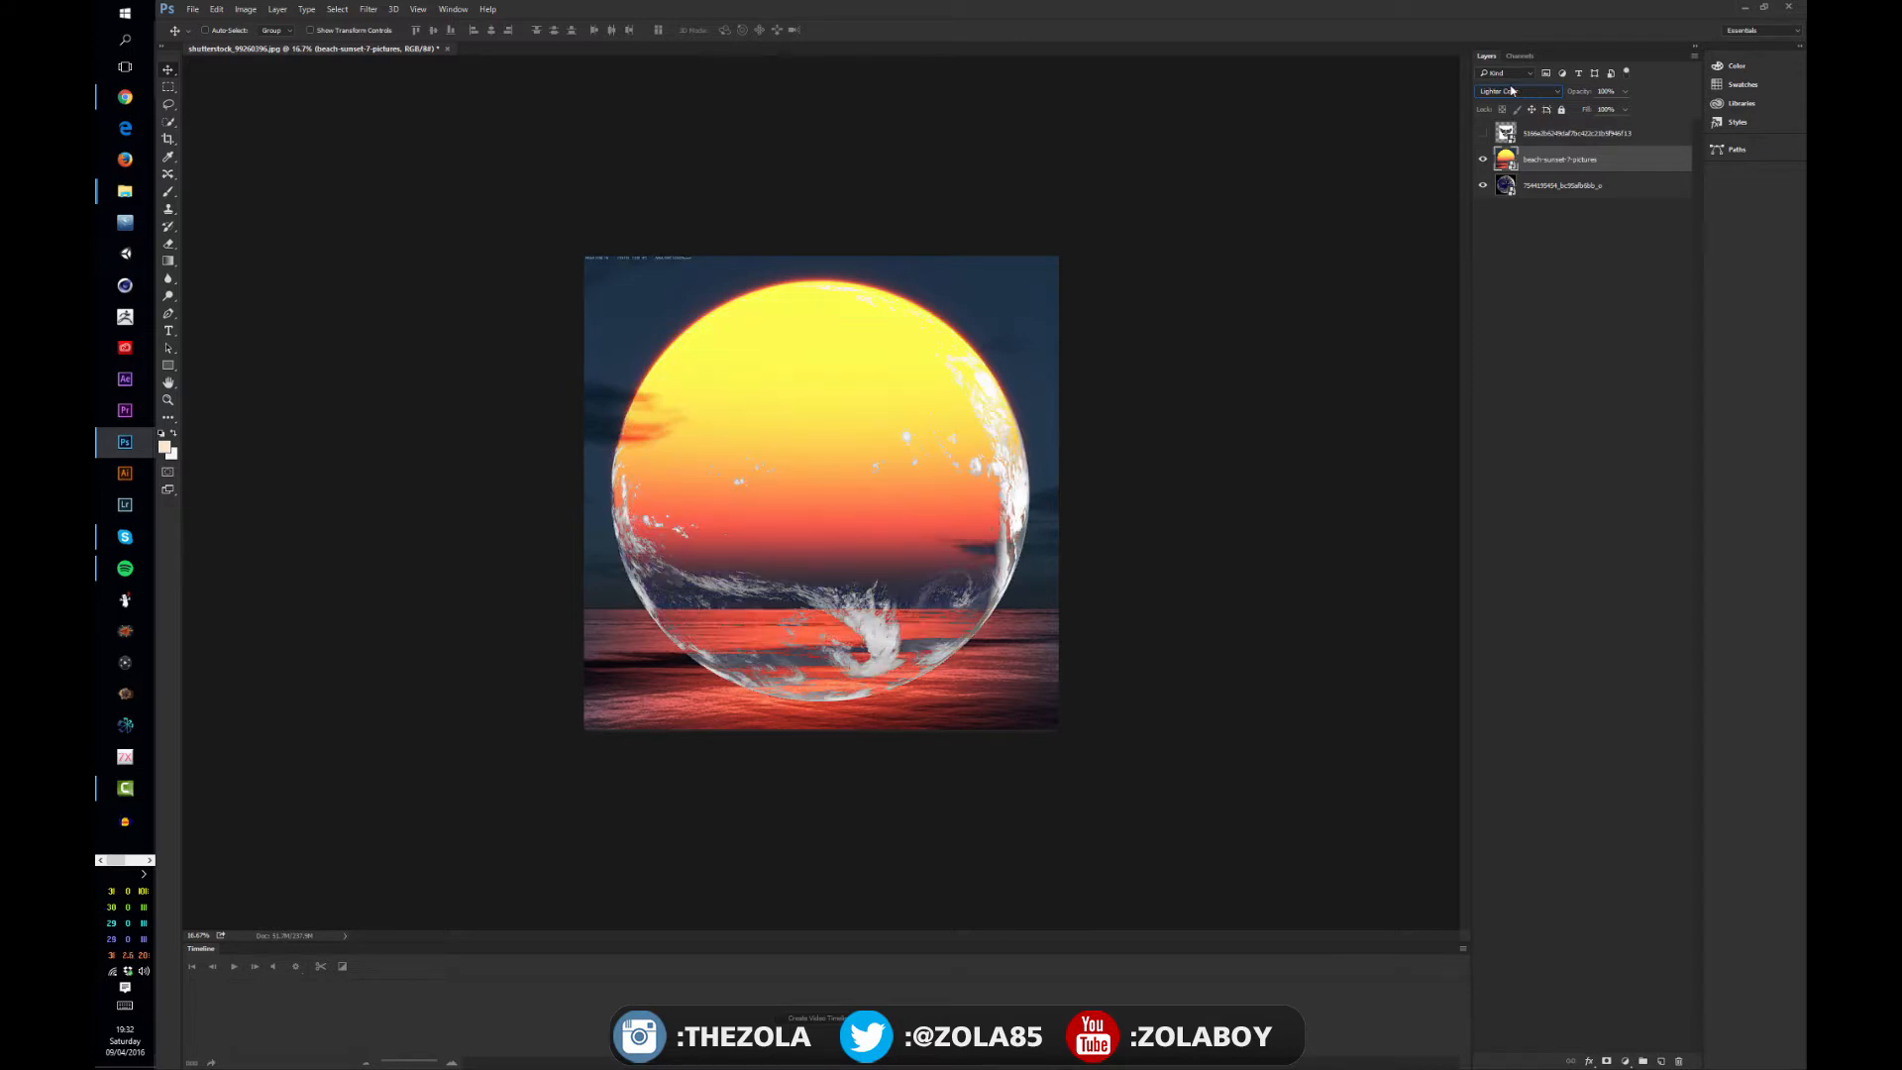
scroll(1512, 90, up, 1)
click(1513, 90)
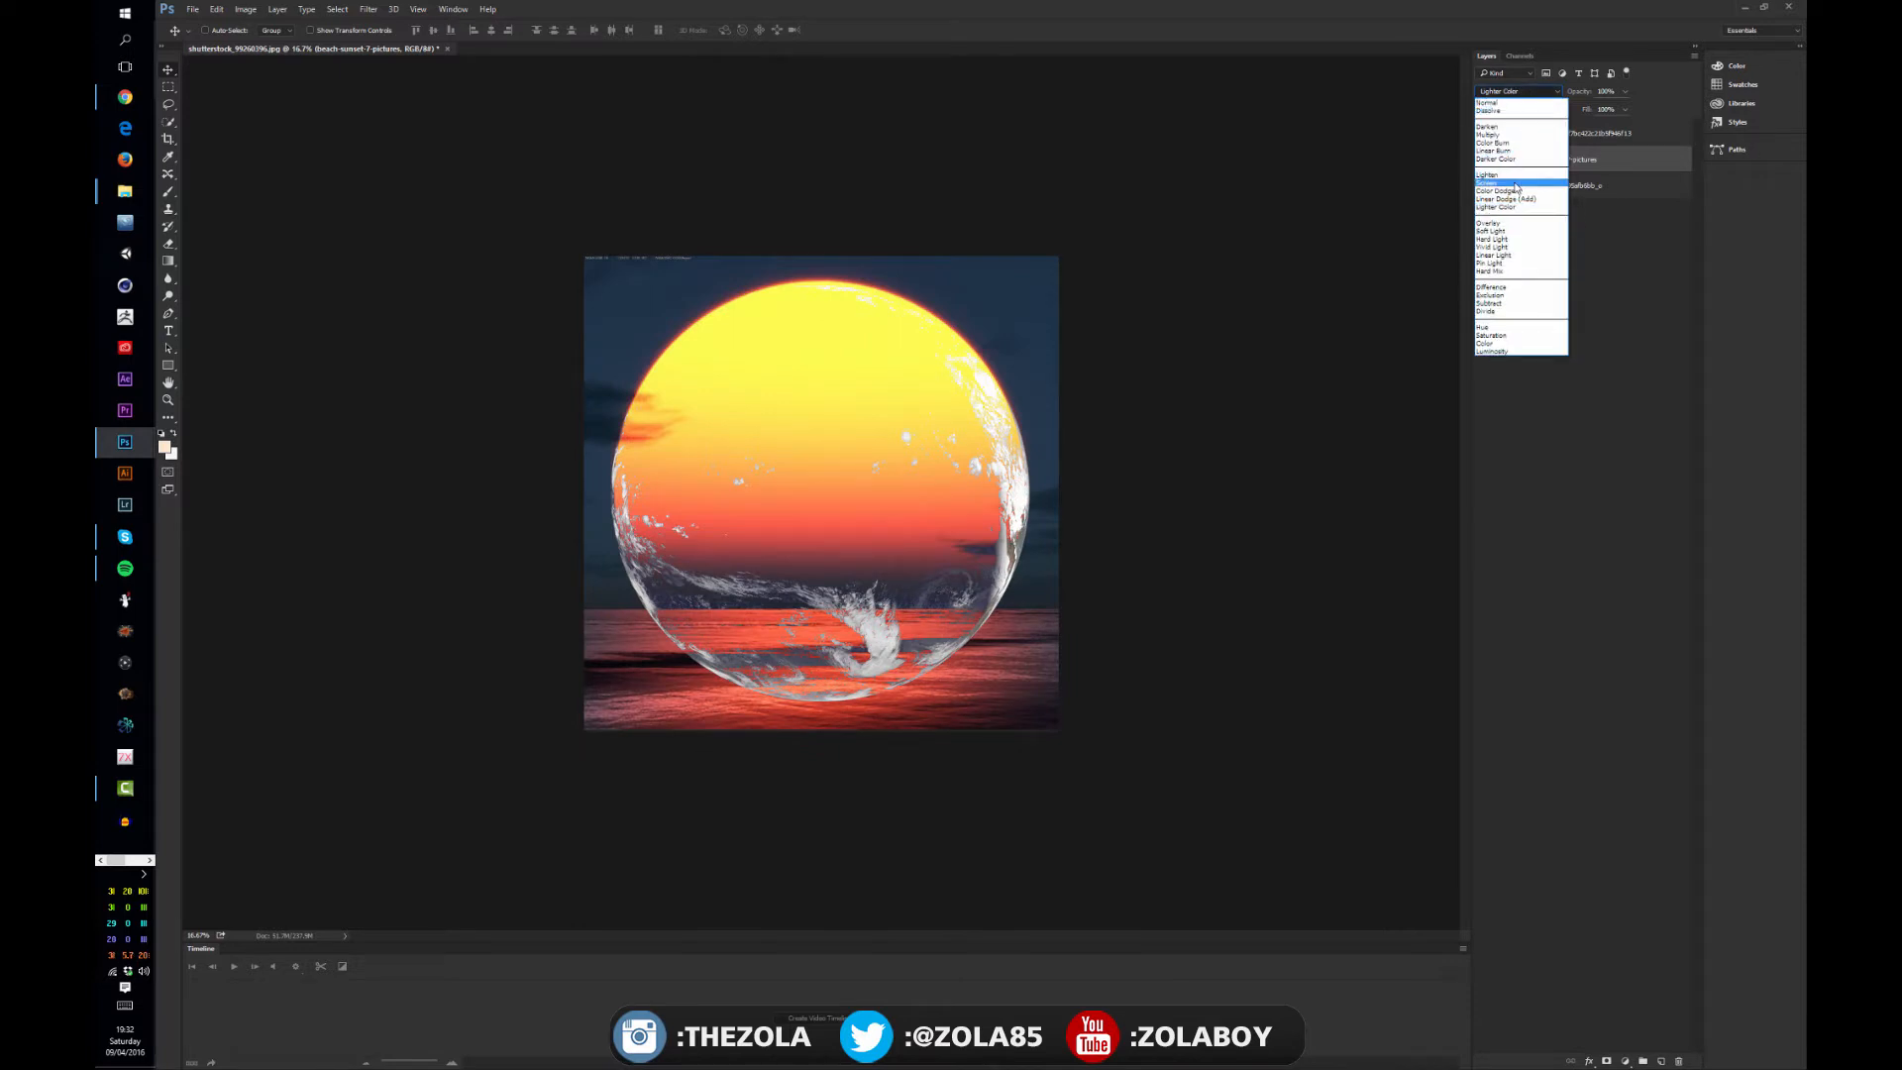
click(1515, 184)
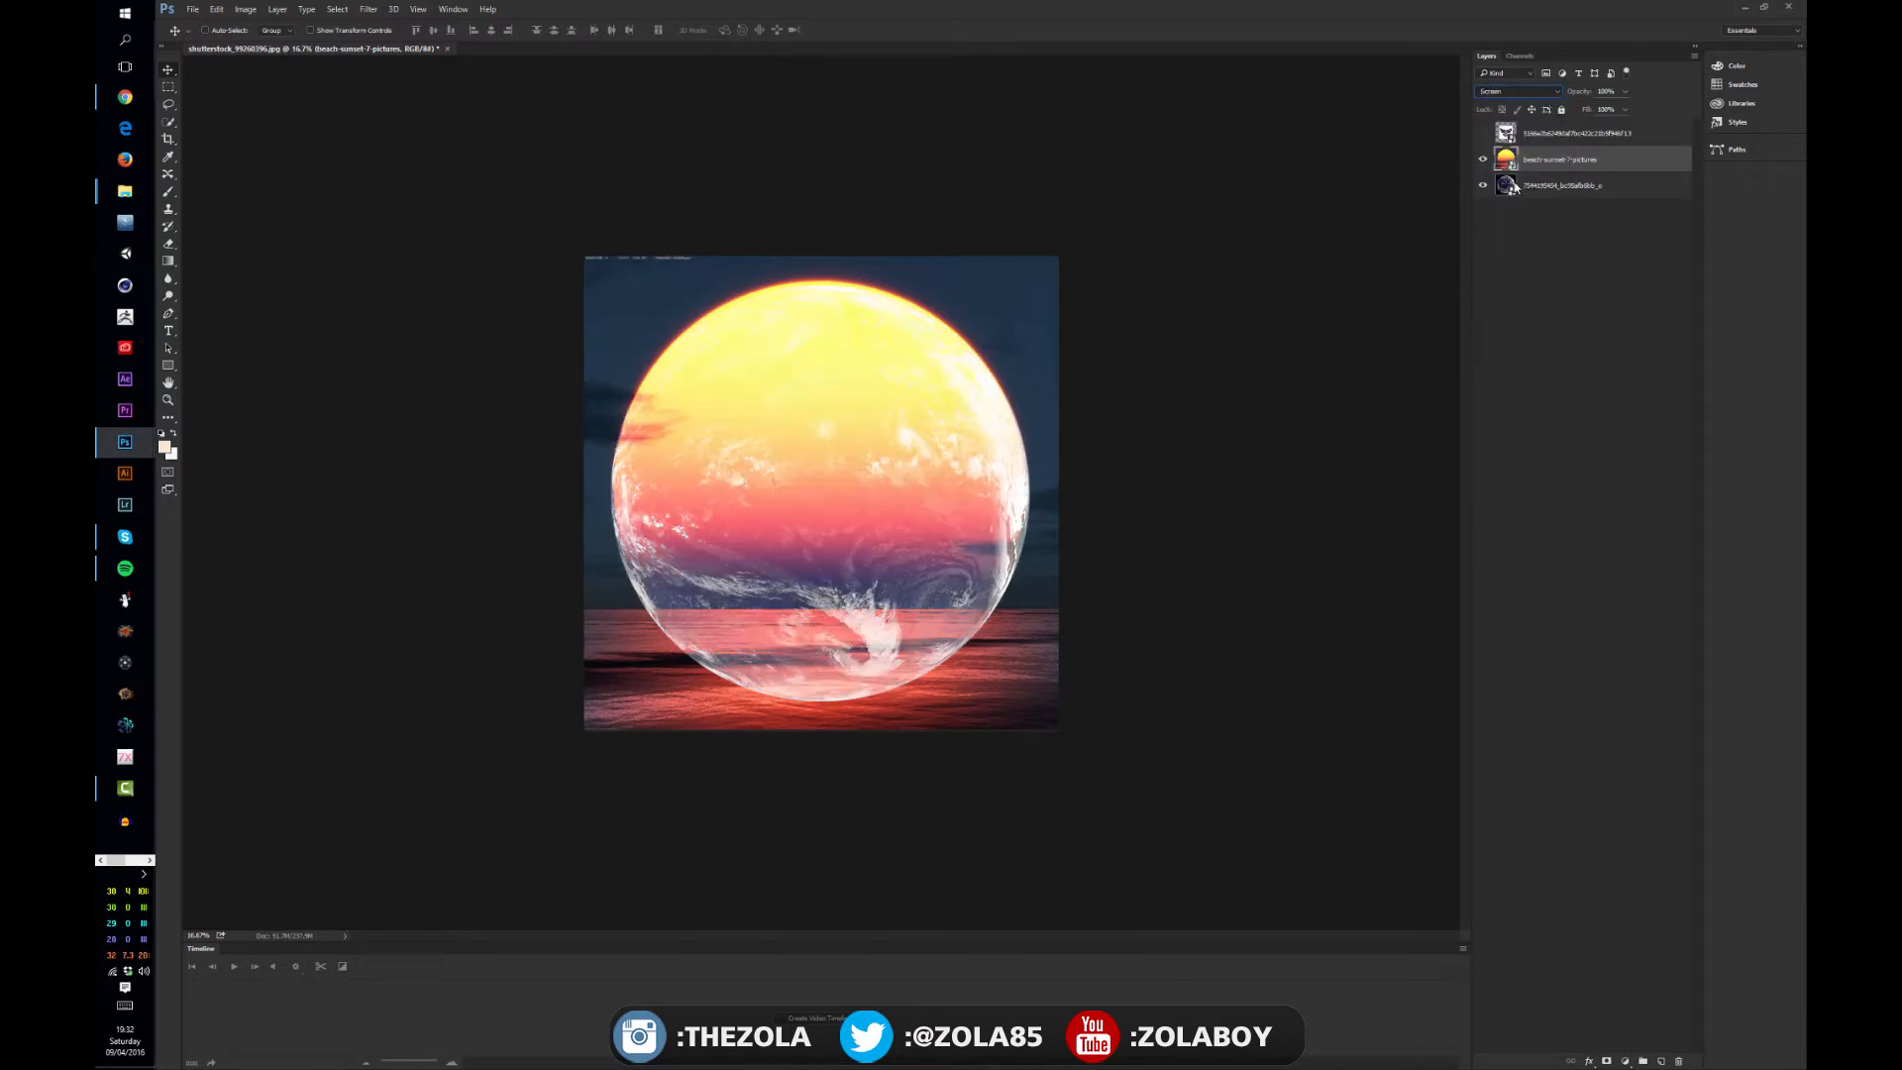
click(1523, 325)
Step: Show the eagle layer again and set its blend mode to Multiply over the sunset and Earth images
click(1483, 133)
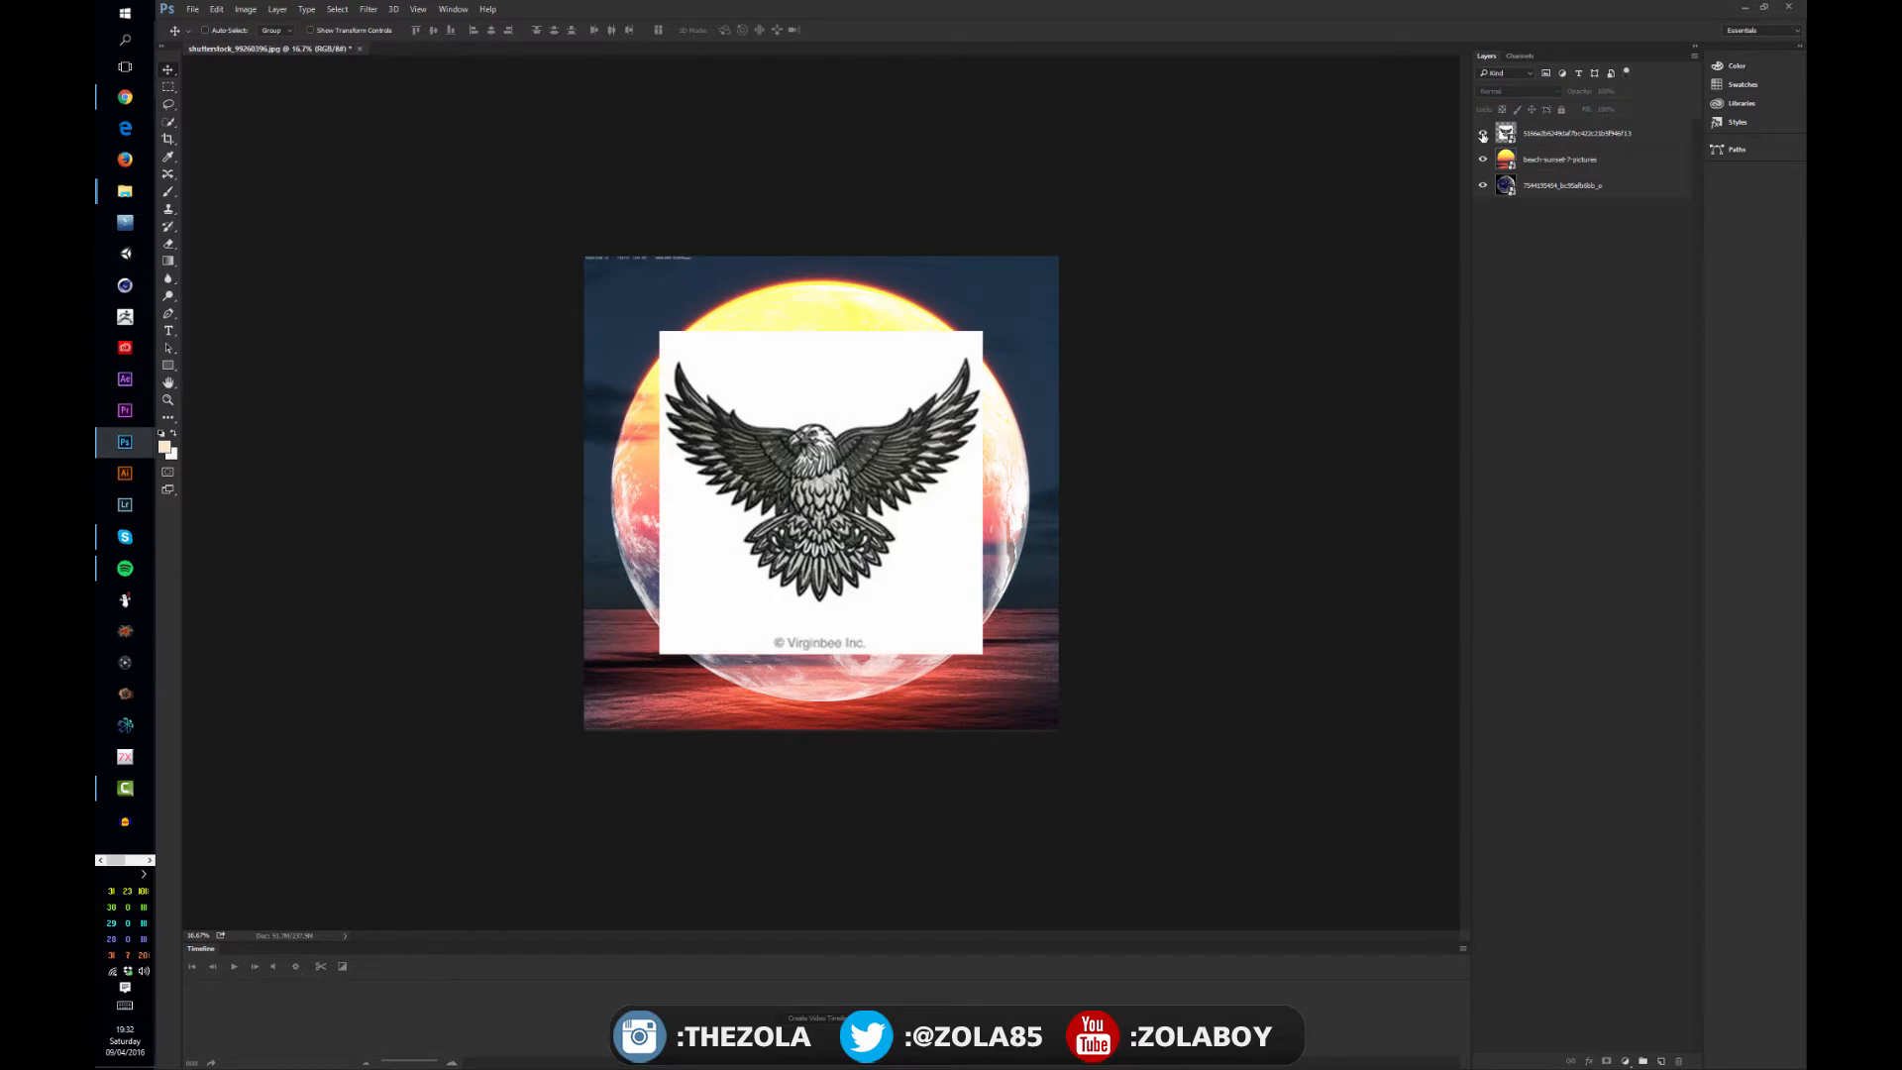
click(1555, 133)
click(1515, 91)
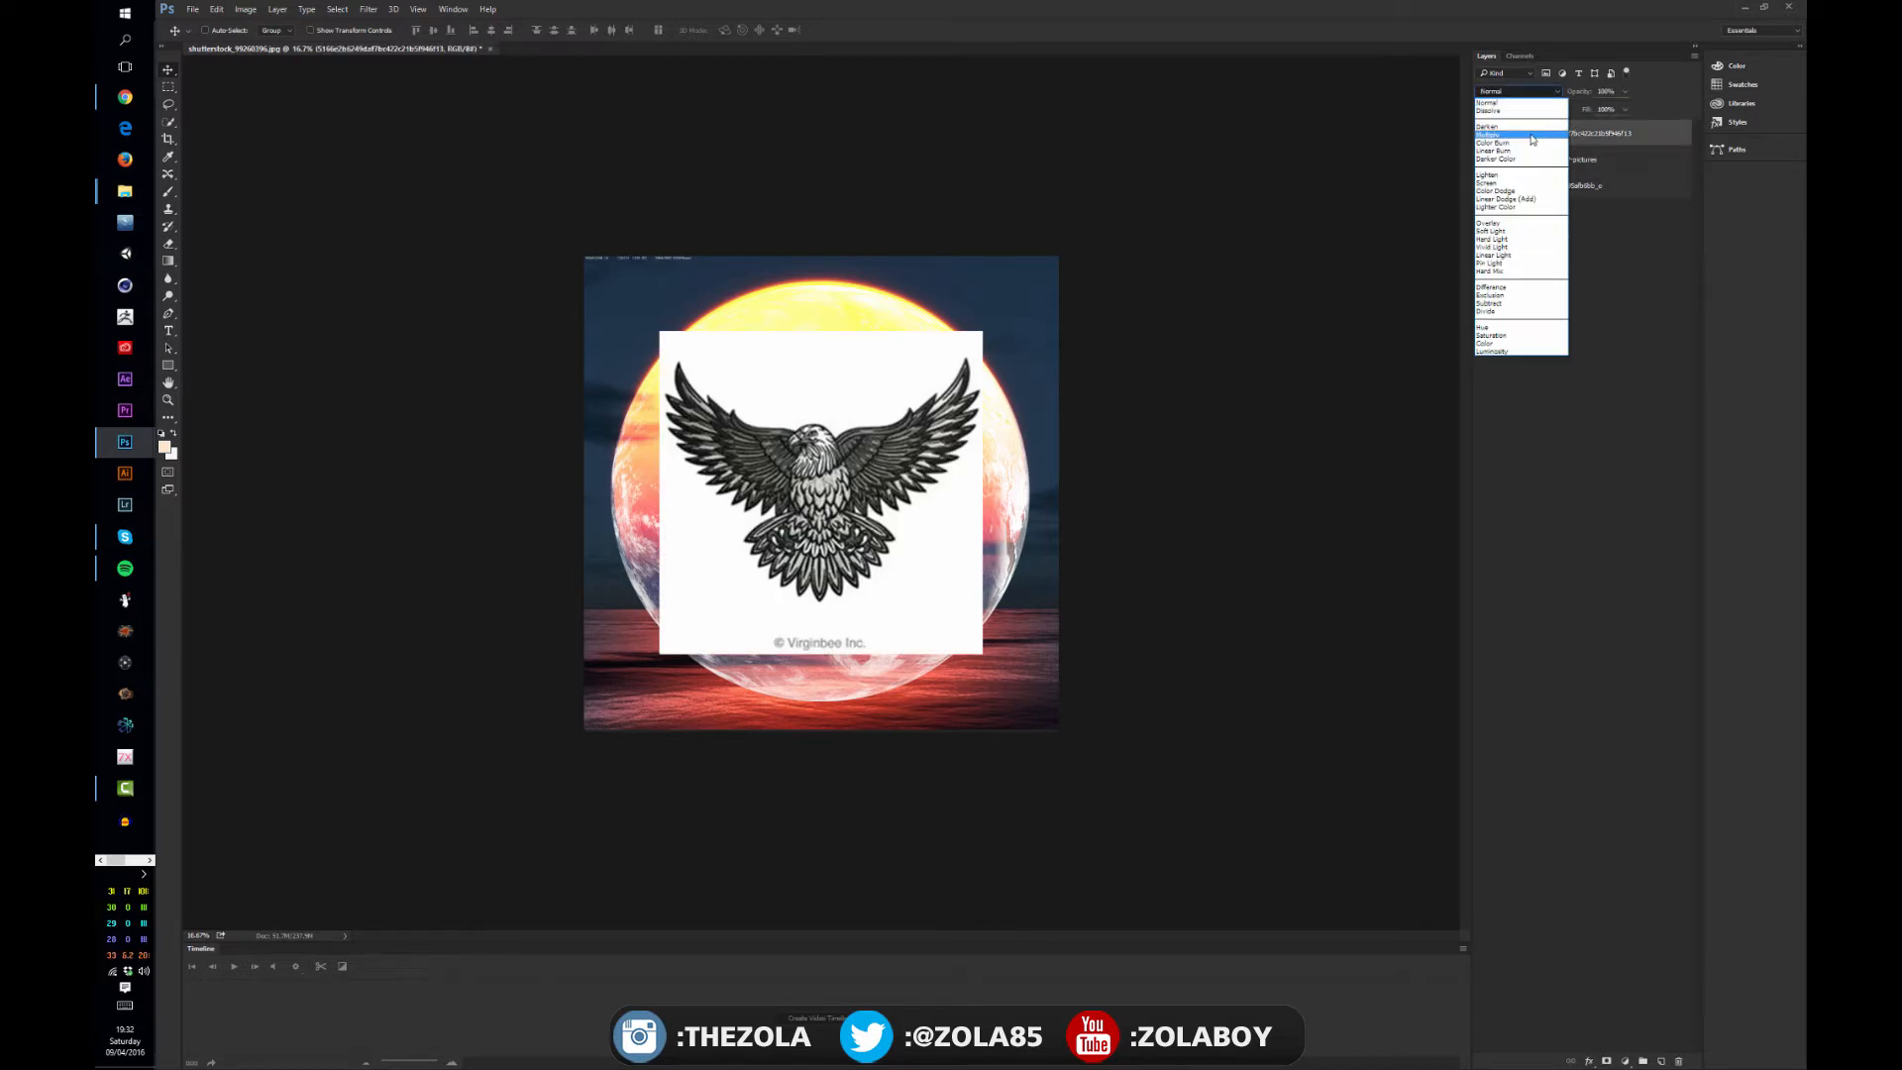
click(1531, 138)
click(1570, 352)
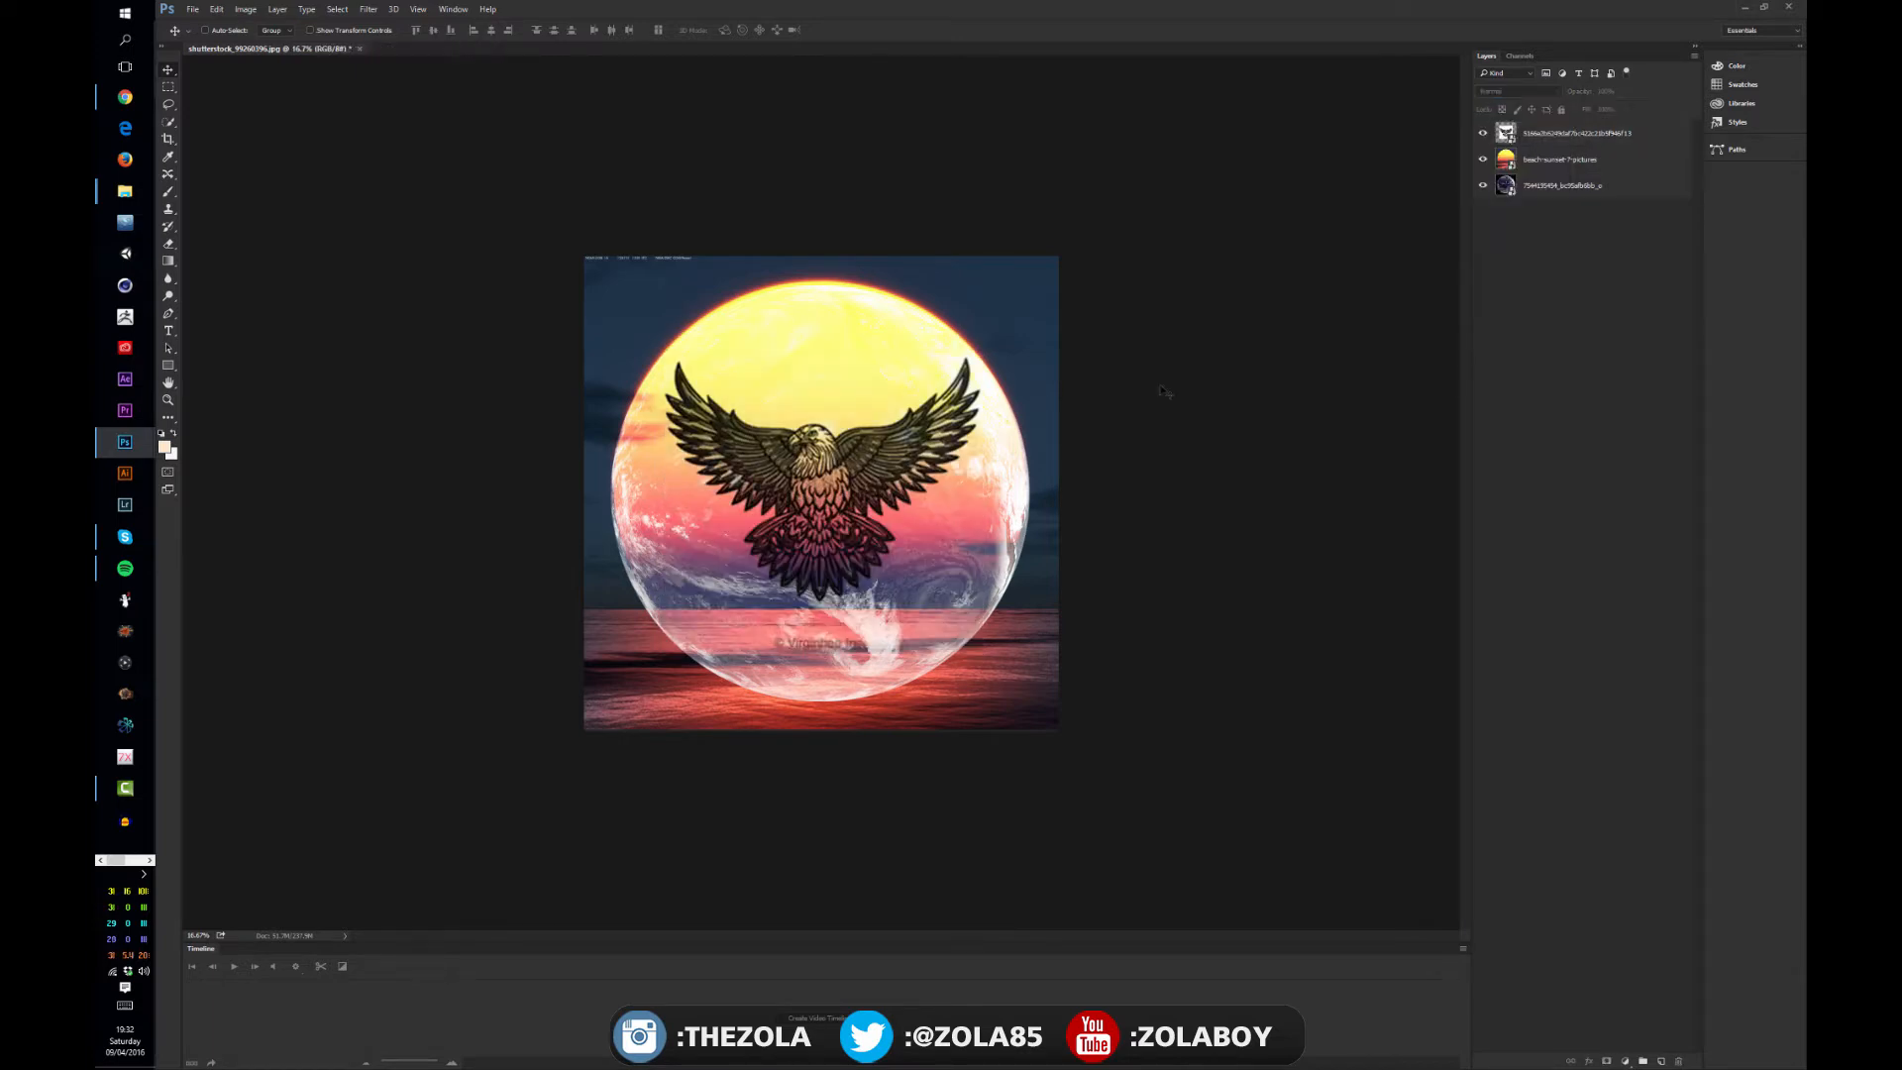
Step: Toggle the beach sunset layer off and on to compare the eagle composite with and without it
click(1545, 186)
click(1566, 160)
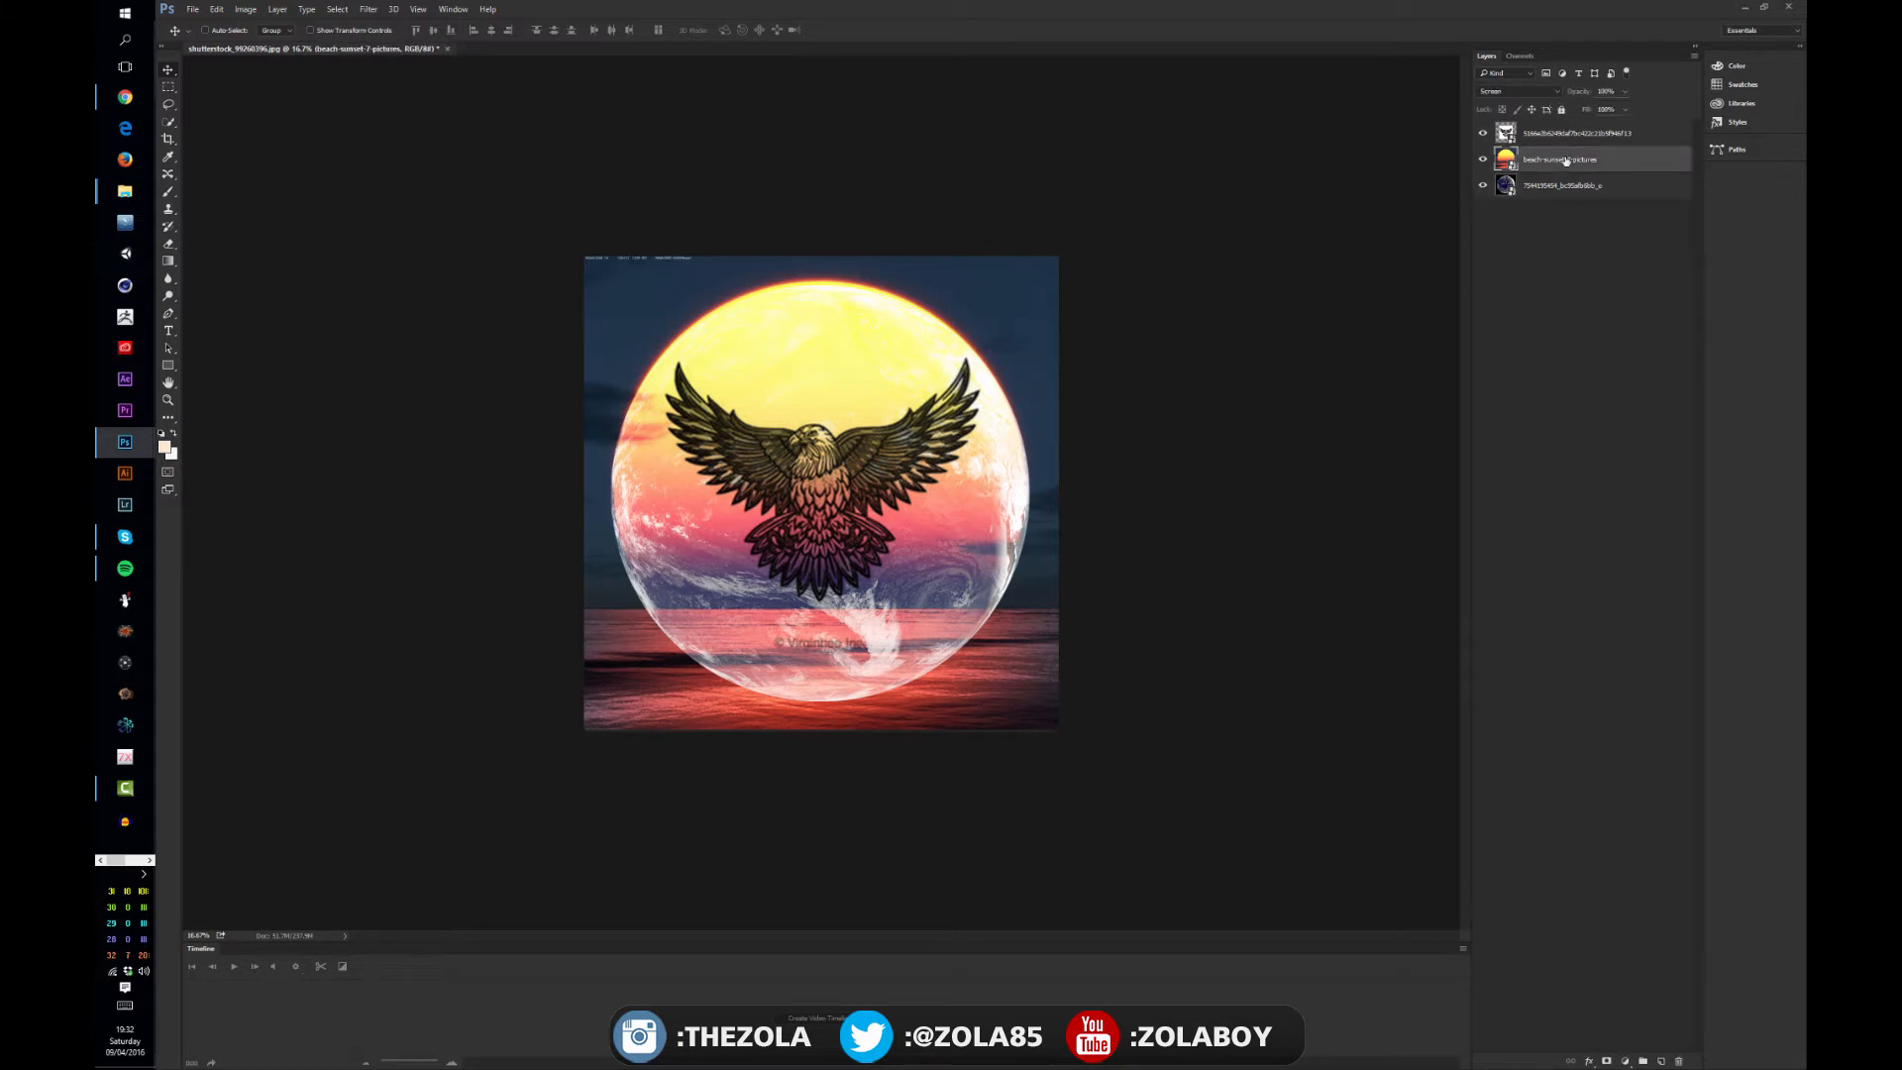
click(1483, 159)
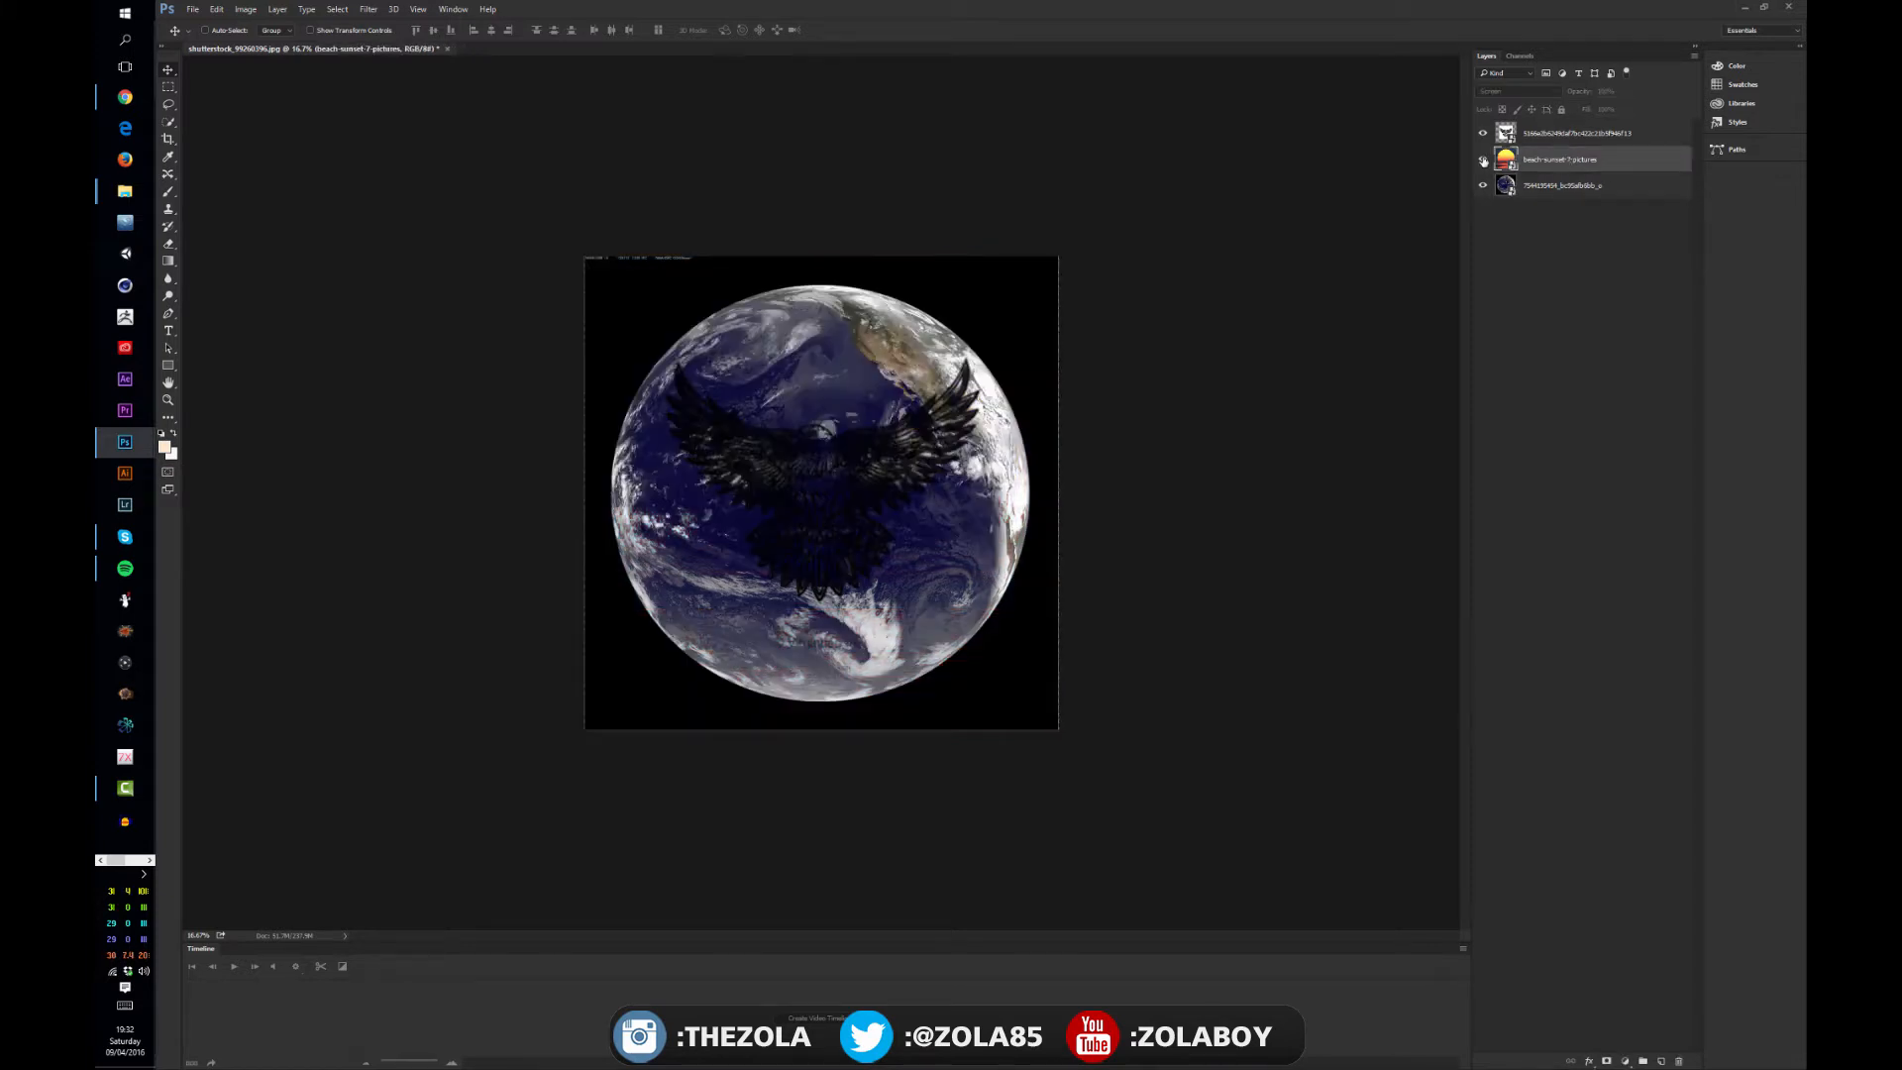
click(1483, 159)
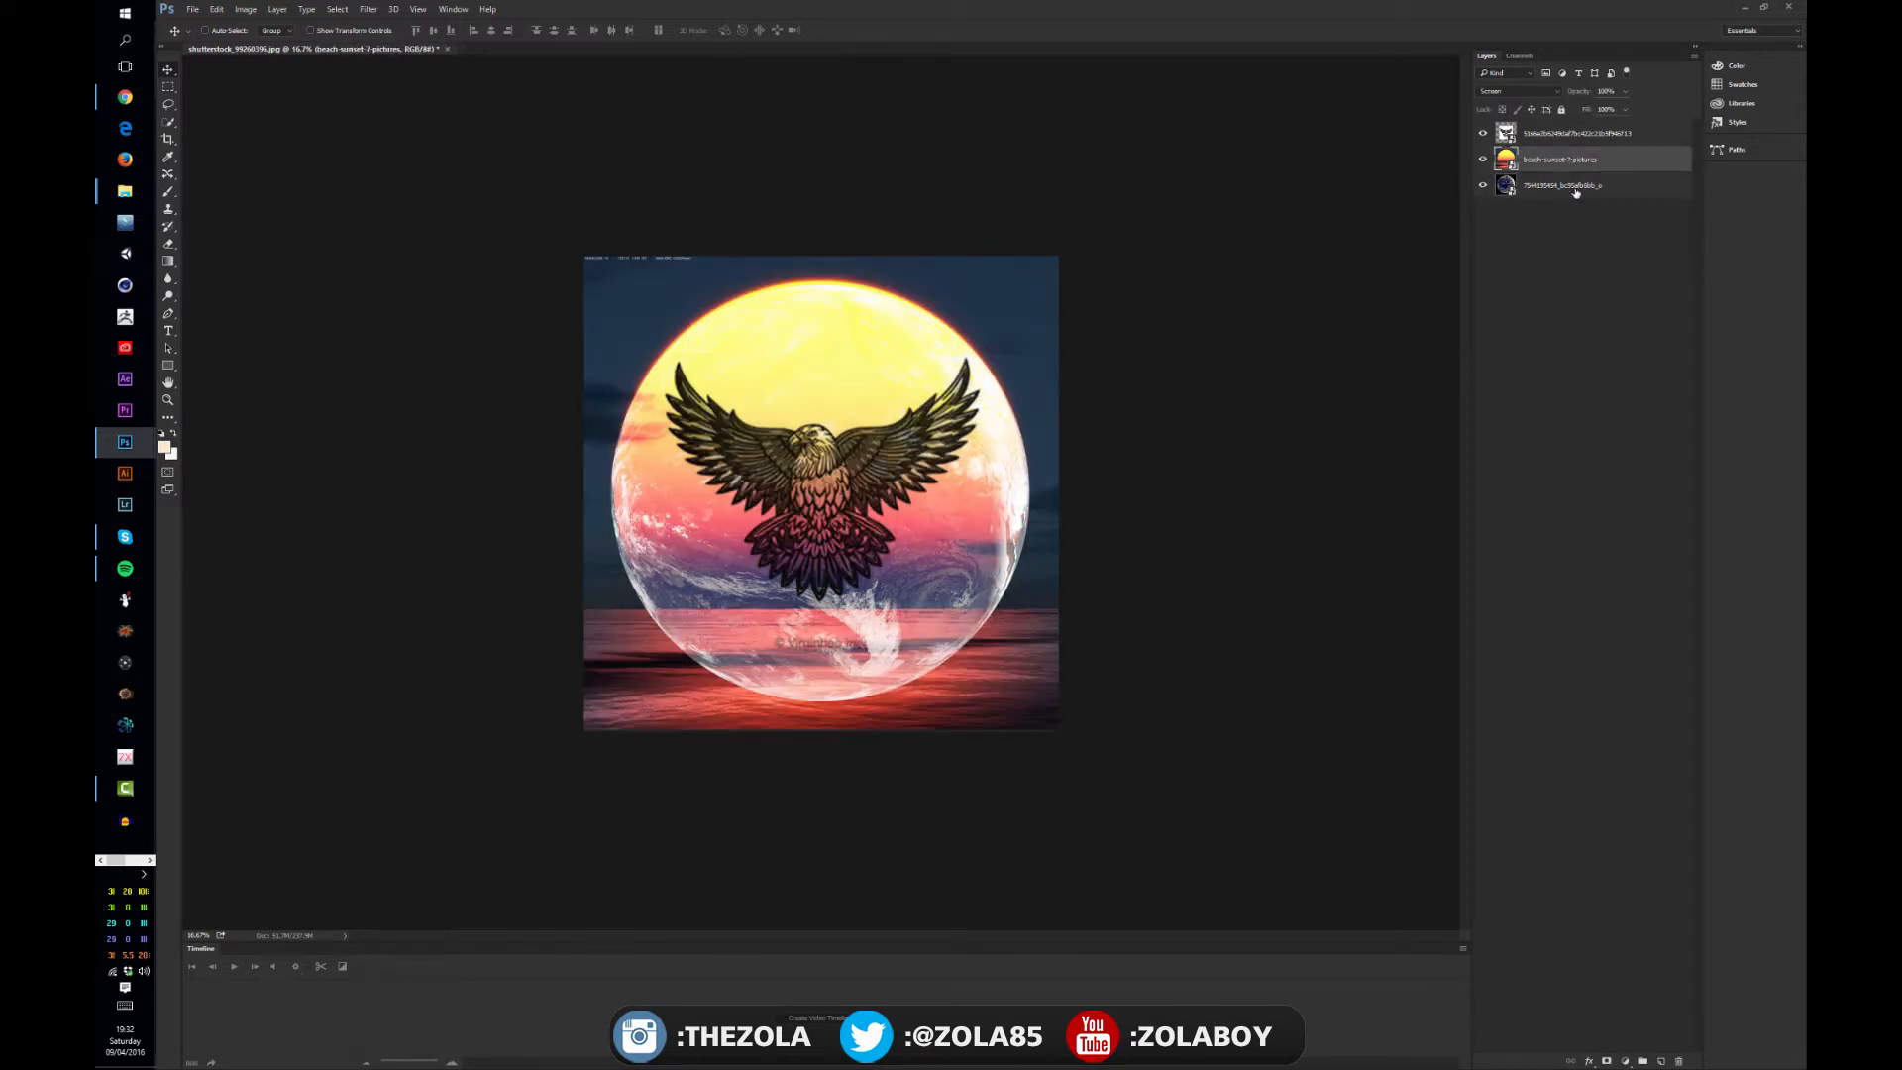
click(1553, 135)
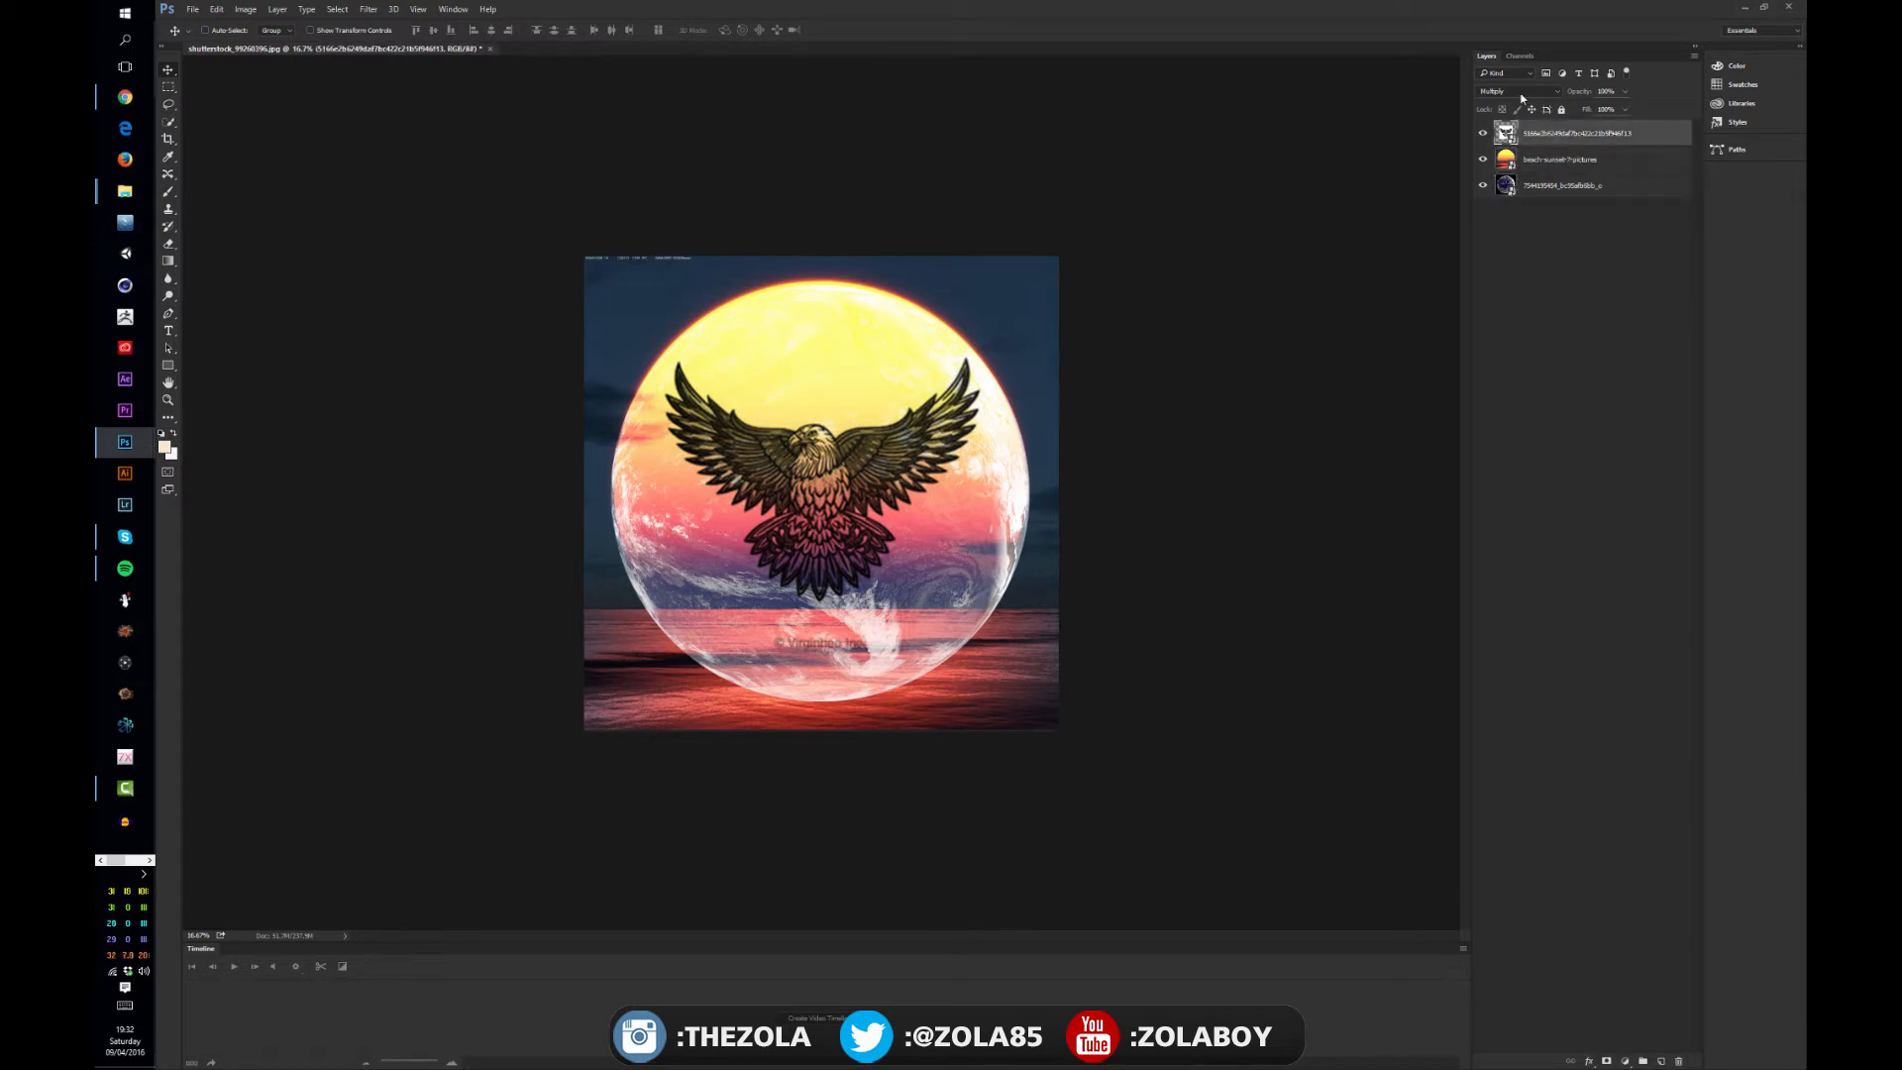
Step: Hide the eagle layer and set the beach sunset layer's blend mode to Overlay above the Earth layer
click(1483, 133)
click(1483, 159)
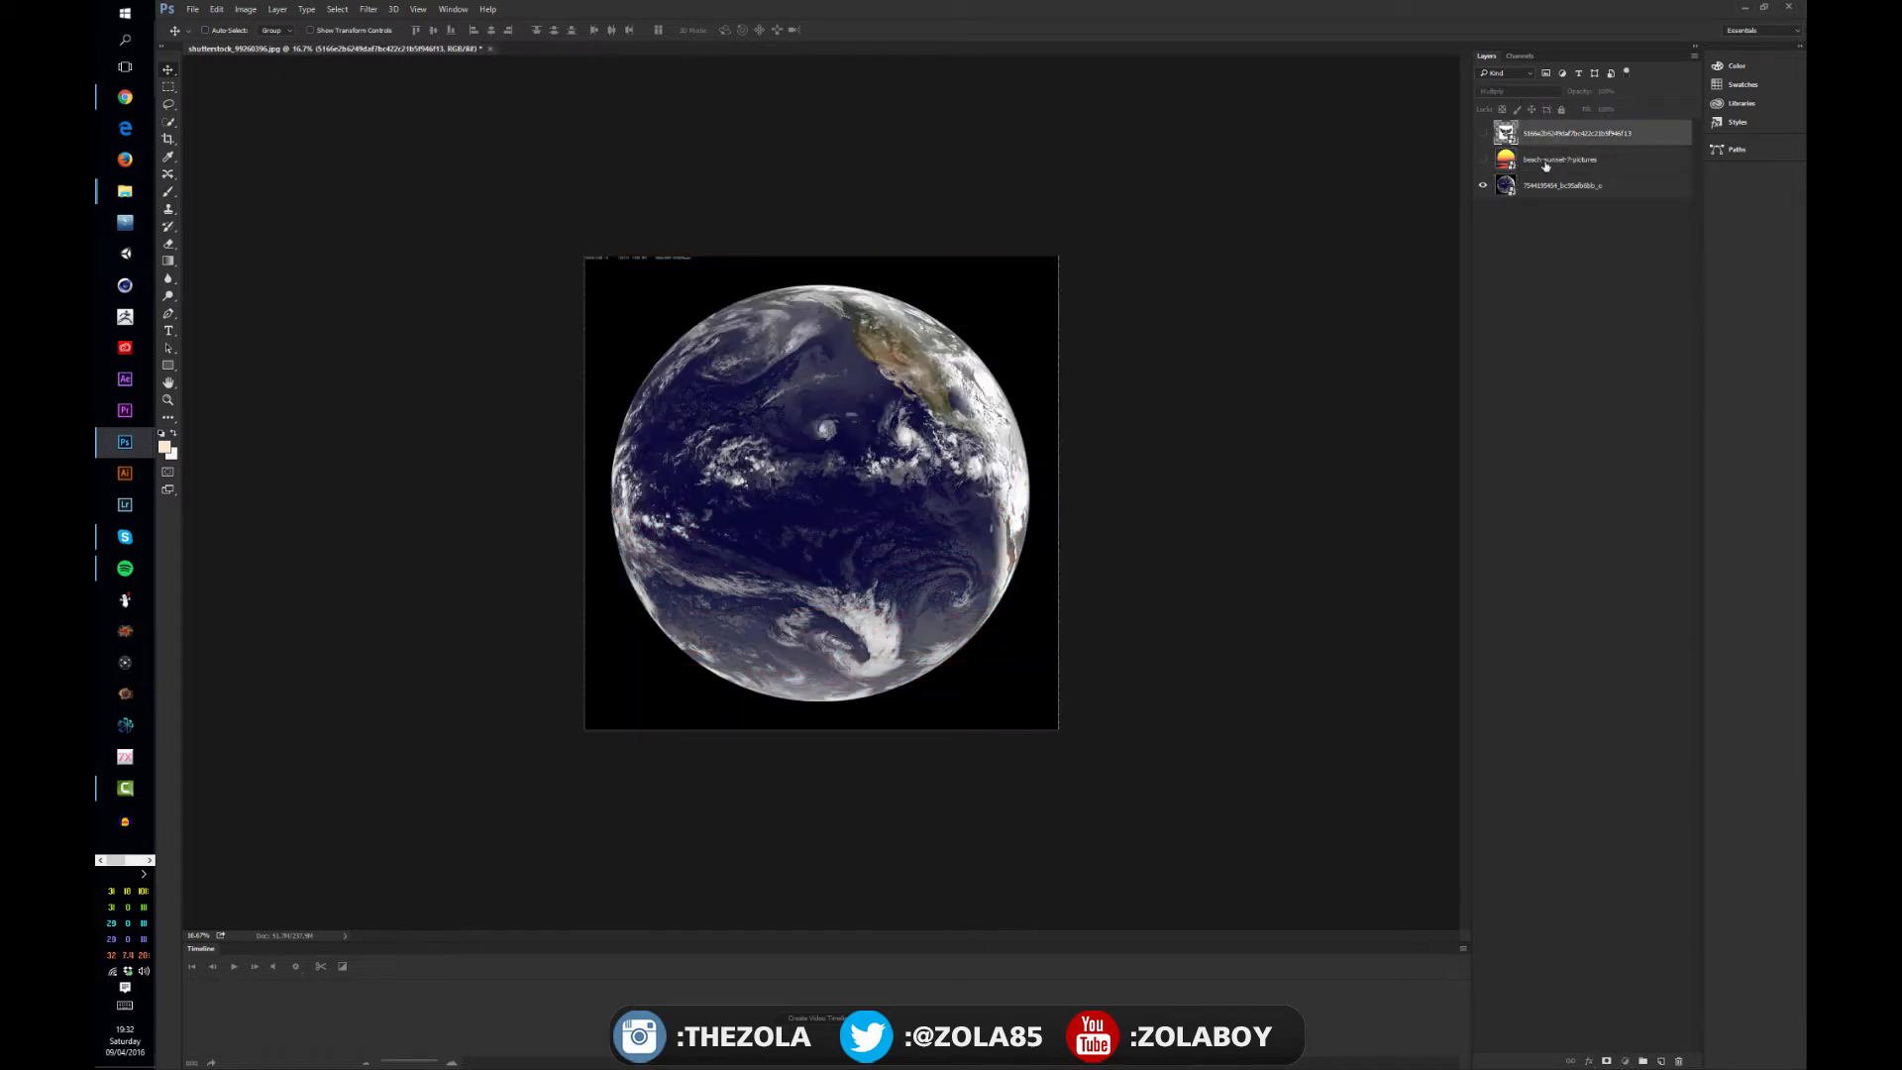
click(1545, 163)
click(1483, 159)
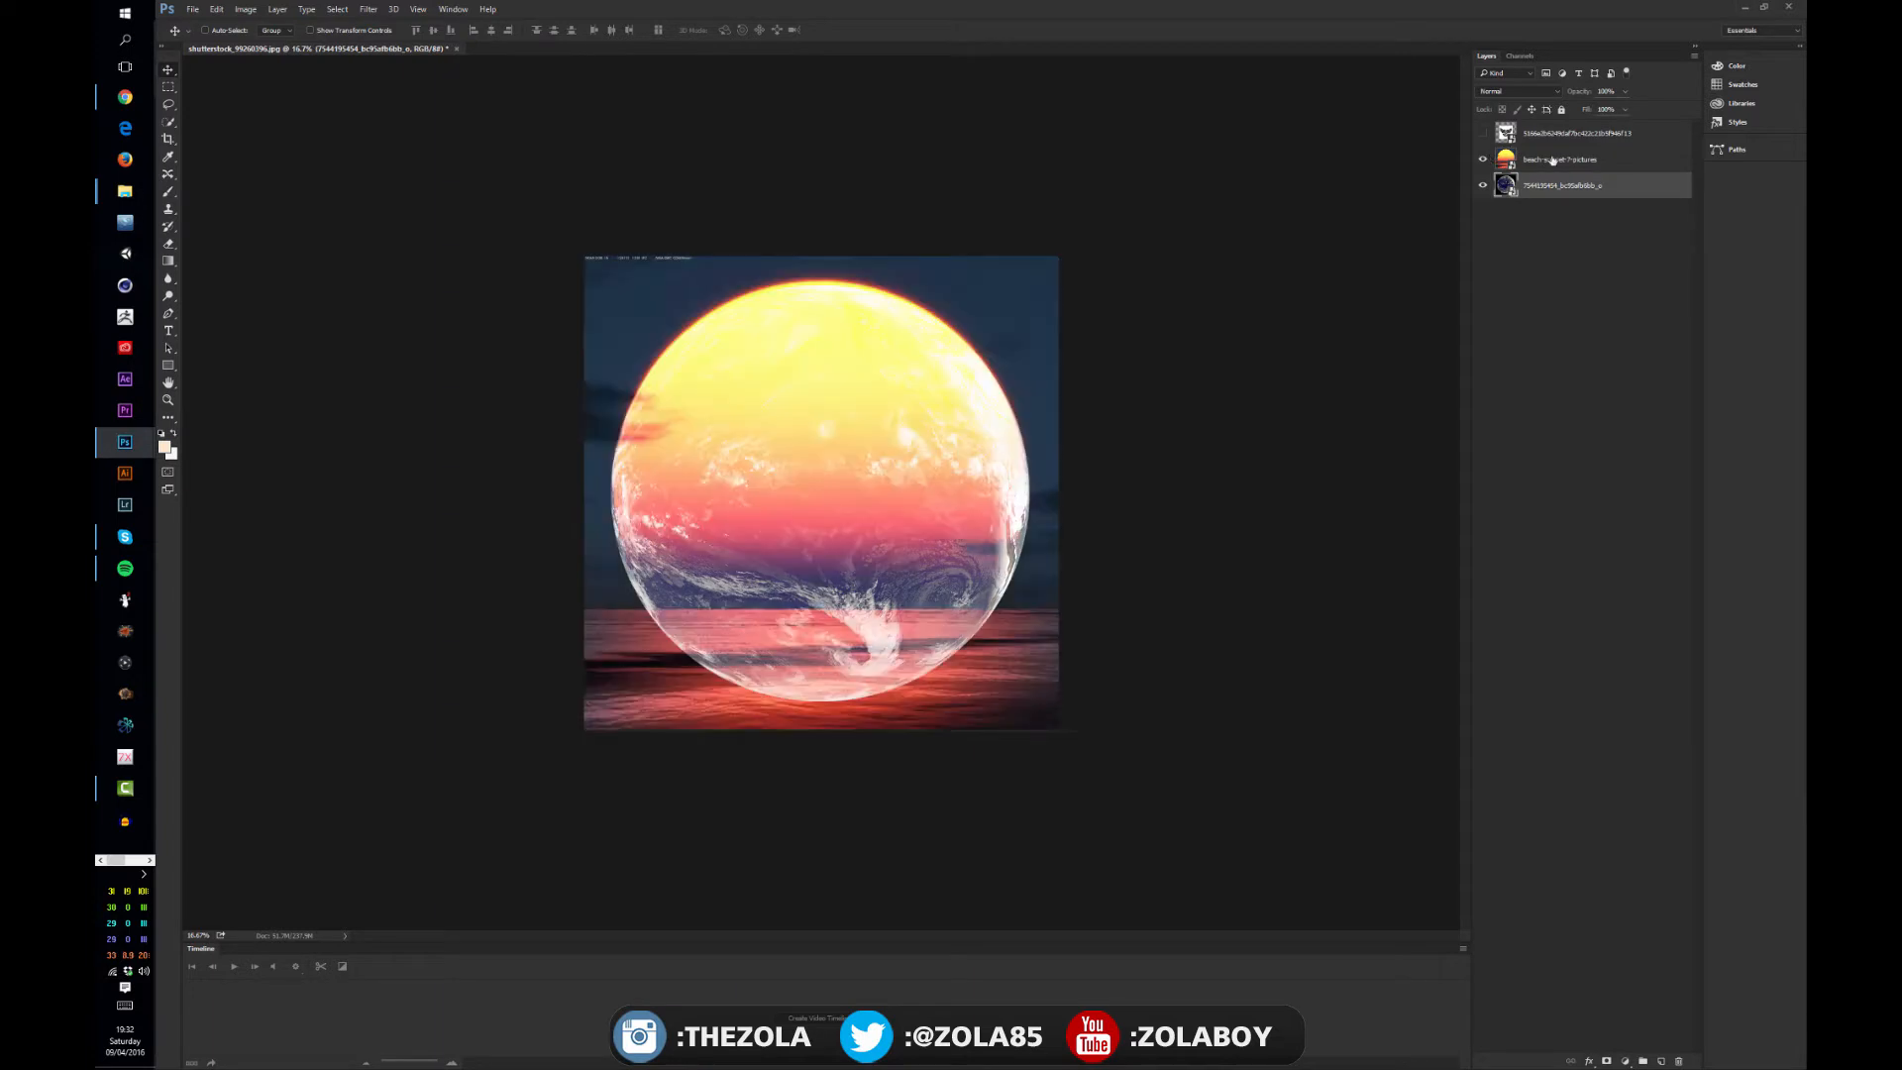
click(1516, 90)
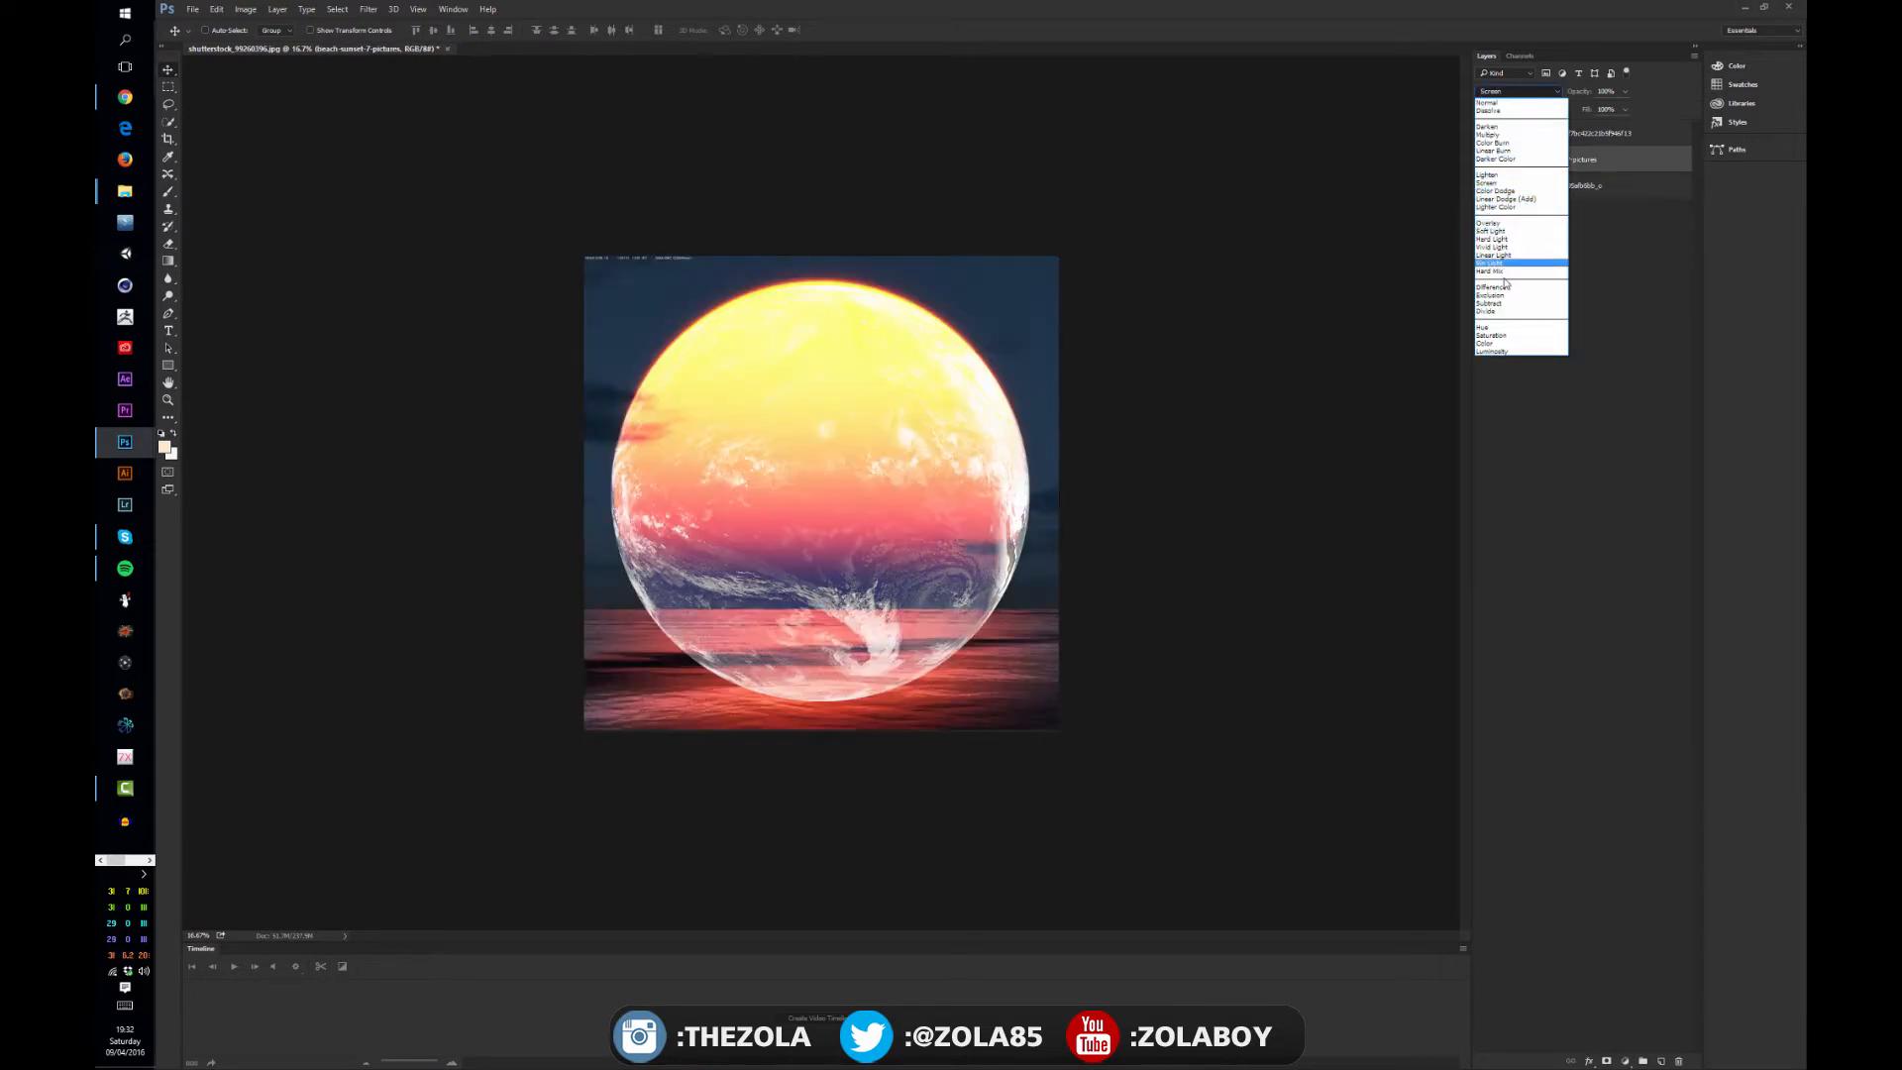
click(1500, 224)
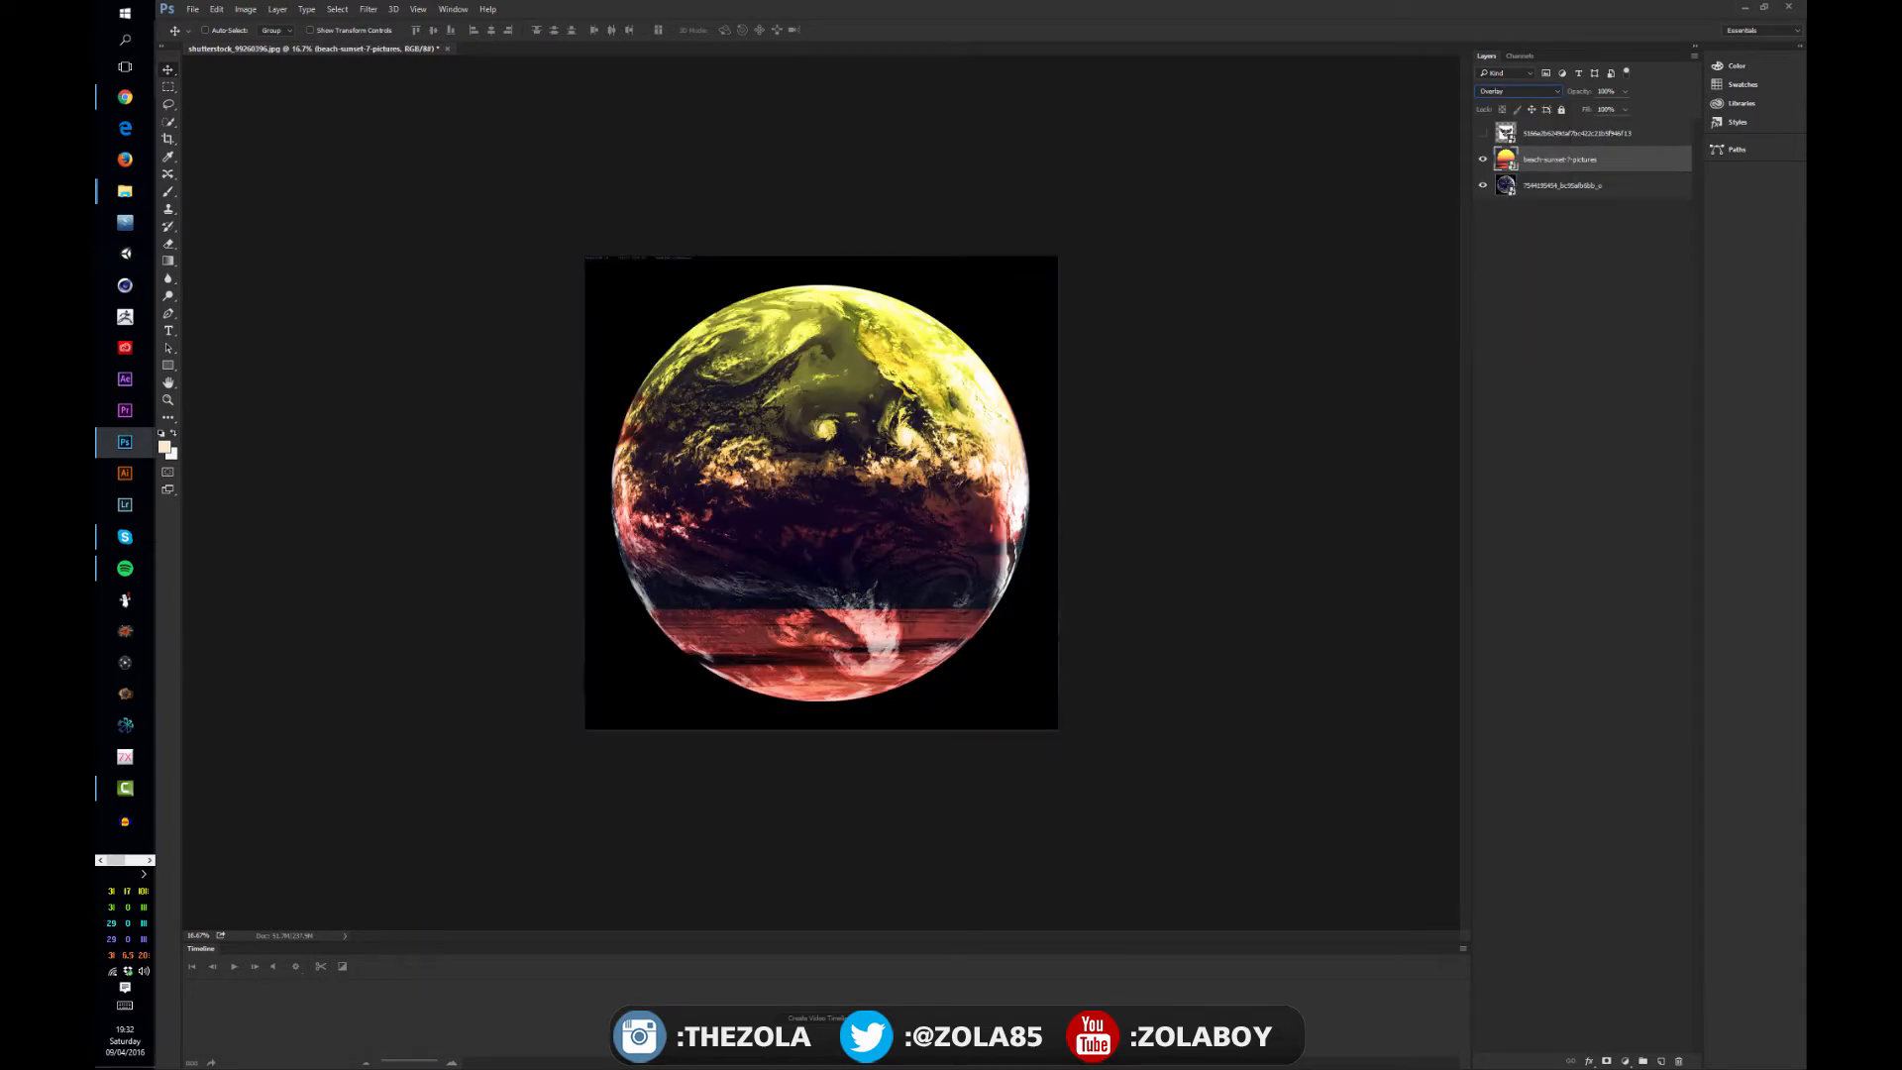
Step: Toggle the visibility of the beach sunset and Earth layers in turn to inspect the Overlay effect
click(1483, 159)
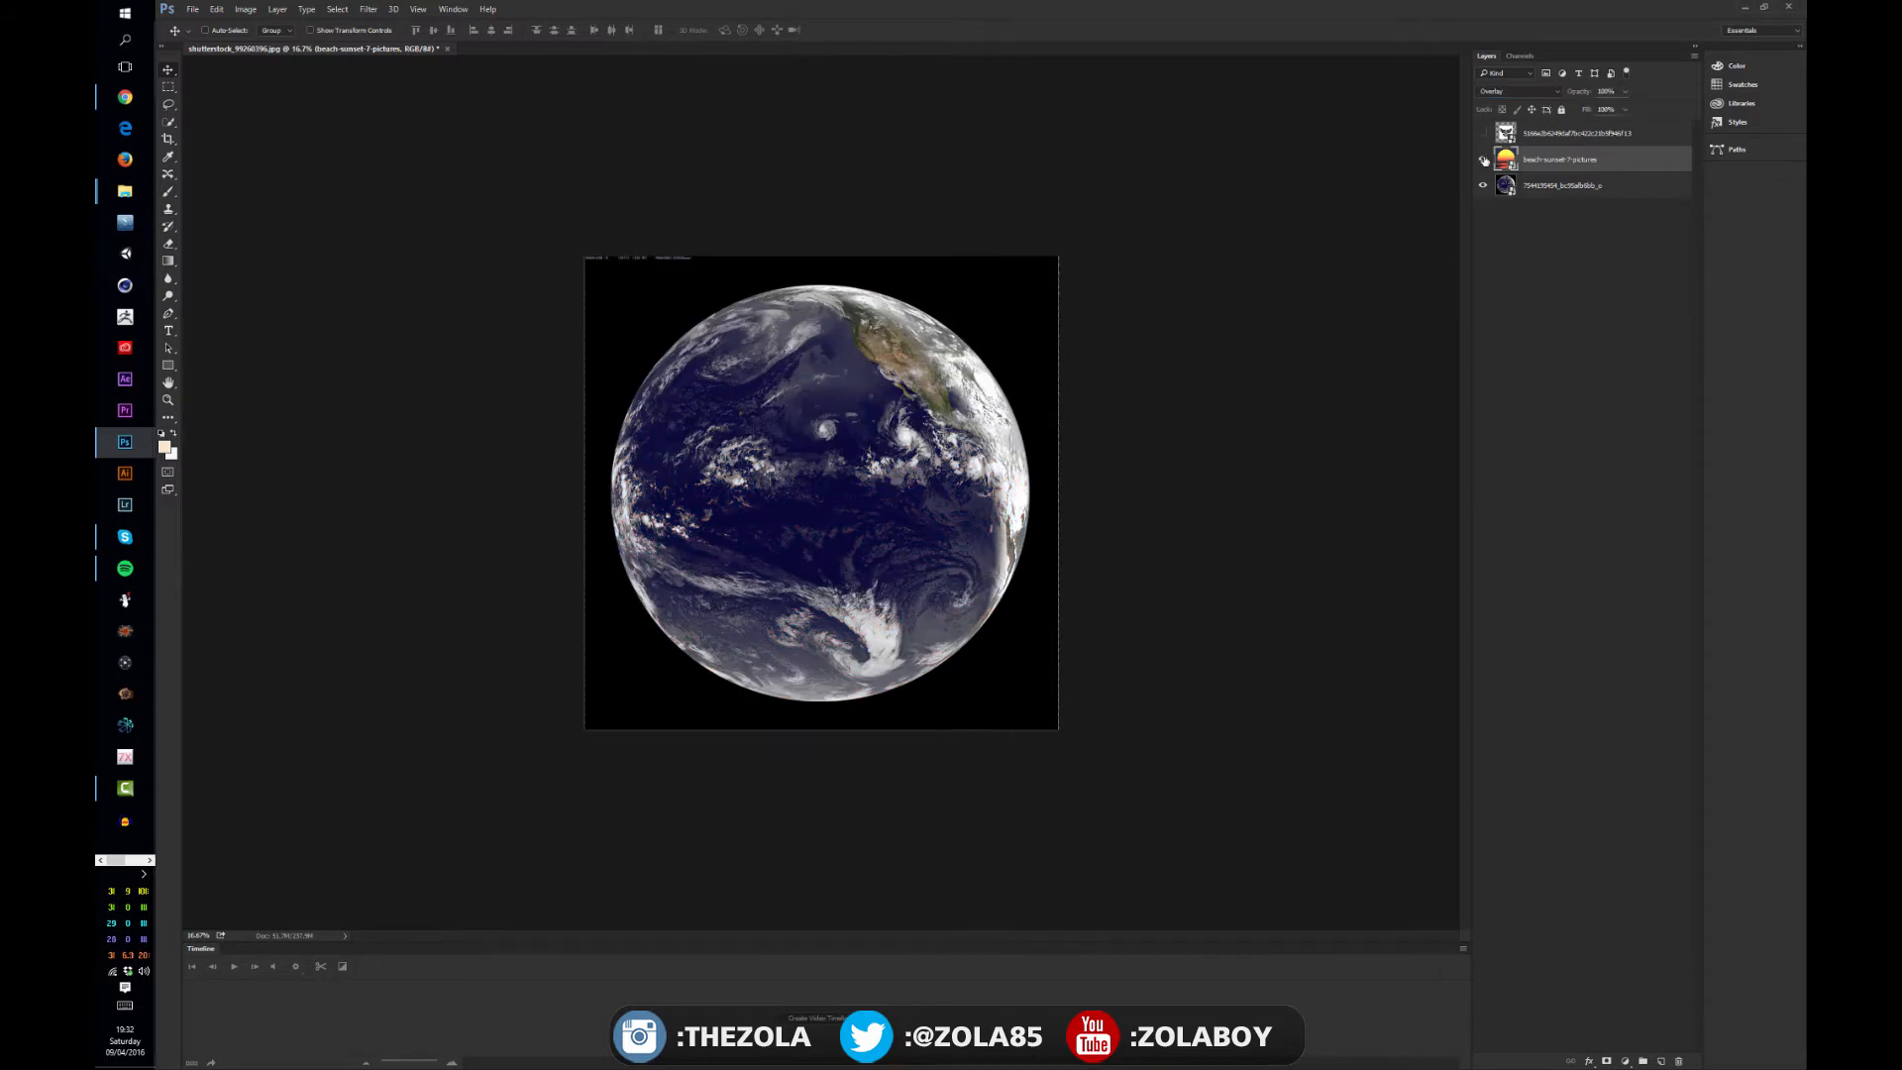
click(1483, 159)
click(1483, 186)
click(1482, 186)
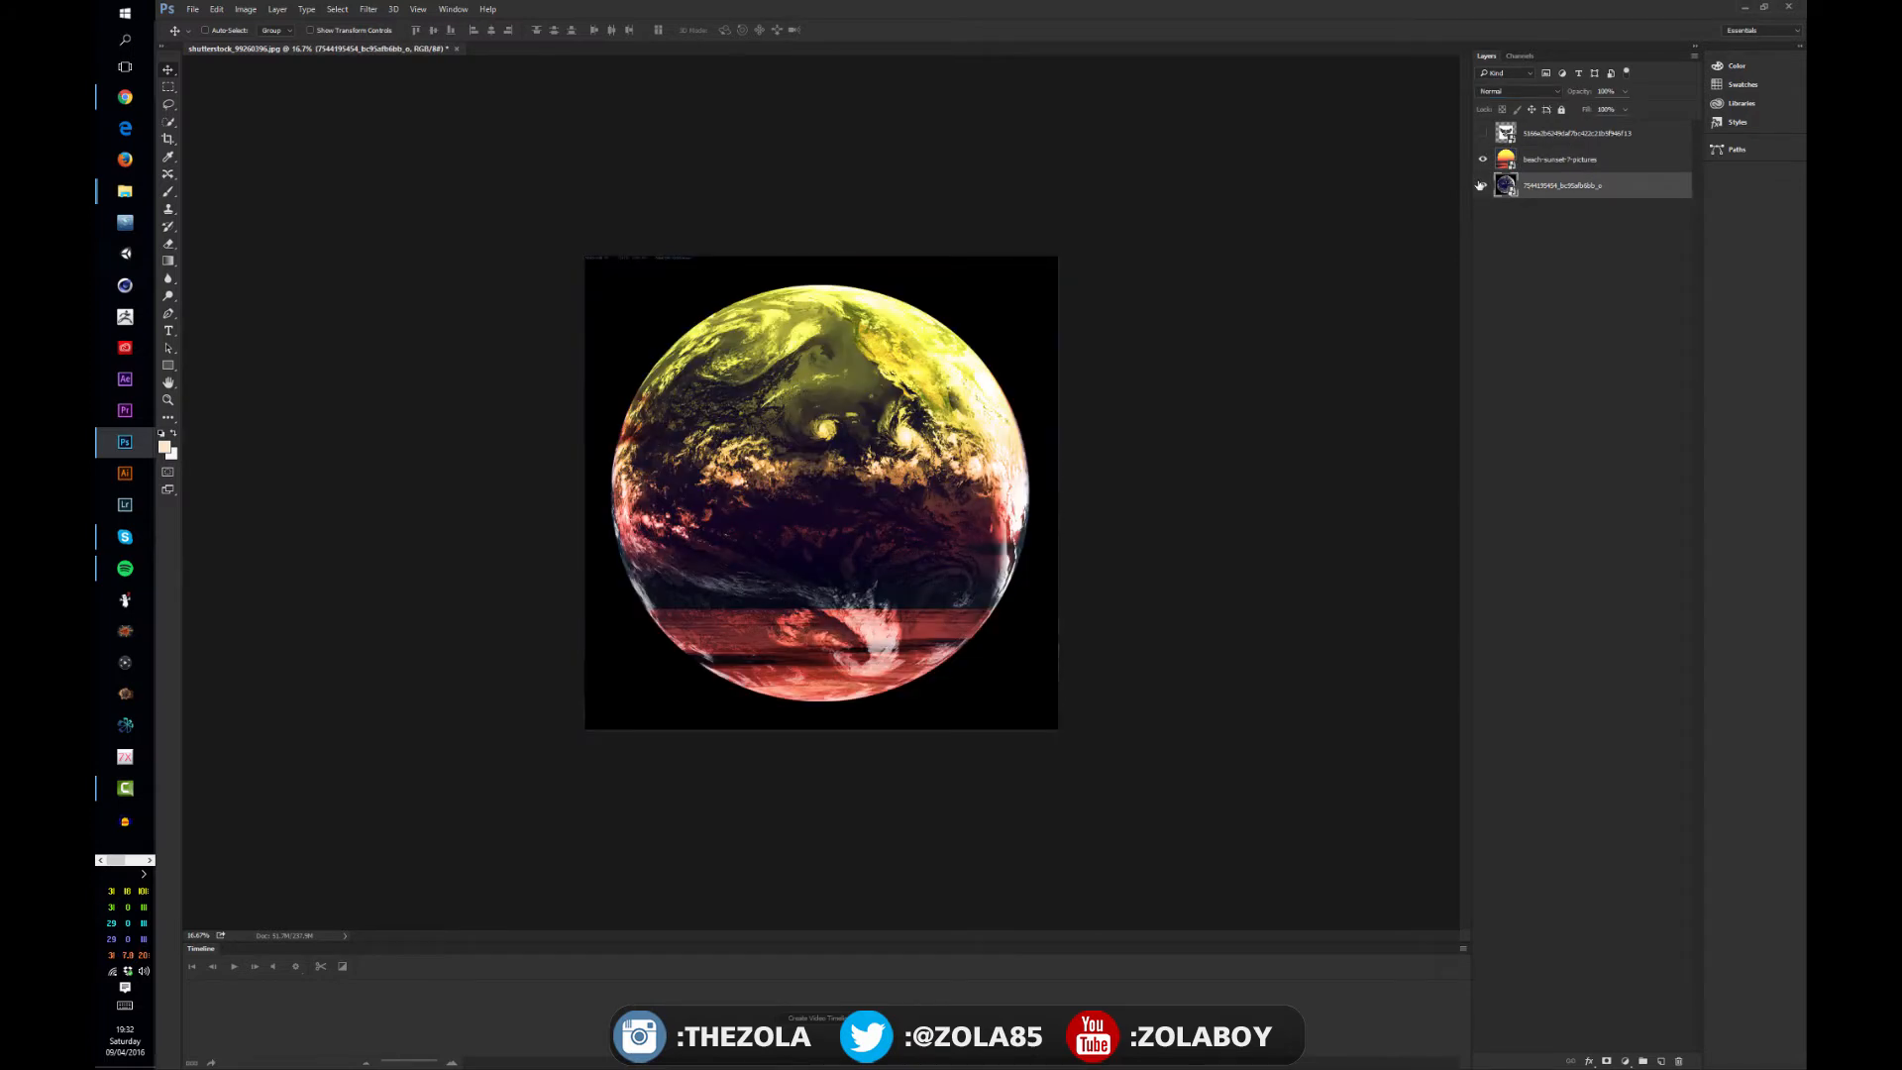
Step: Scale the Earth layer up proportionally from its centre until it extends beyond all canvas edges
key(ctrl+t)
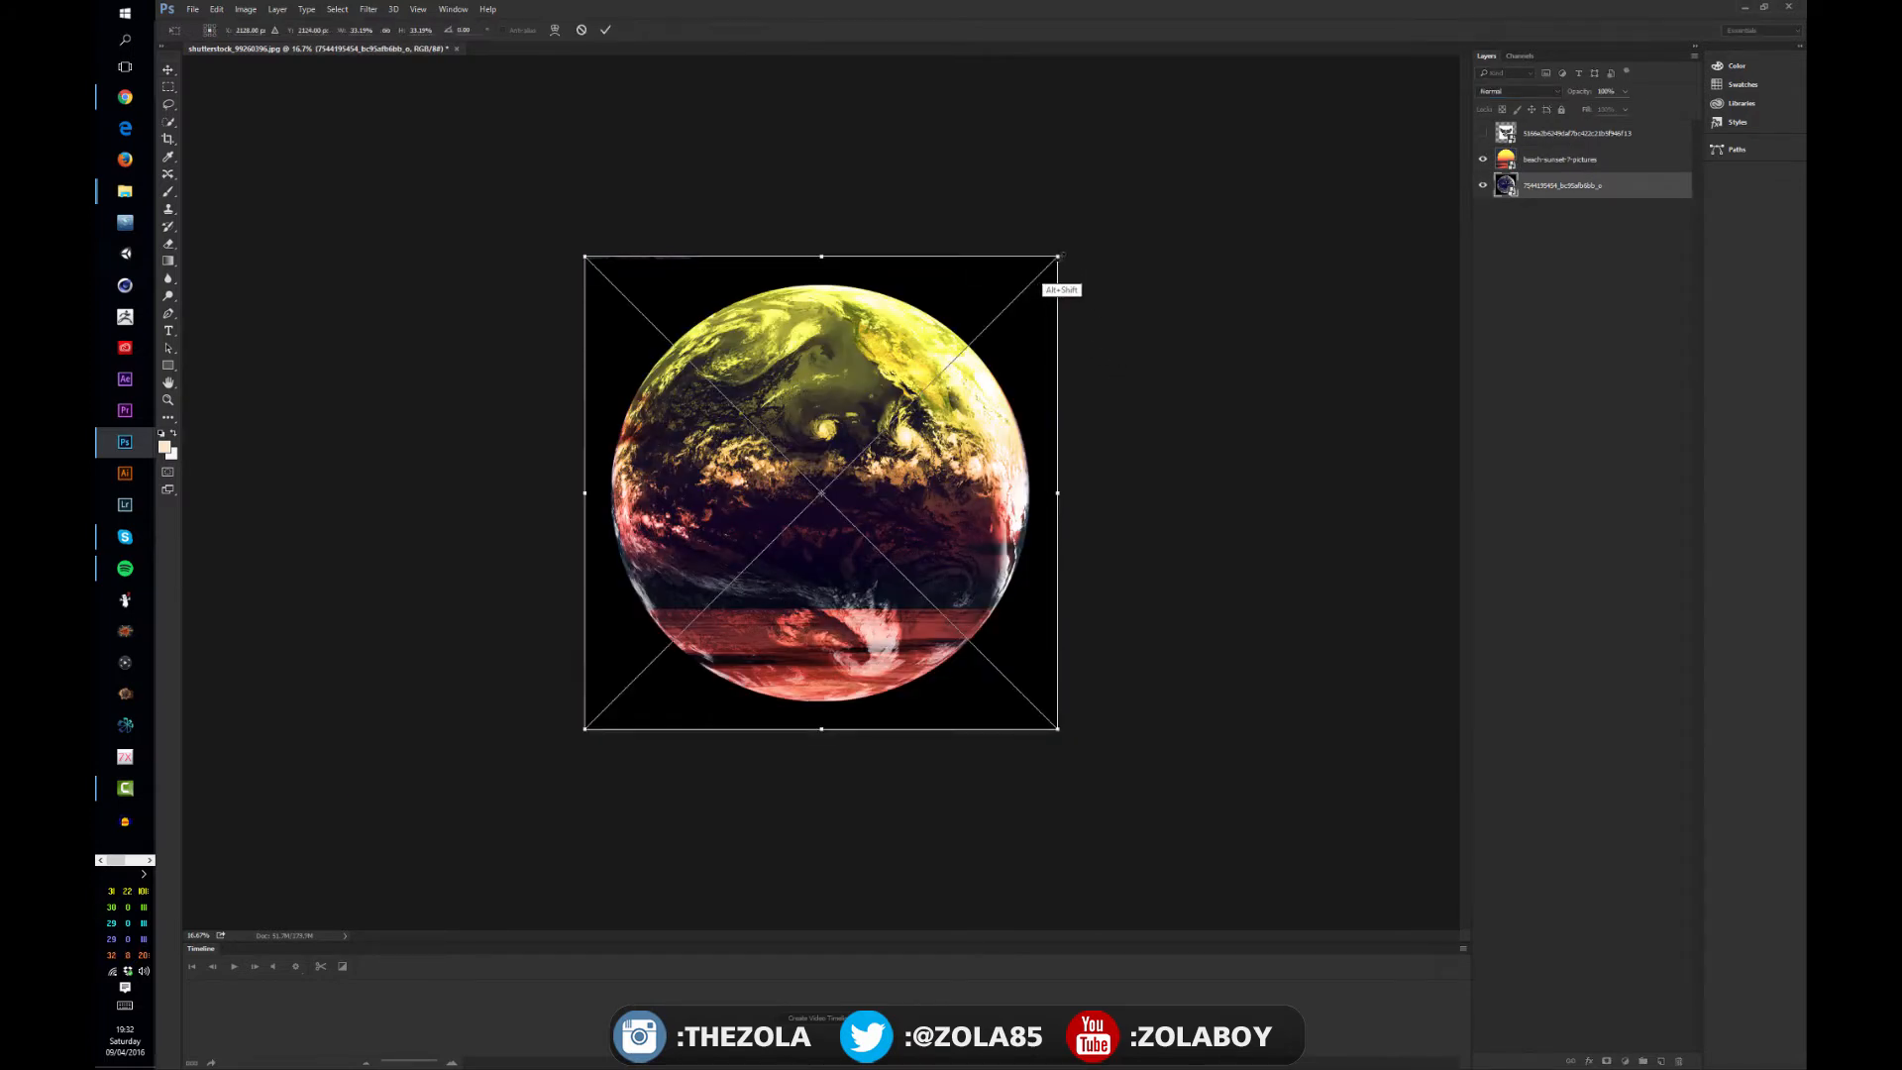
drag(1058, 257, 1282, 136)
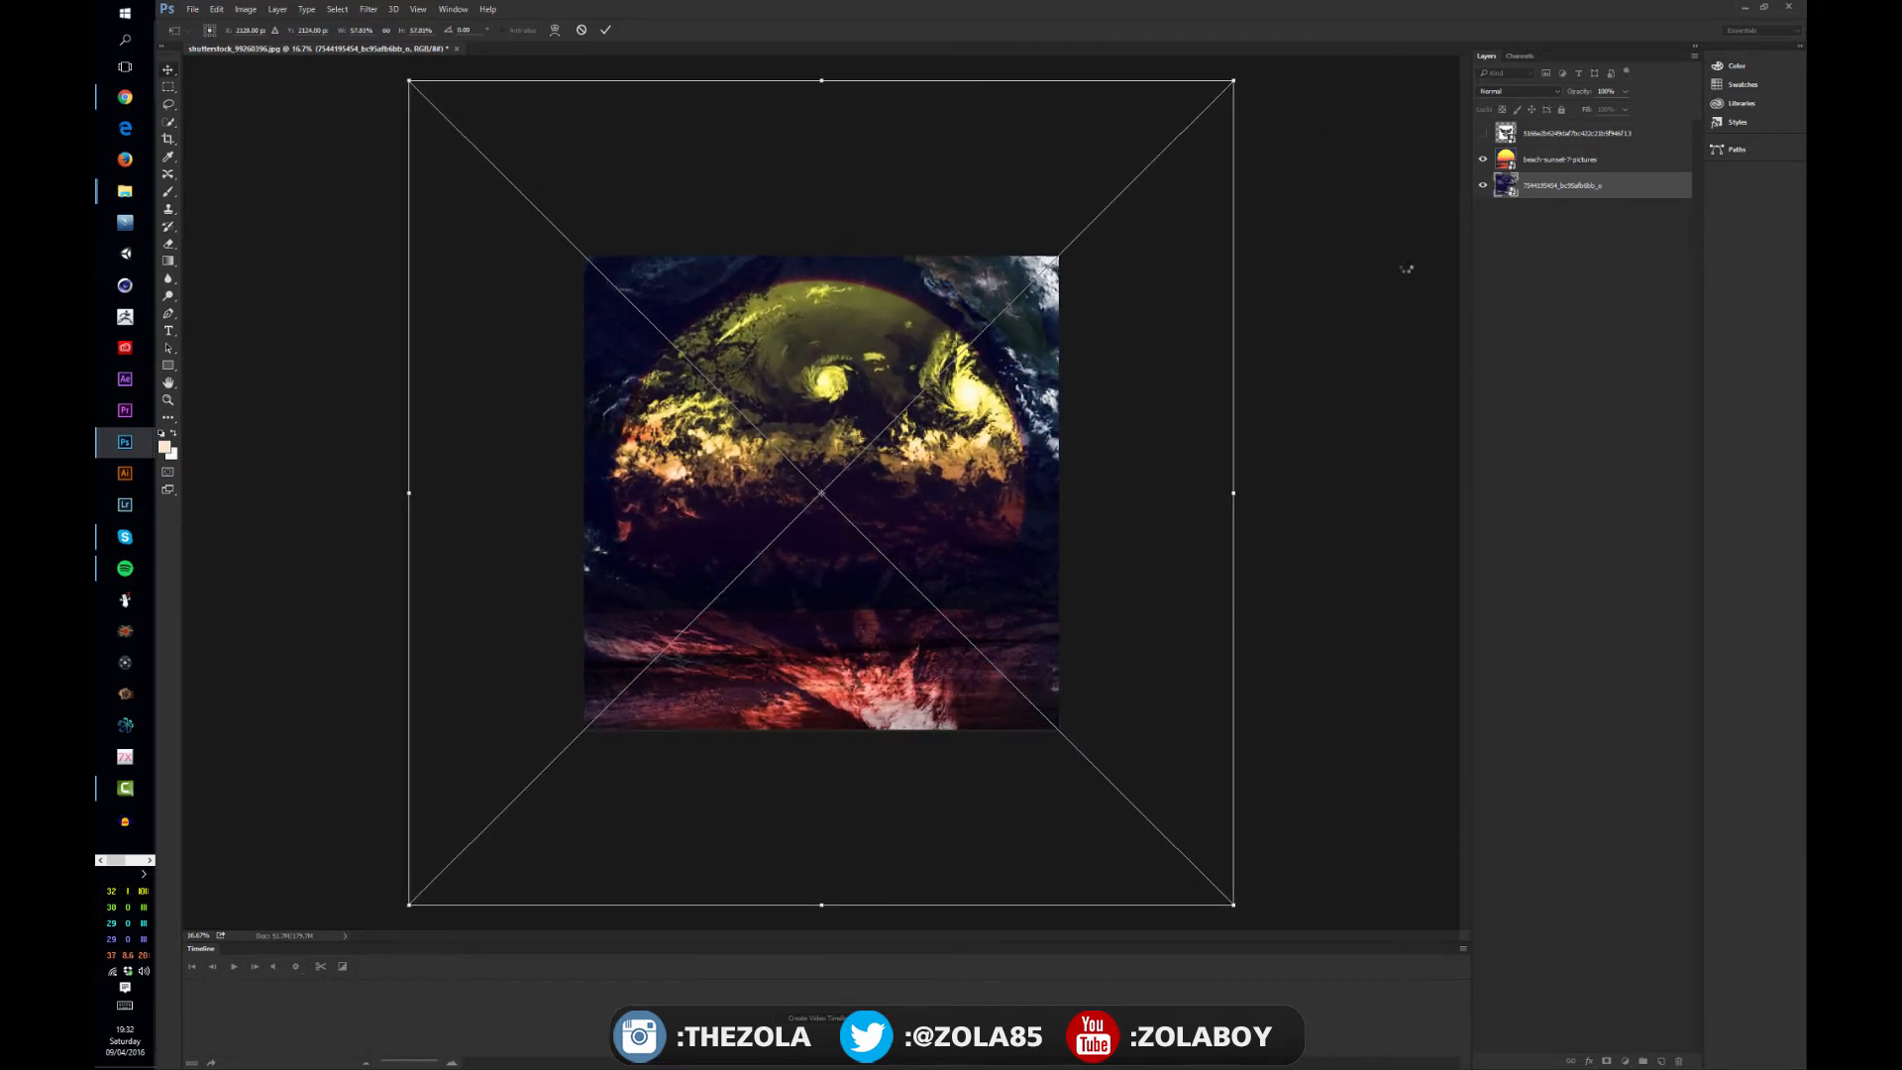
key(Return)
Step: Hide the beach sunset layer to view the enlarged Earth image without the overlay
click(1572, 163)
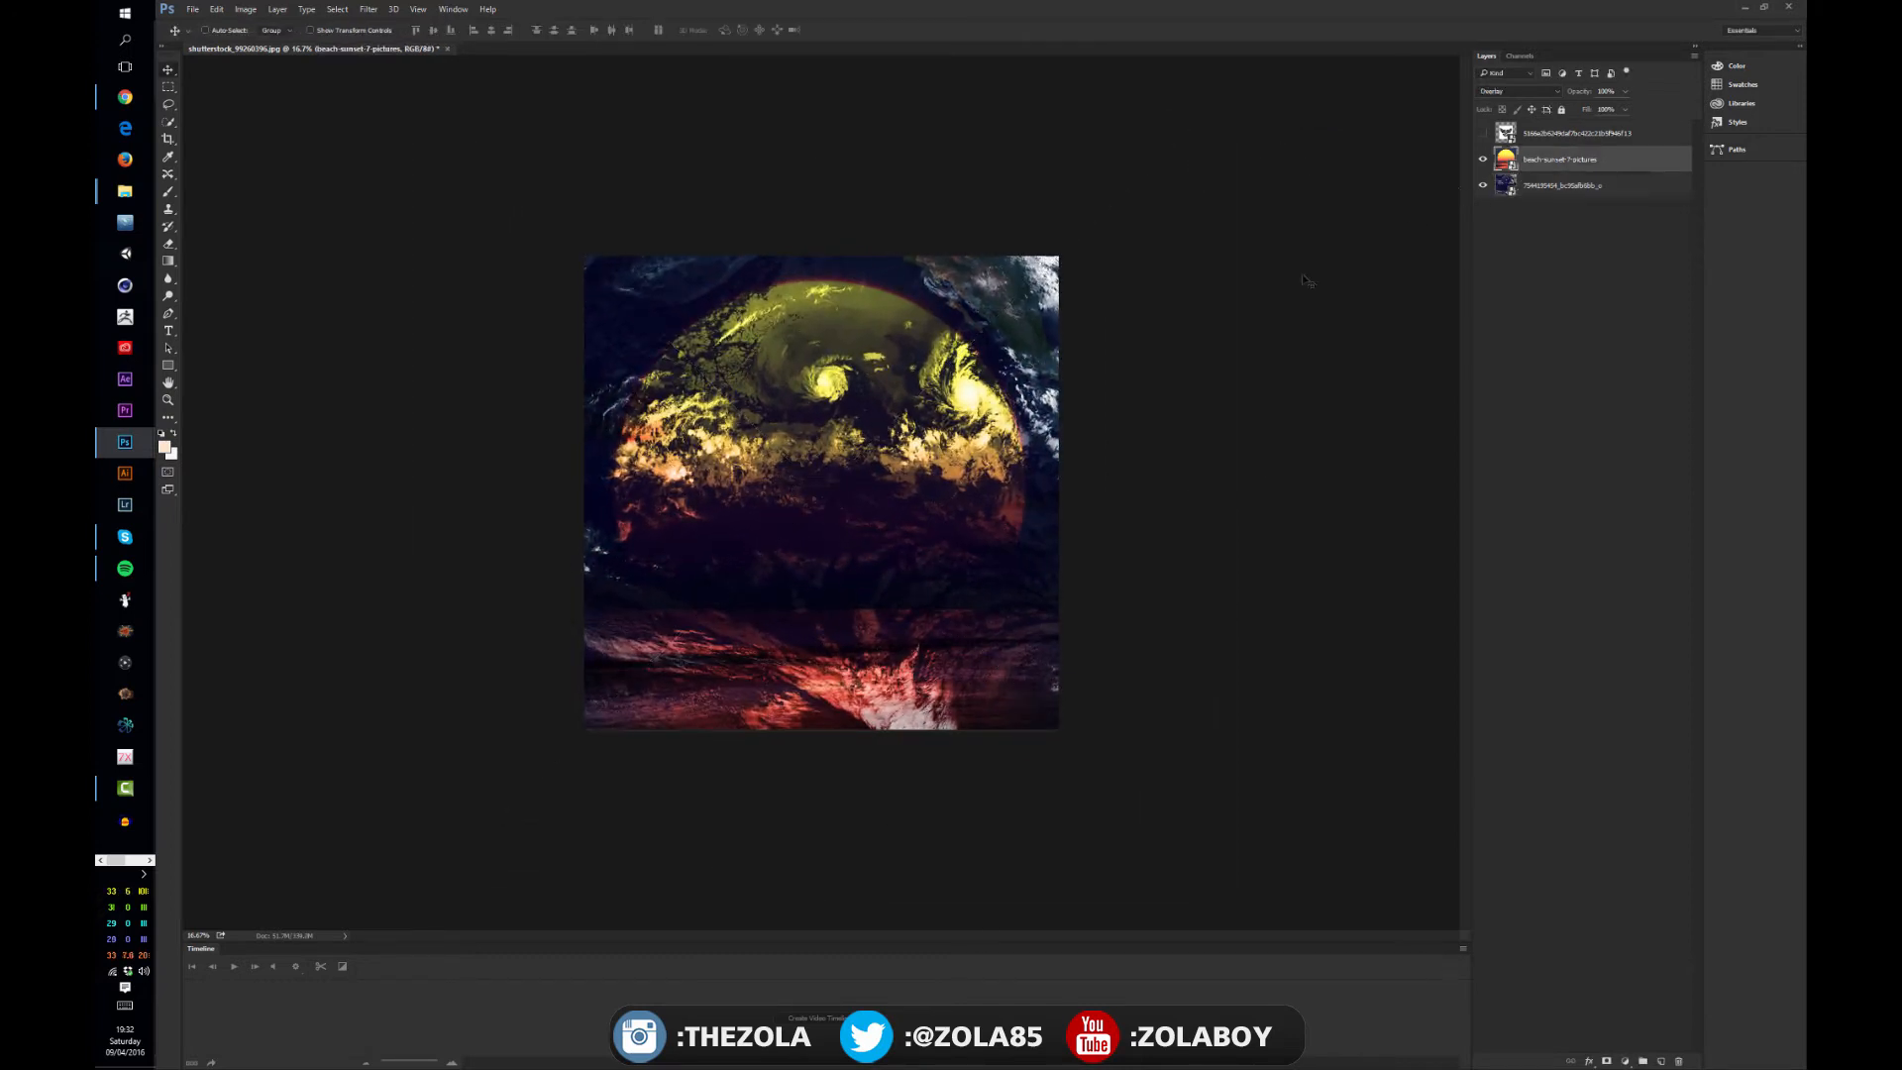
click(1483, 160)
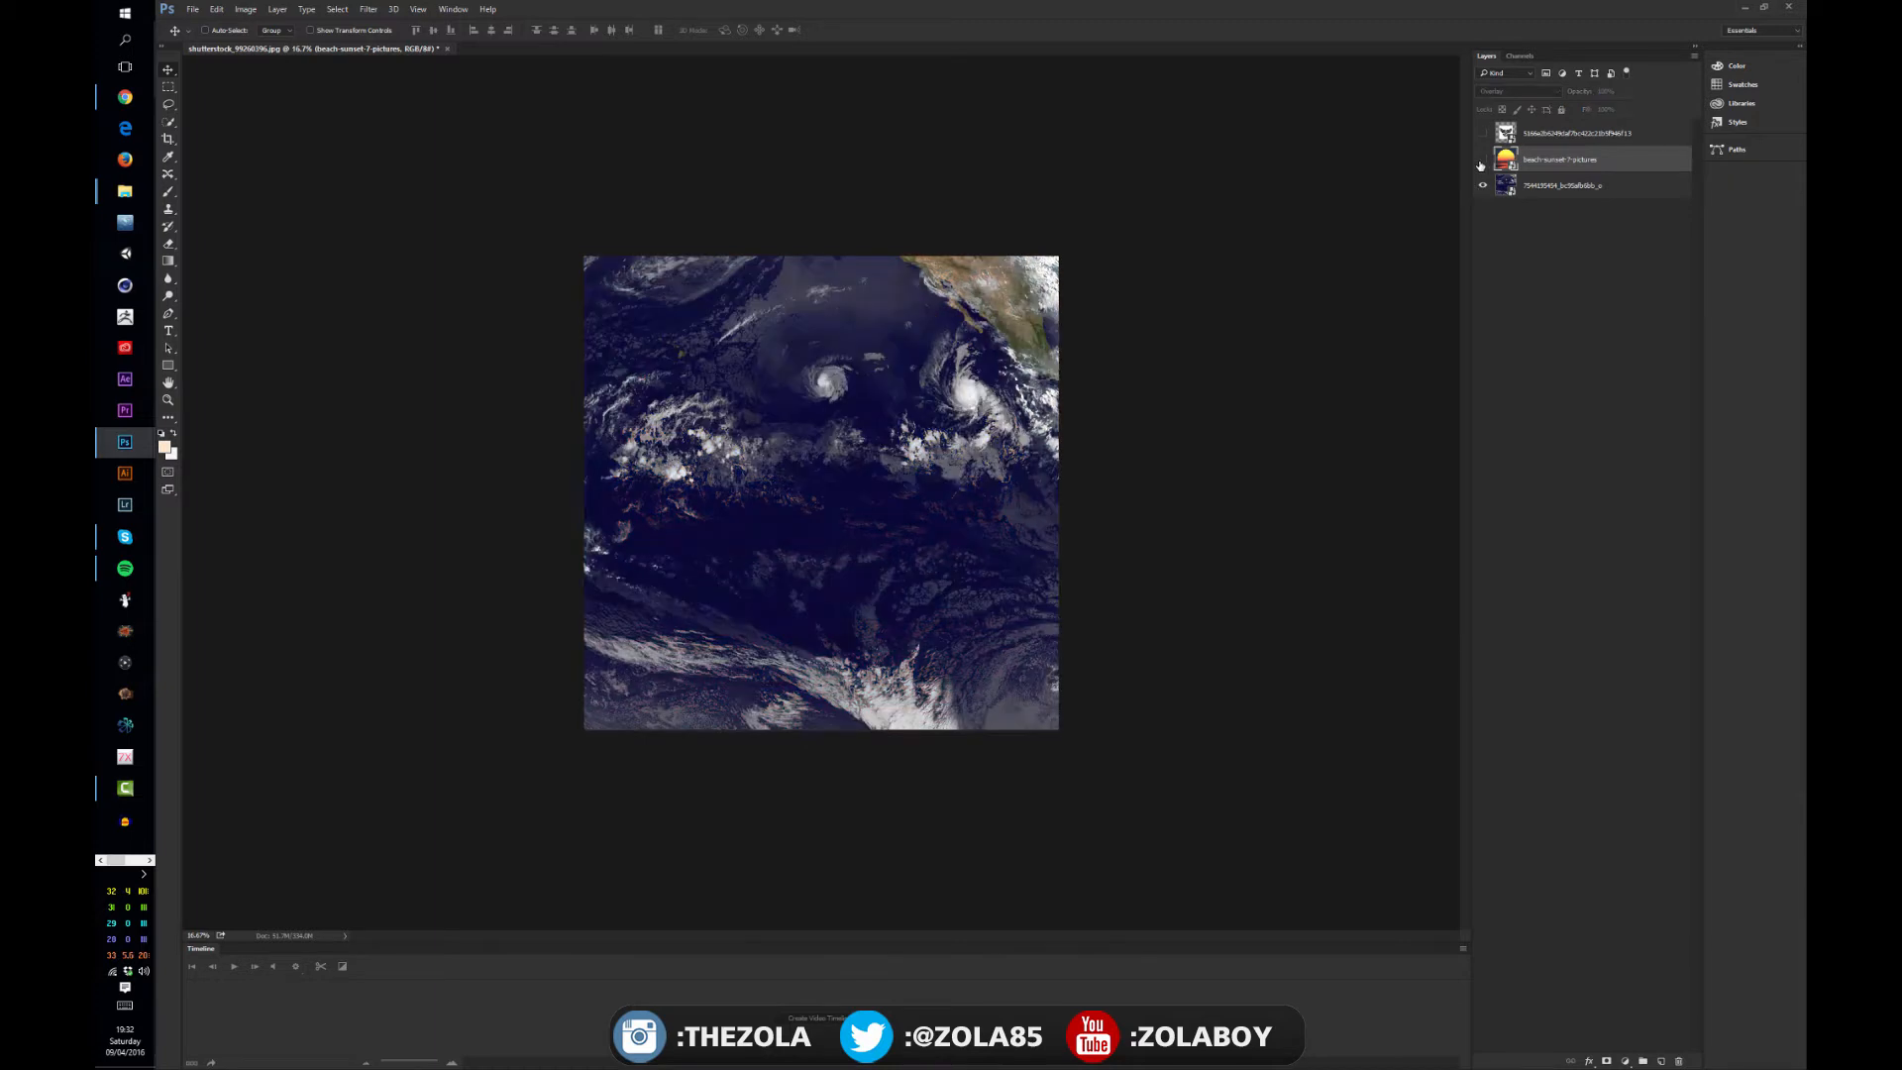